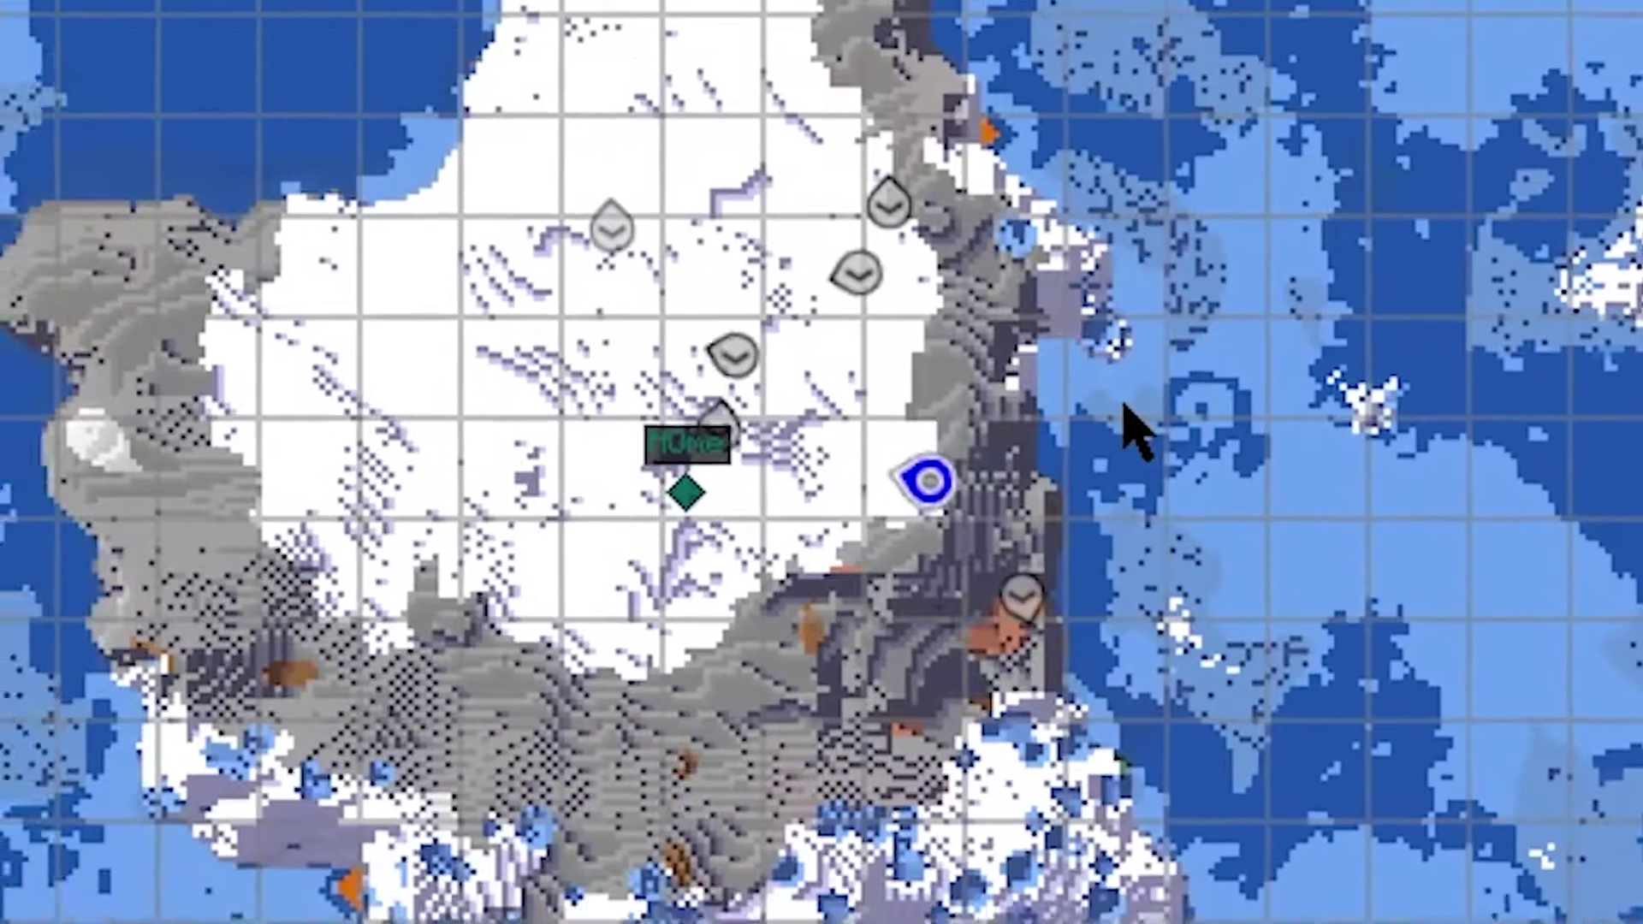
- Exit the fullscreen JourneyMap world map and return to the live game view
scroll(1104, 402, up, 1)
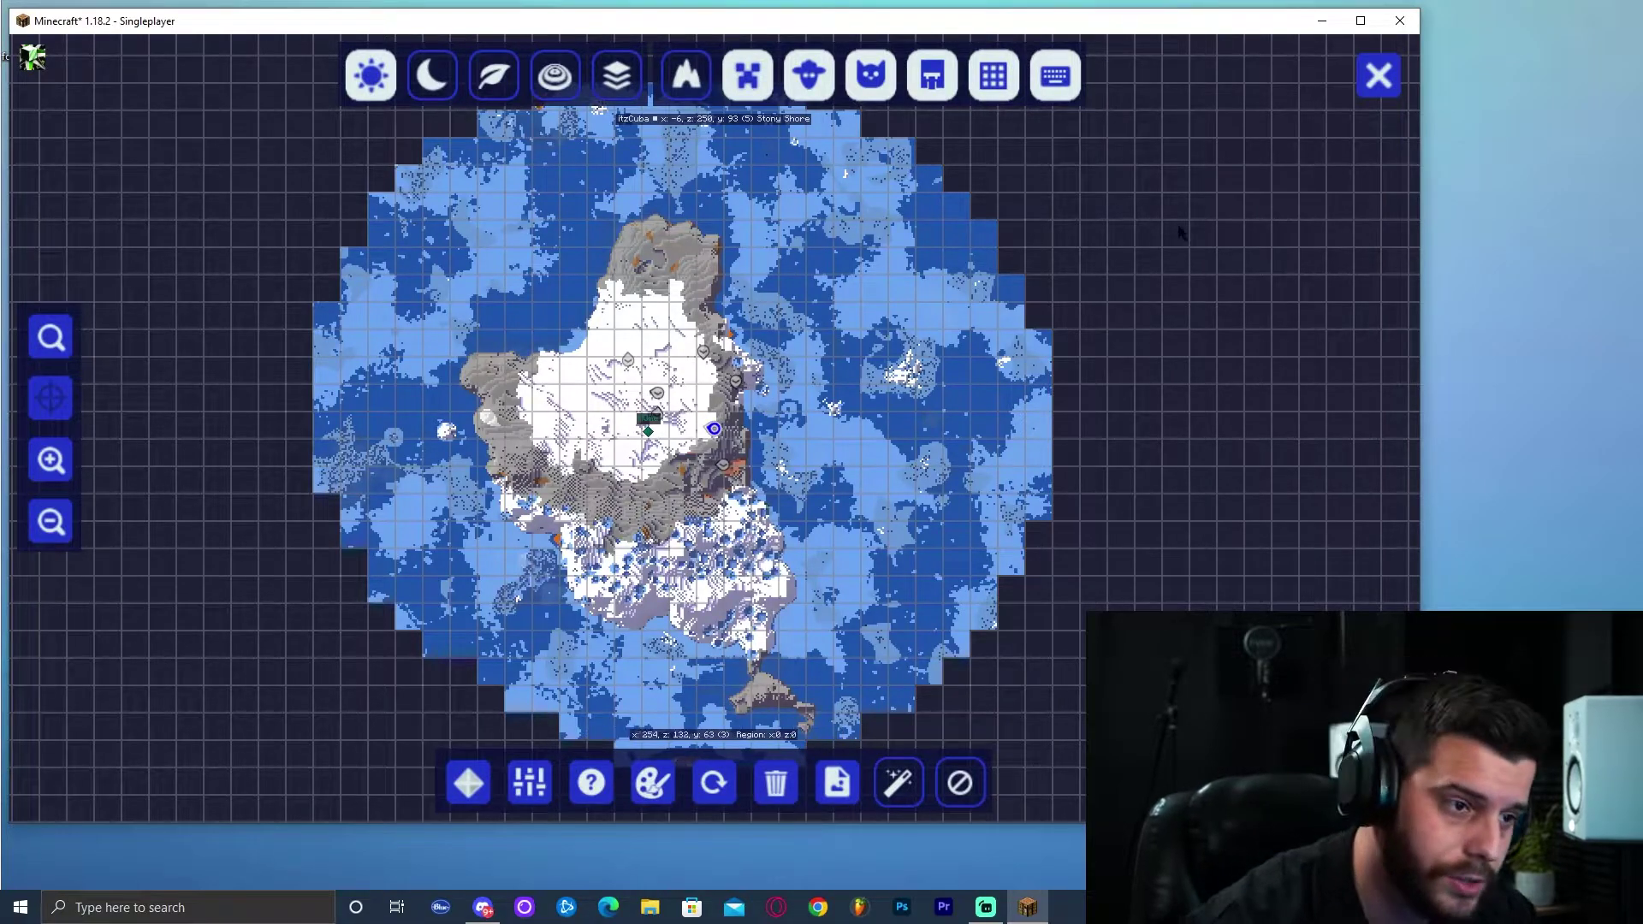
click(1379, 75)
mouse_move(821, 428)
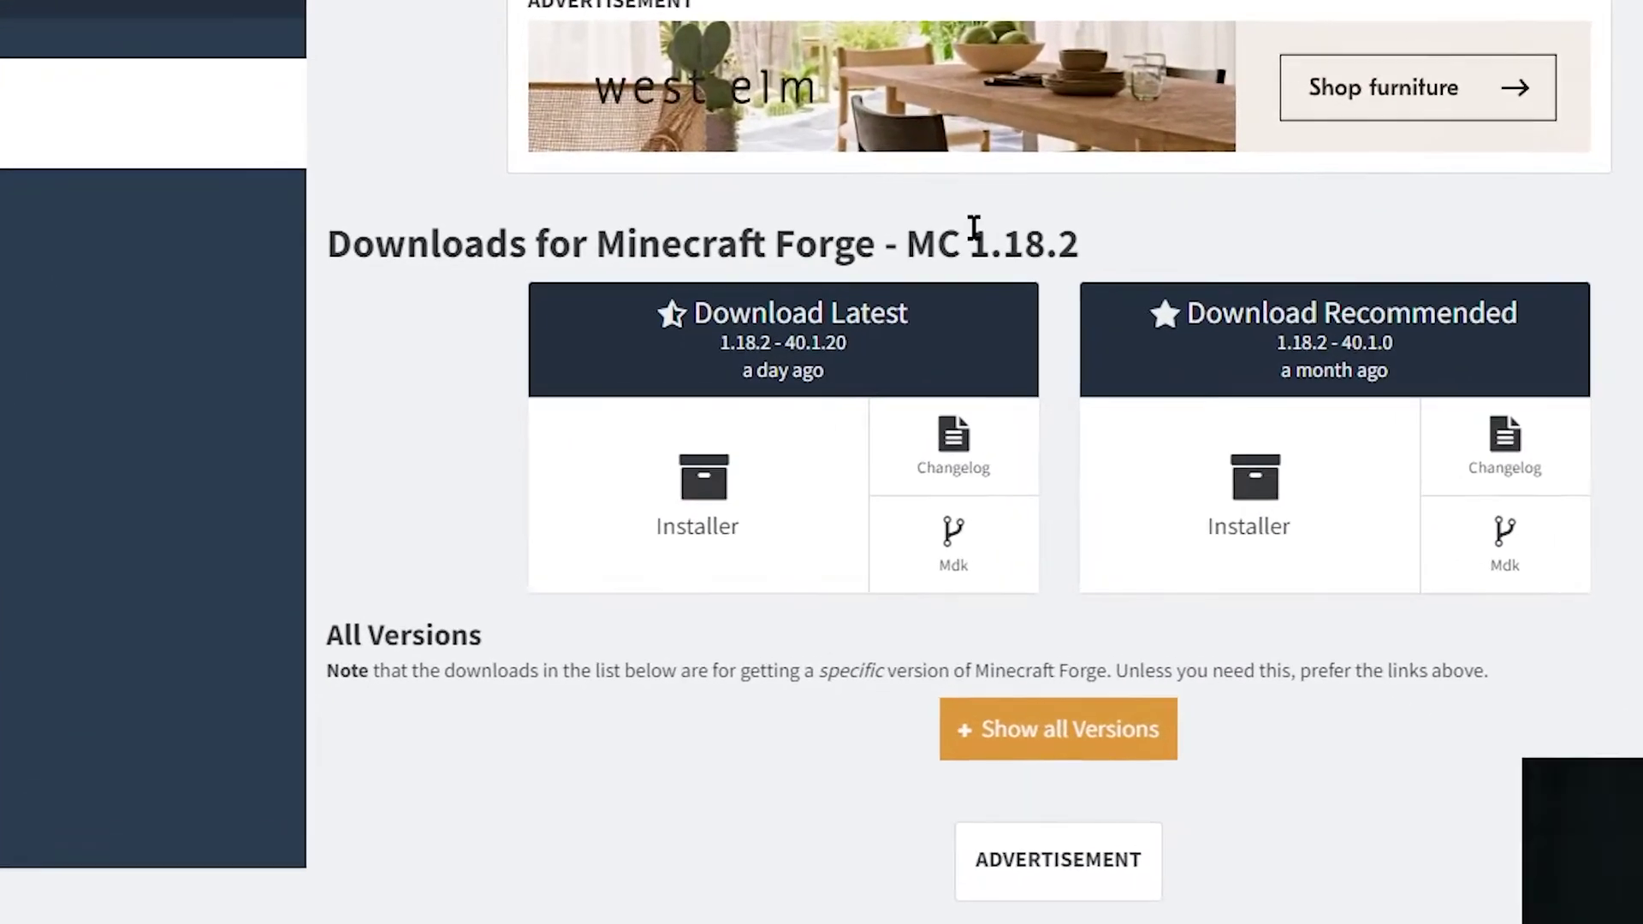
- Download the Latest Forge 1.18.2 installer, build 40.1.20, from the Forge downloads page
drag(1172, 231, 1036, 232)
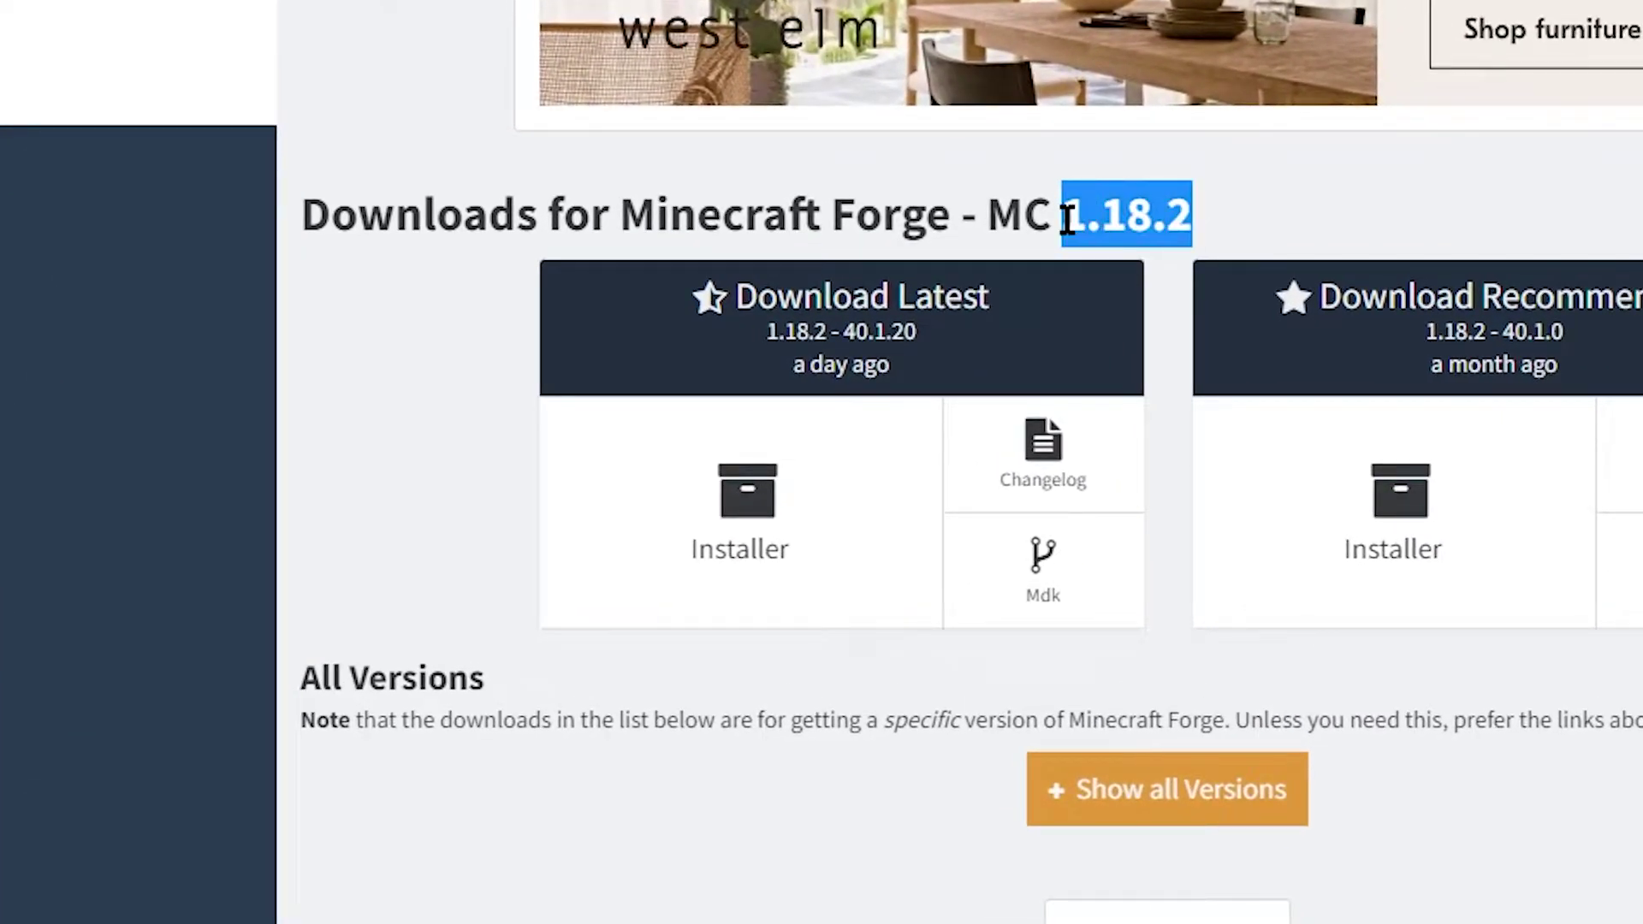
click(1051, 239)
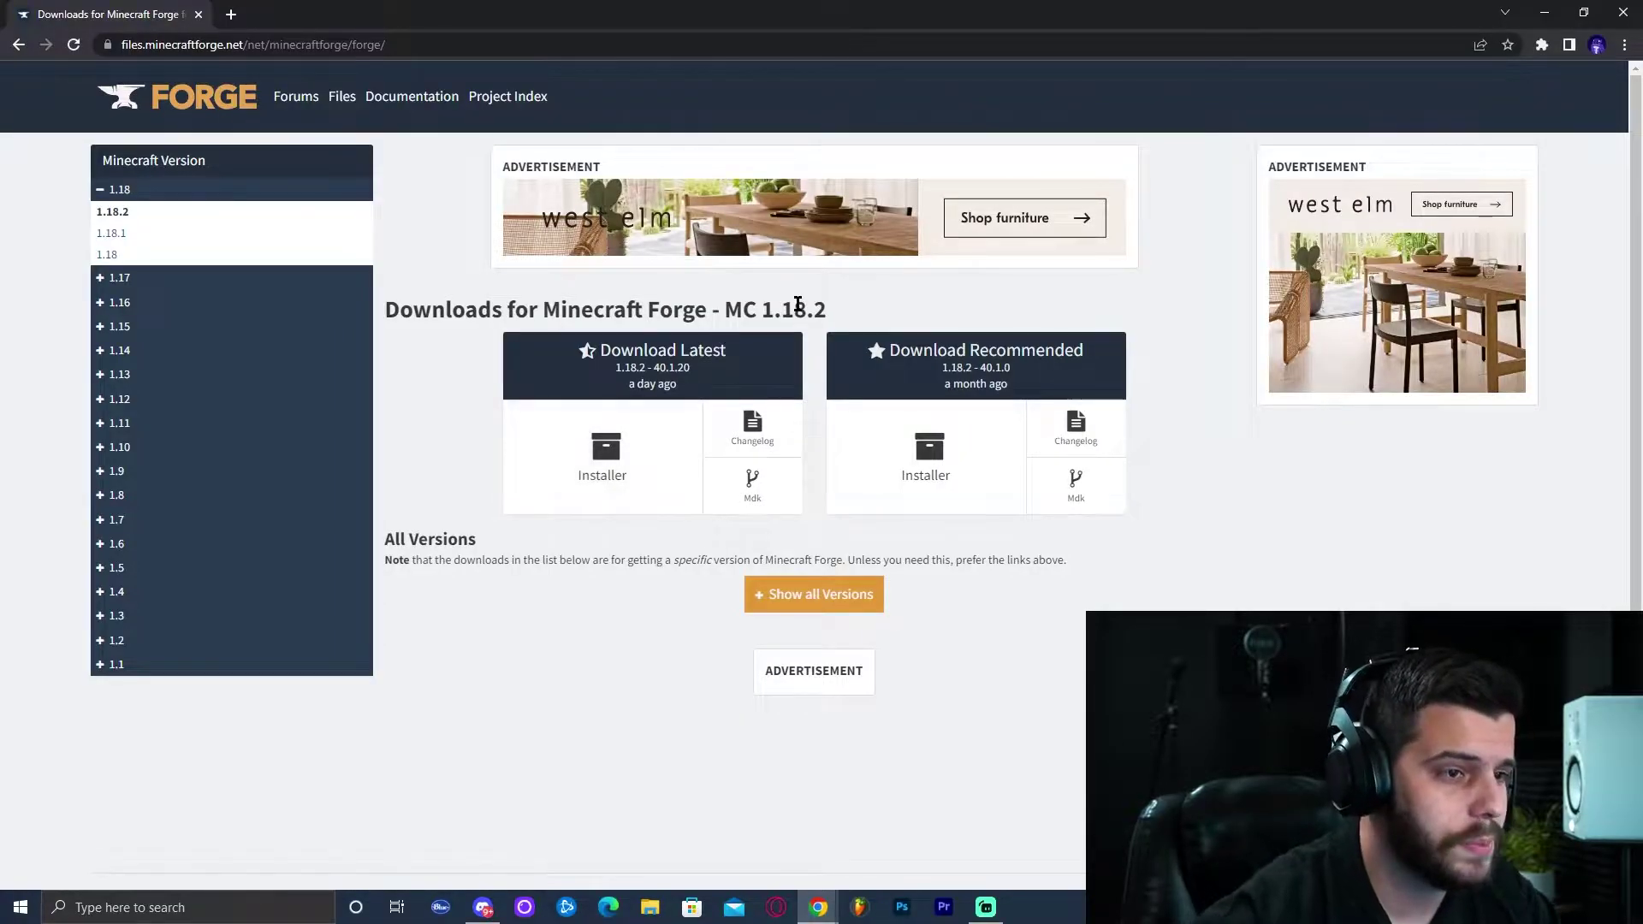
drag(767, 310, 809, 310)
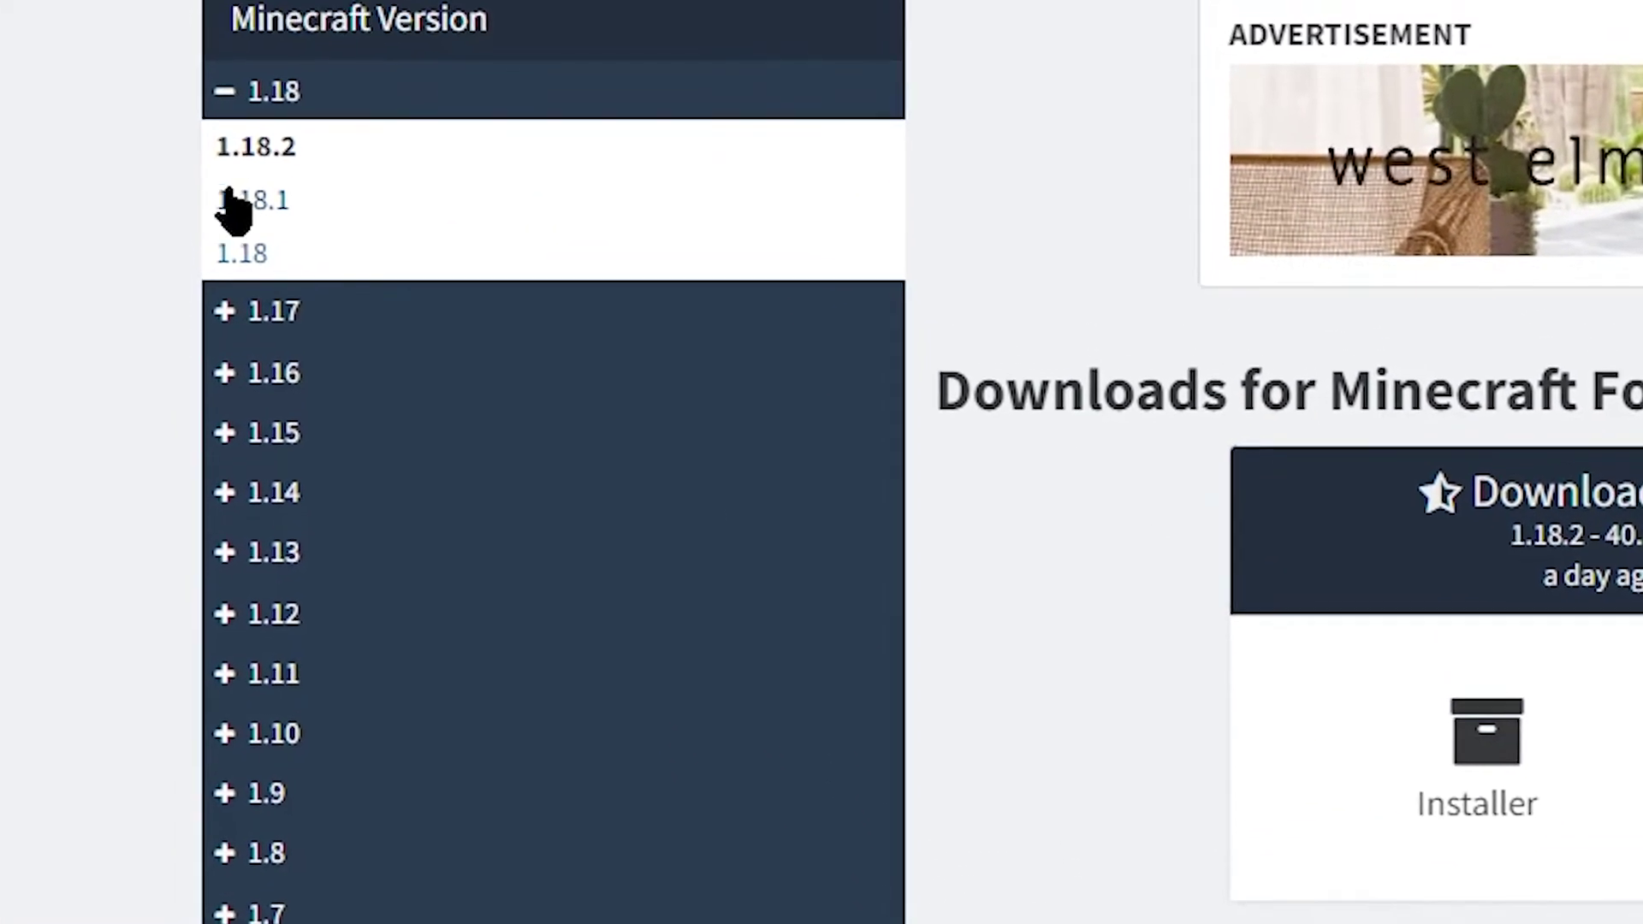
click(282, 107)
click(282, 107)
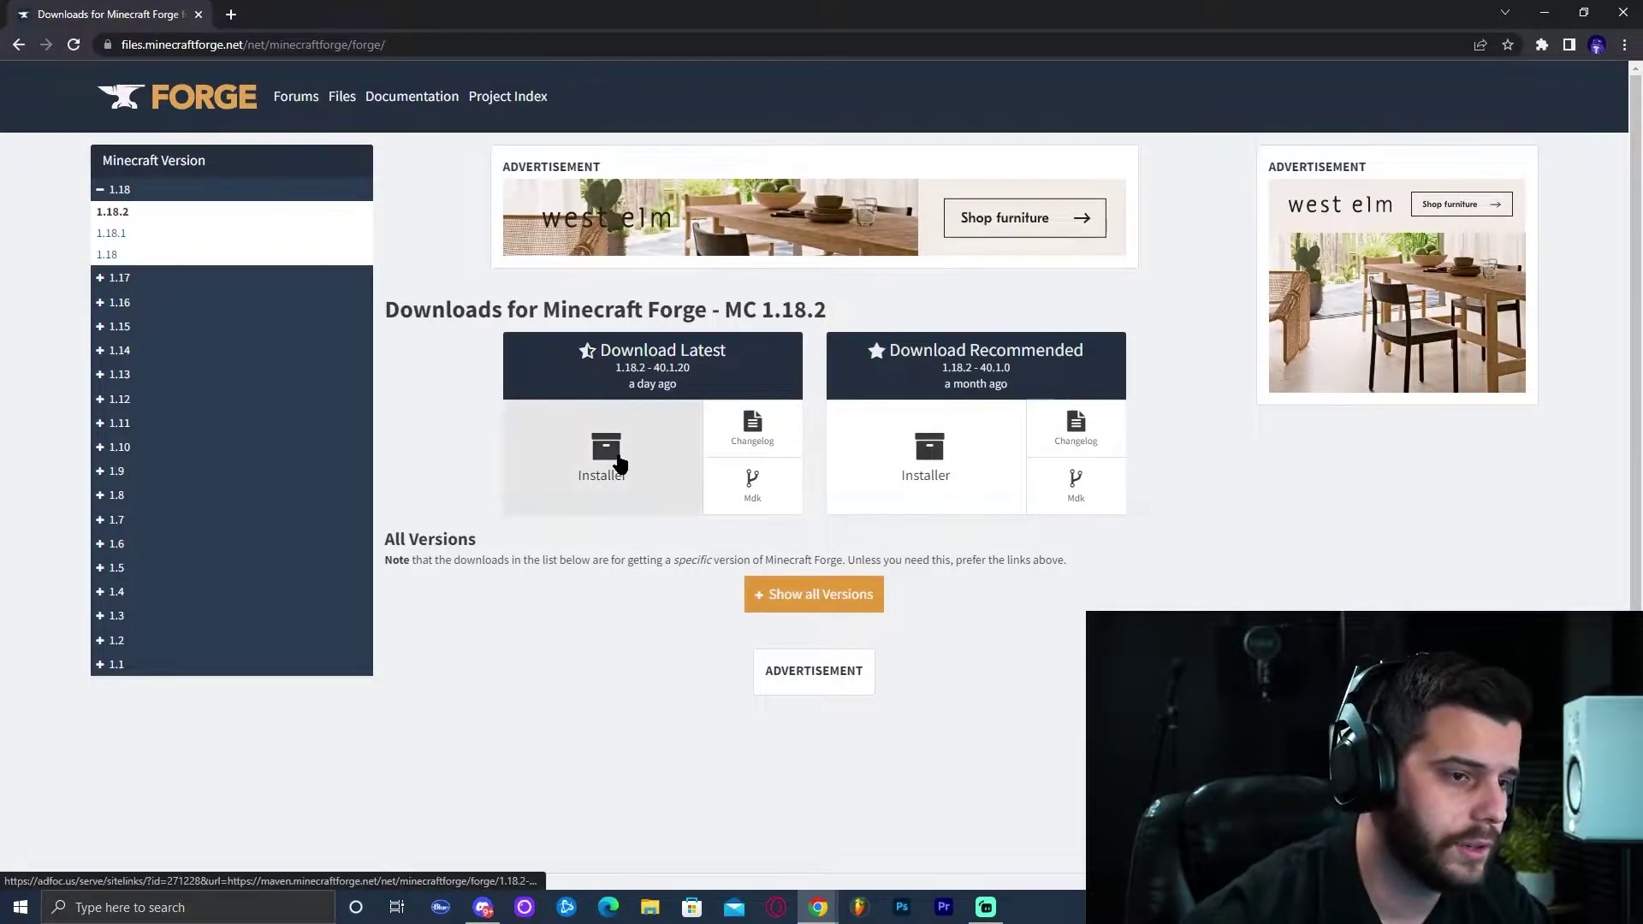
click(625, 451)
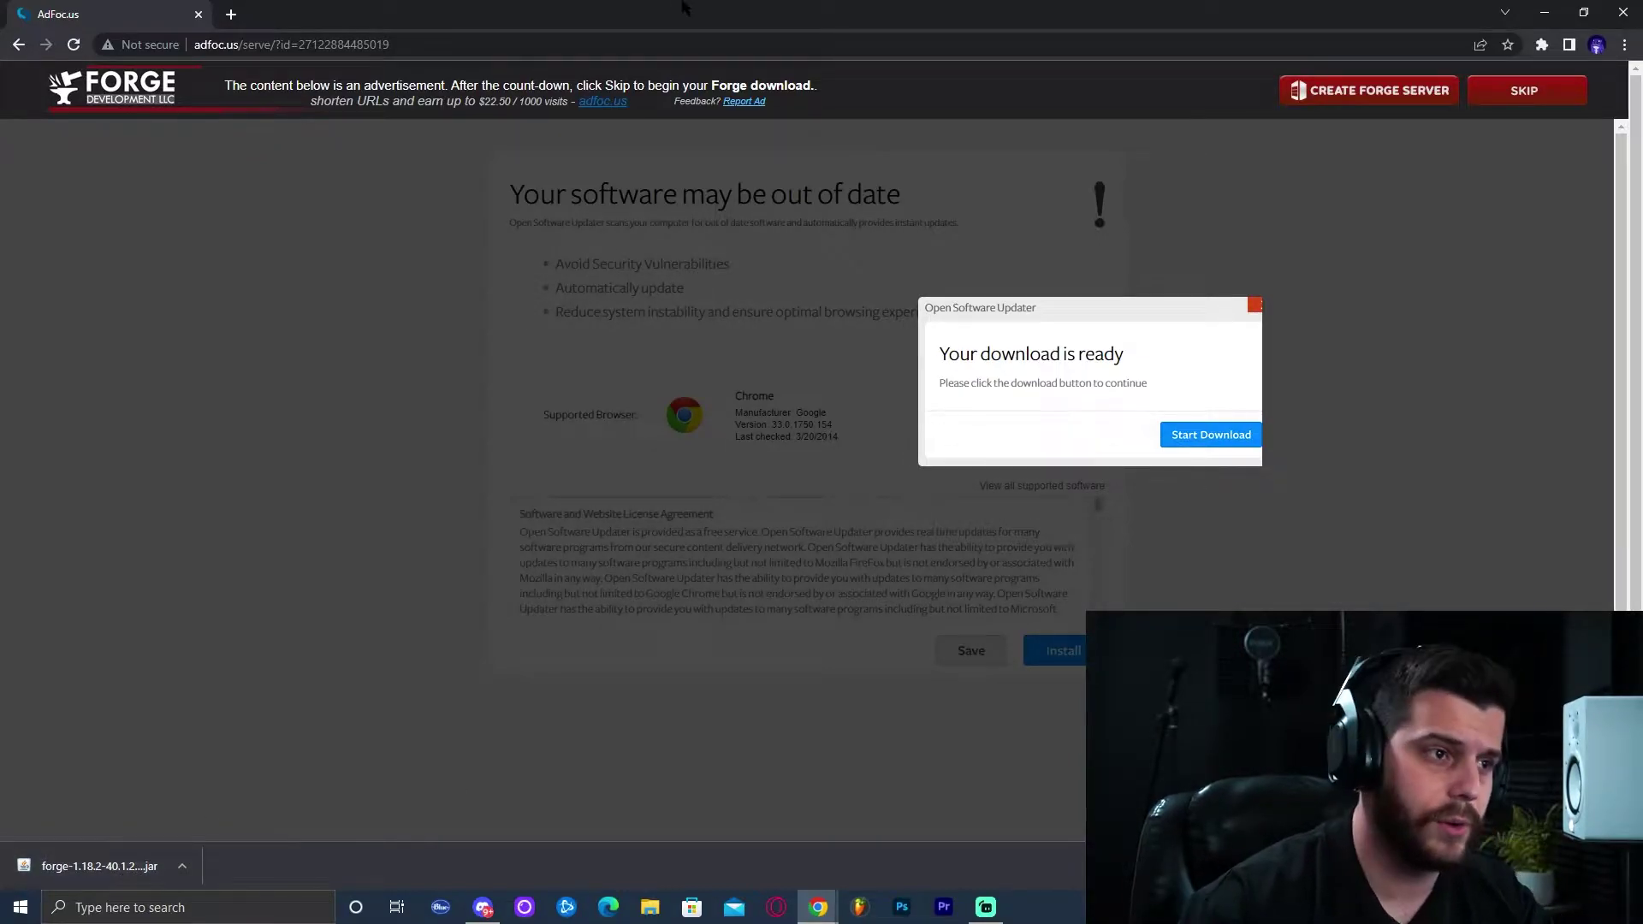
- Save the Forge installer jar onto the desktop and maximize Chrome on Oracle's Java Downloads page
drag(821, 12, 1095, 17)
drag(794, 814, 359, 128)
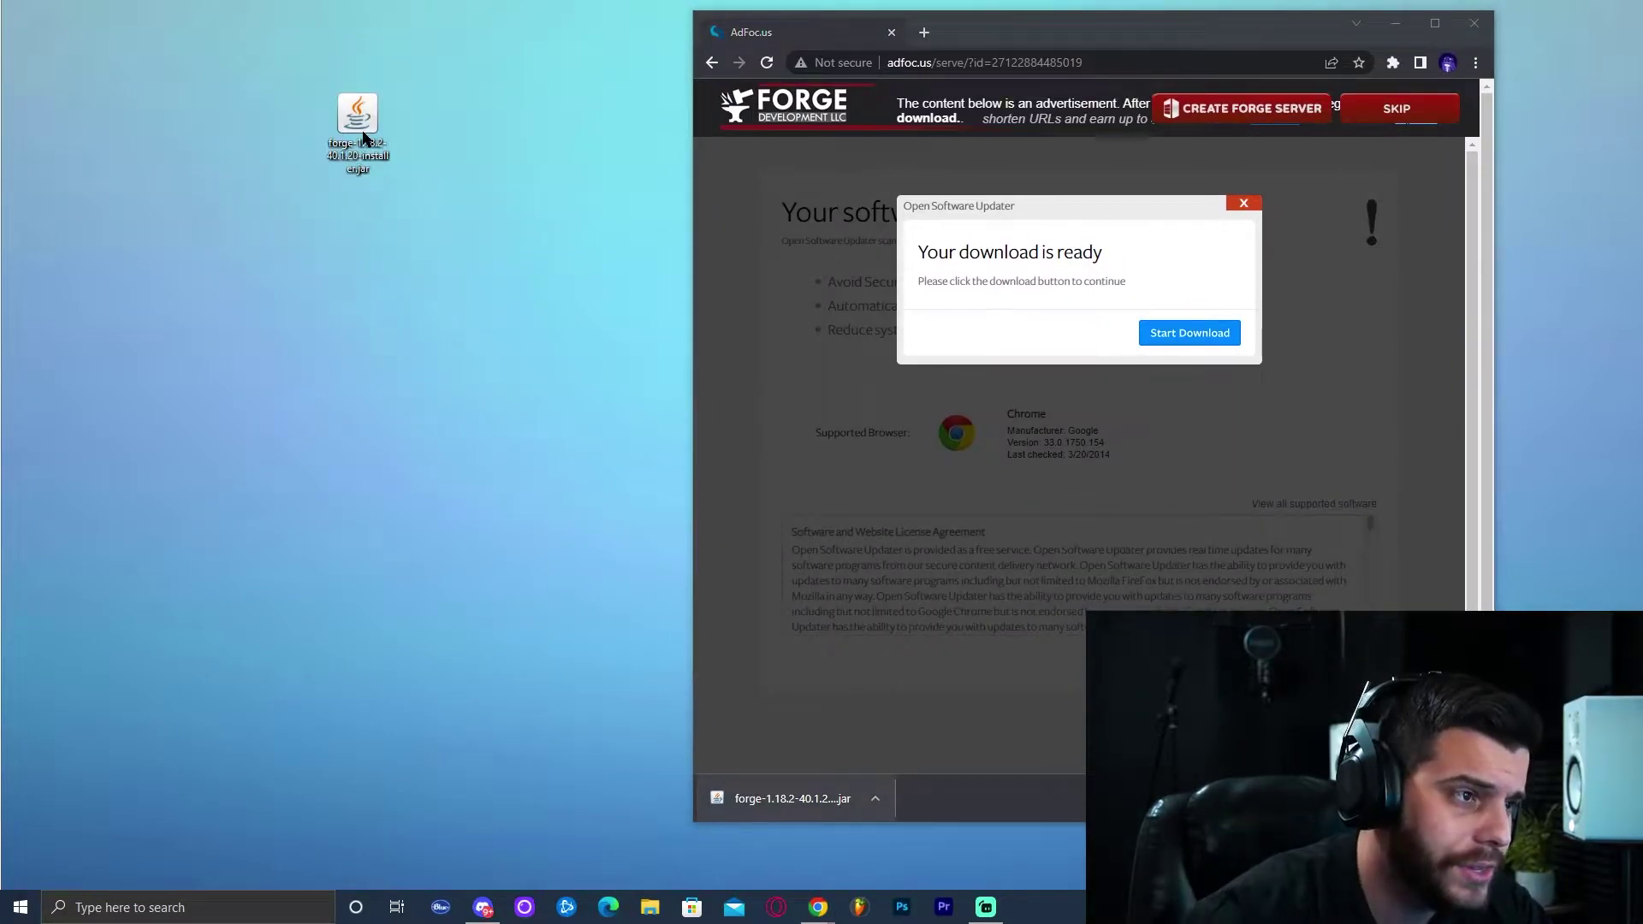
drag(470, 249, 309, 96)
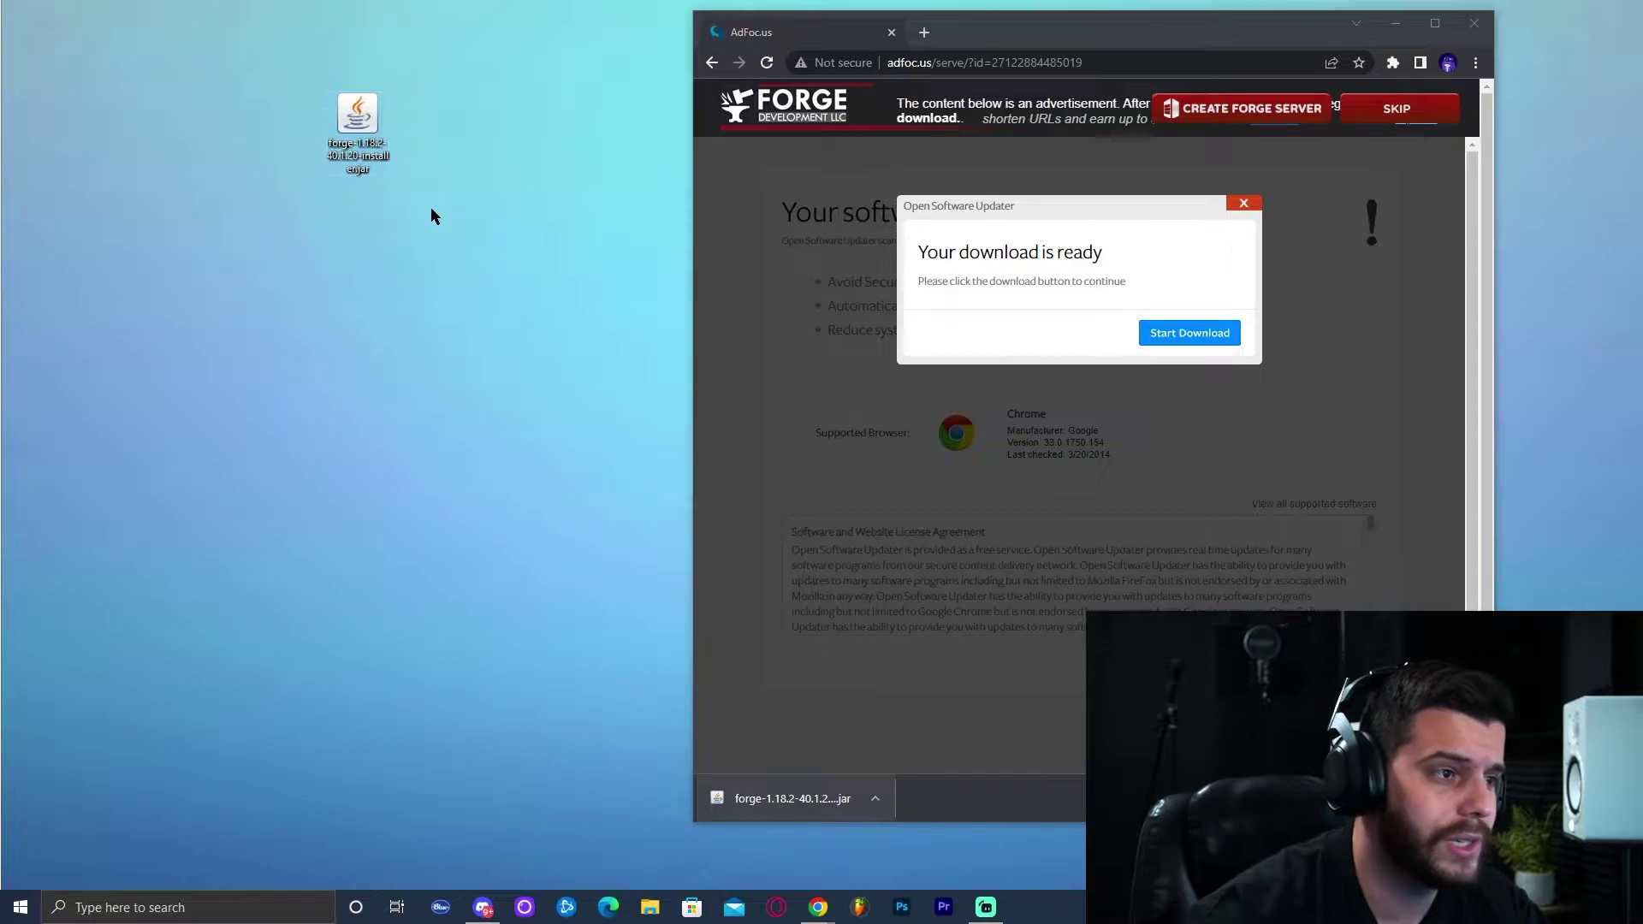
drag(462, 213, 329, 98)
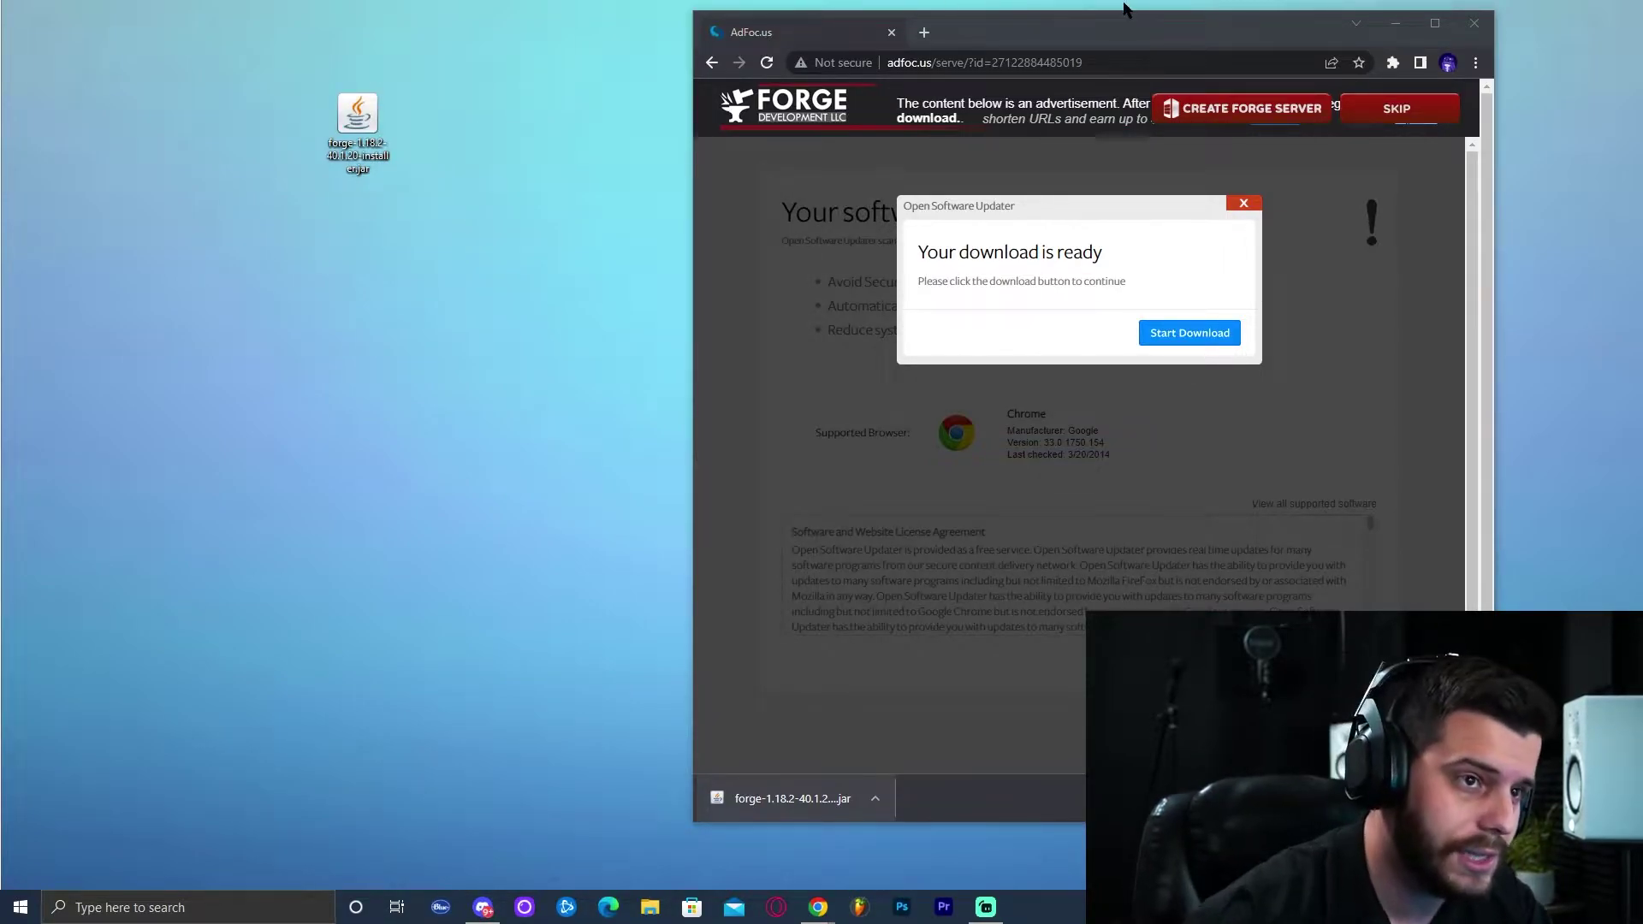
click(1433, 24)
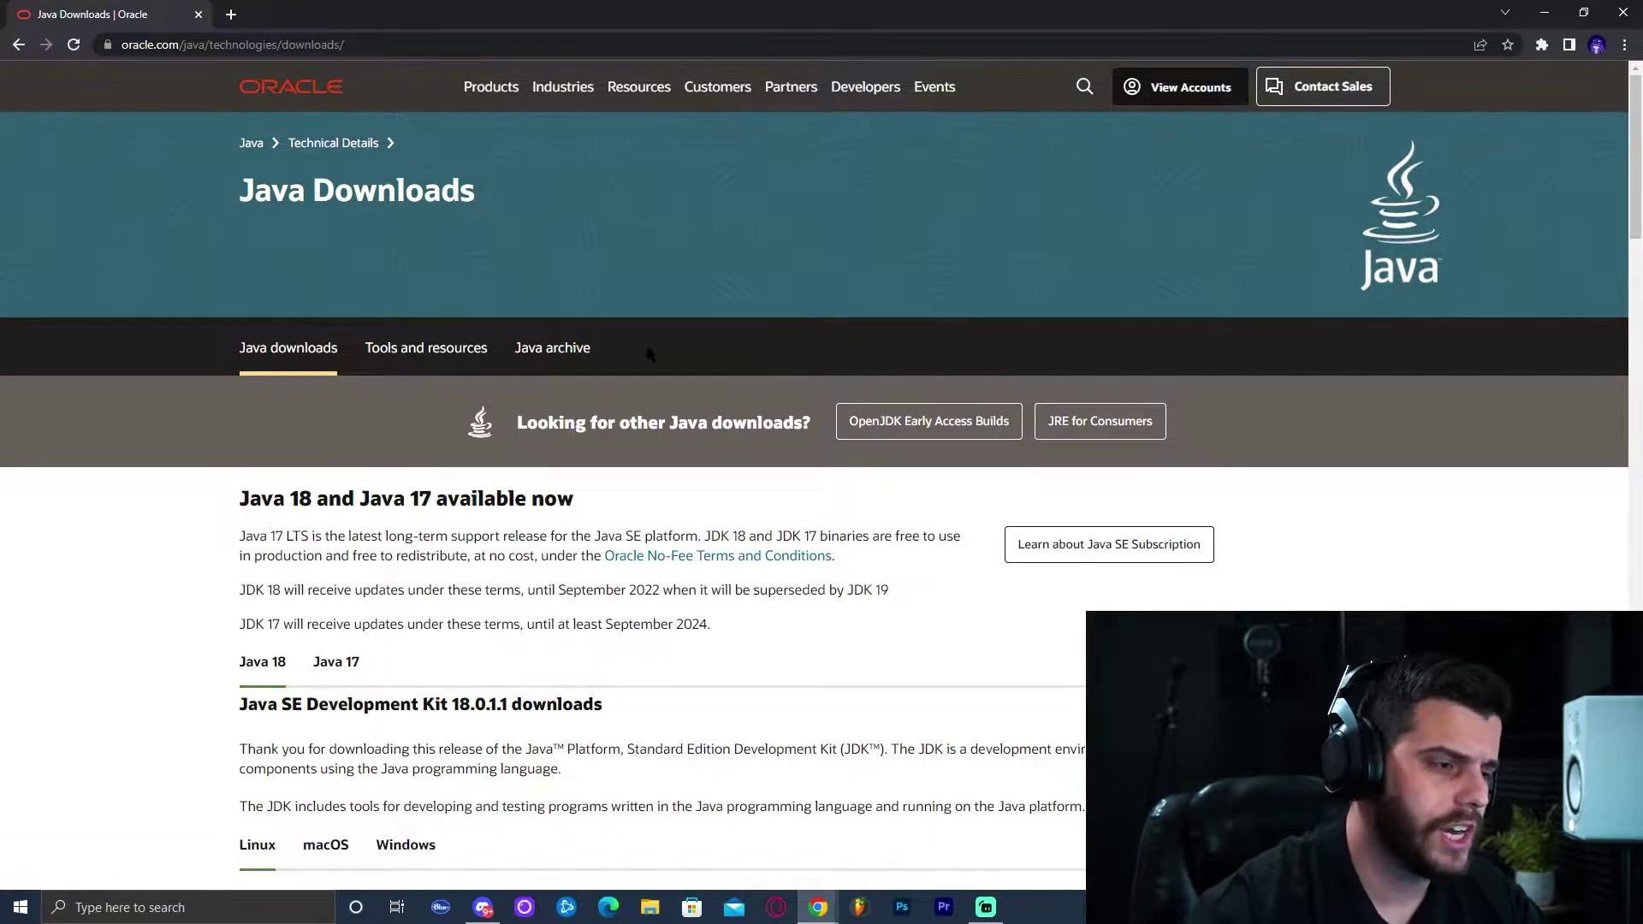
- Download the JDK 18 Windows x64 Installer from Oracle's Java 18 section
click(275, 666)
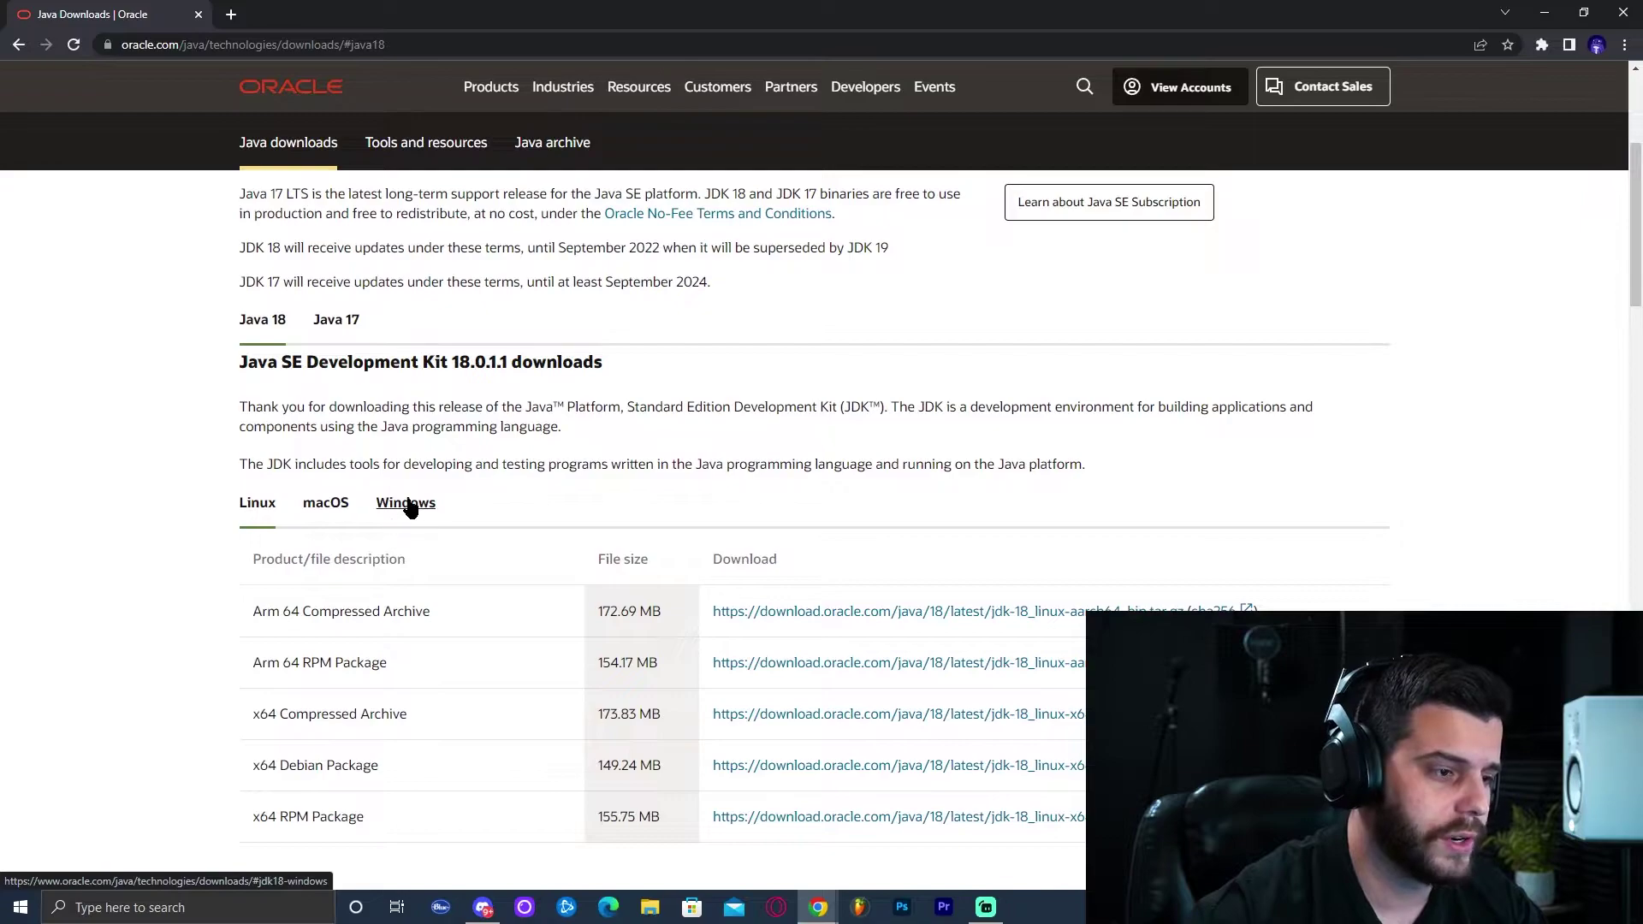
click(408, 505)
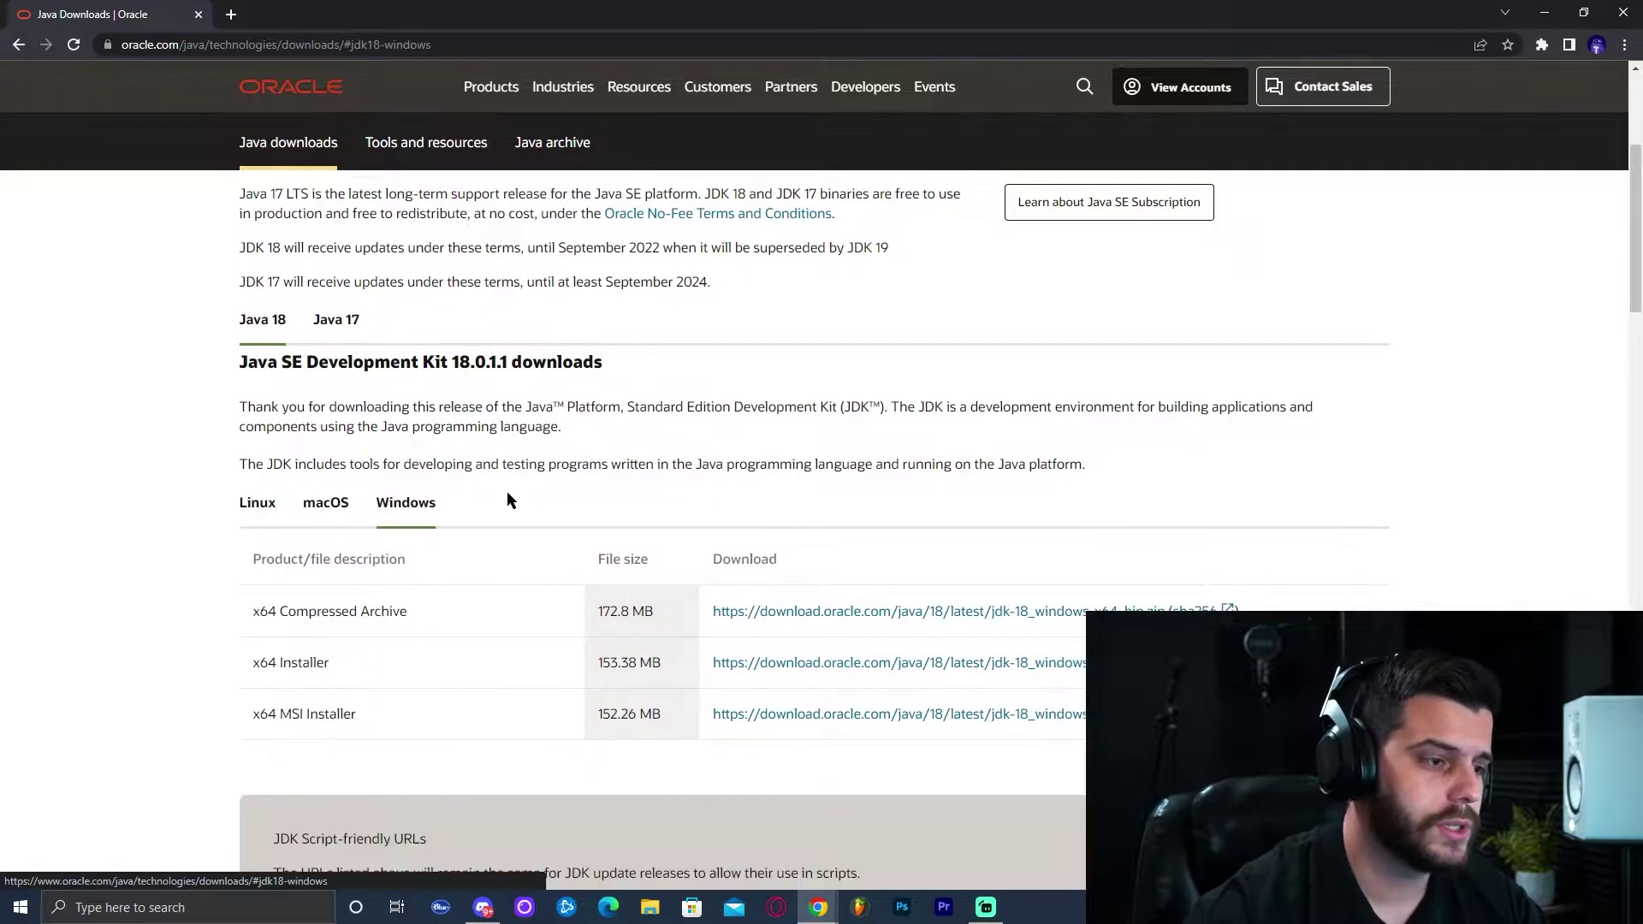
drag(244, 669, 356, 668)
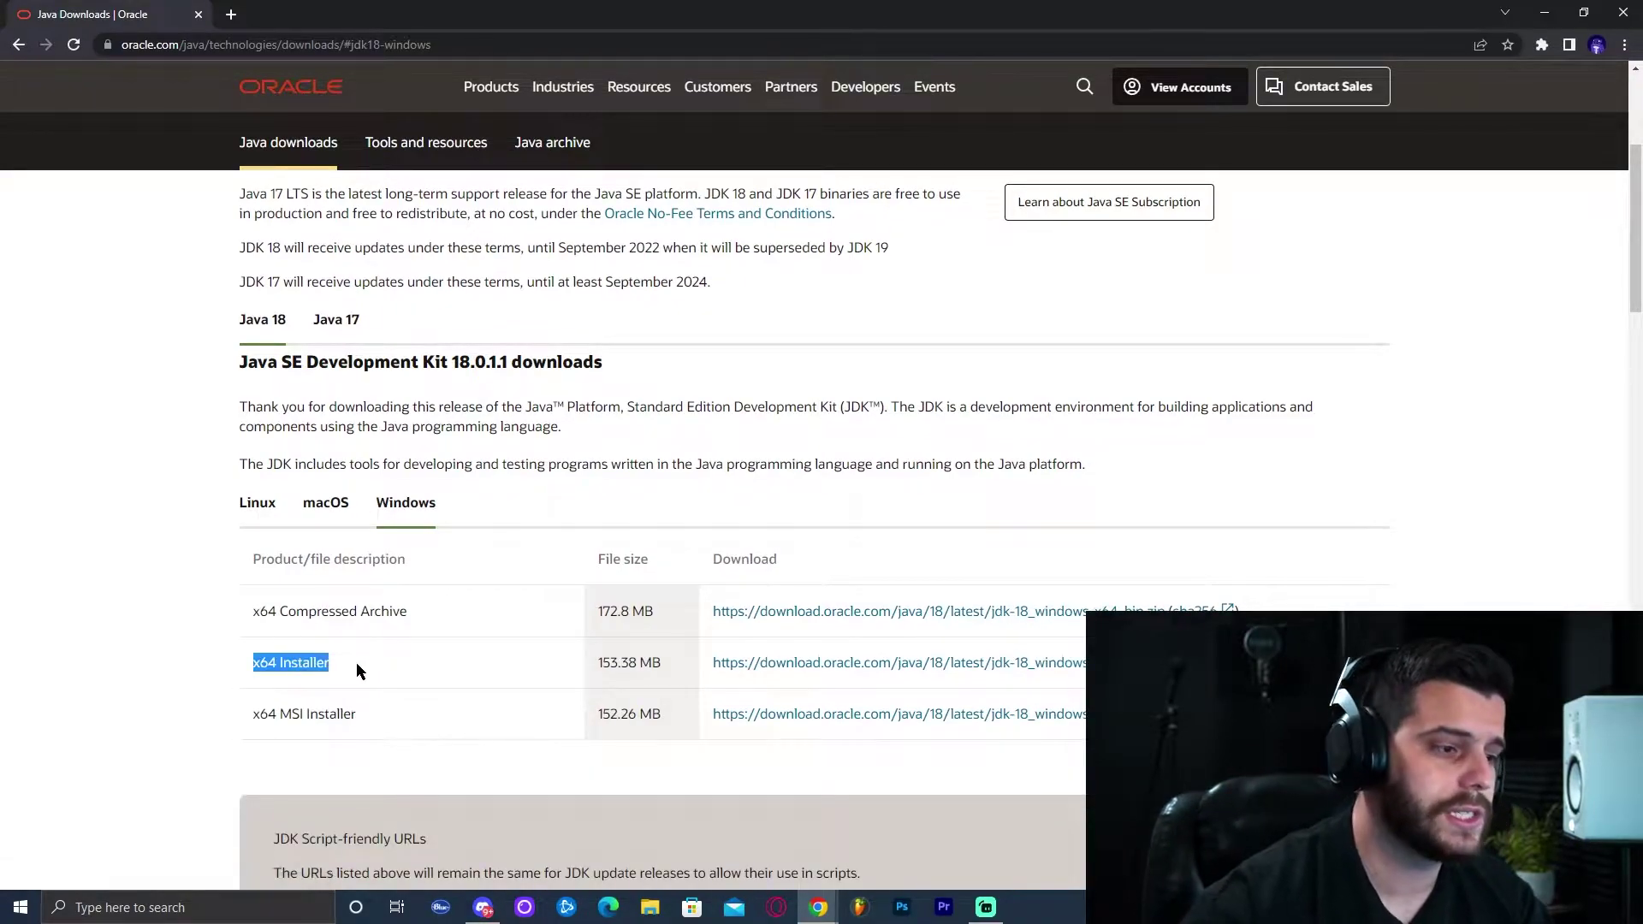
click(766, 670)
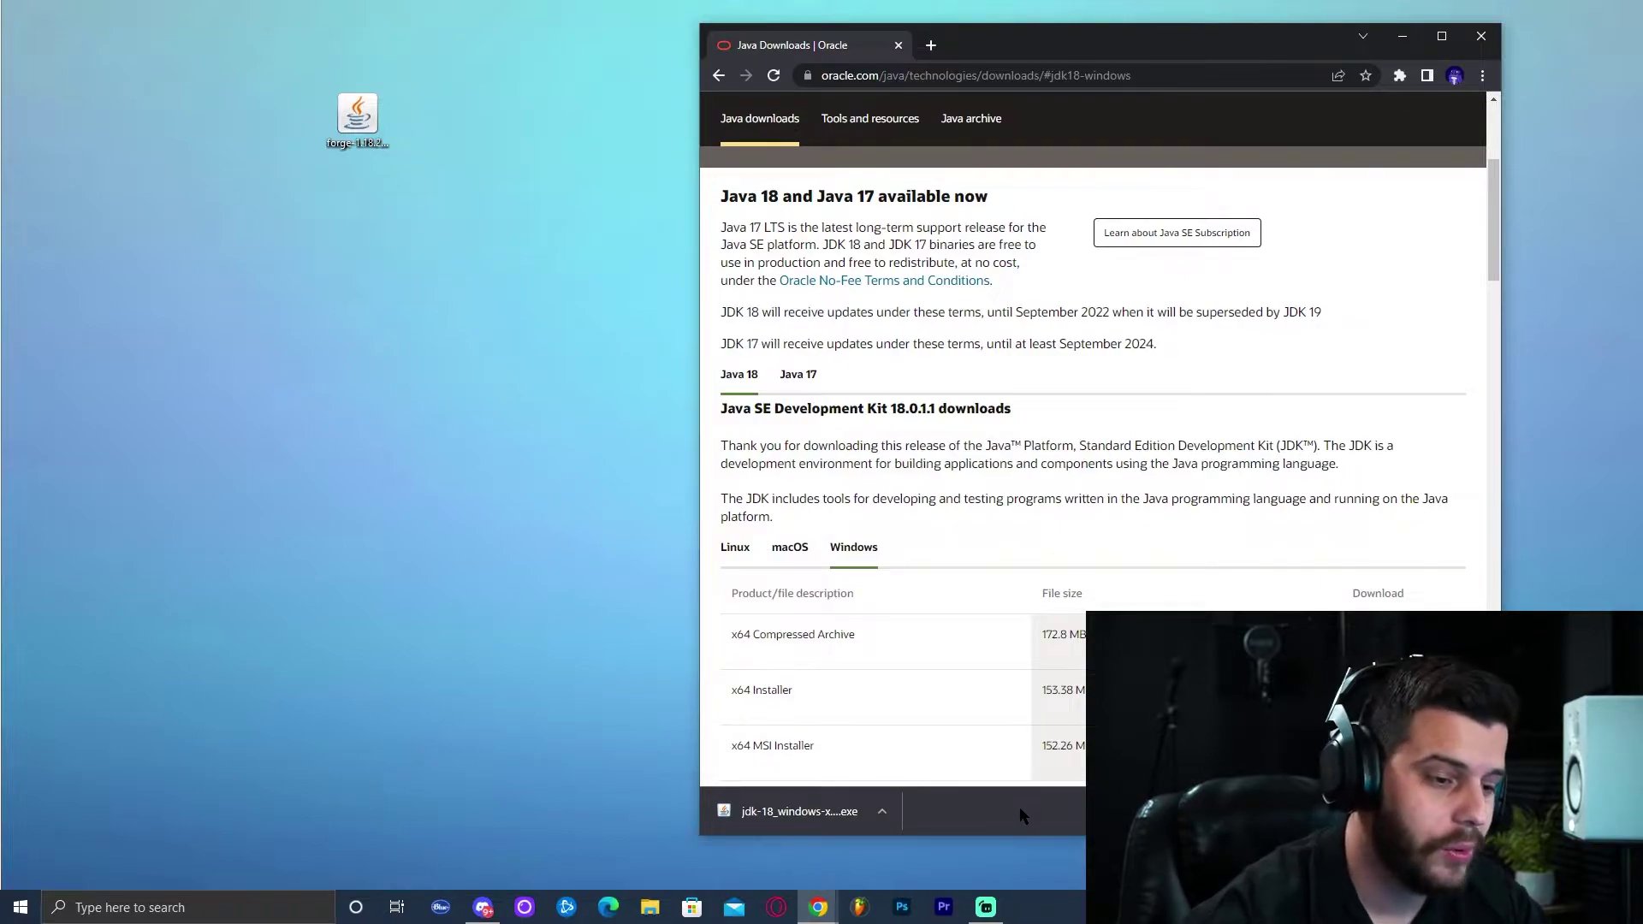
- Move the downloaded JDK 18 installer onto the desktop and maximize Chrome again
drag(795, 822, 453, 610)
drag(483, 399, 381, 275)
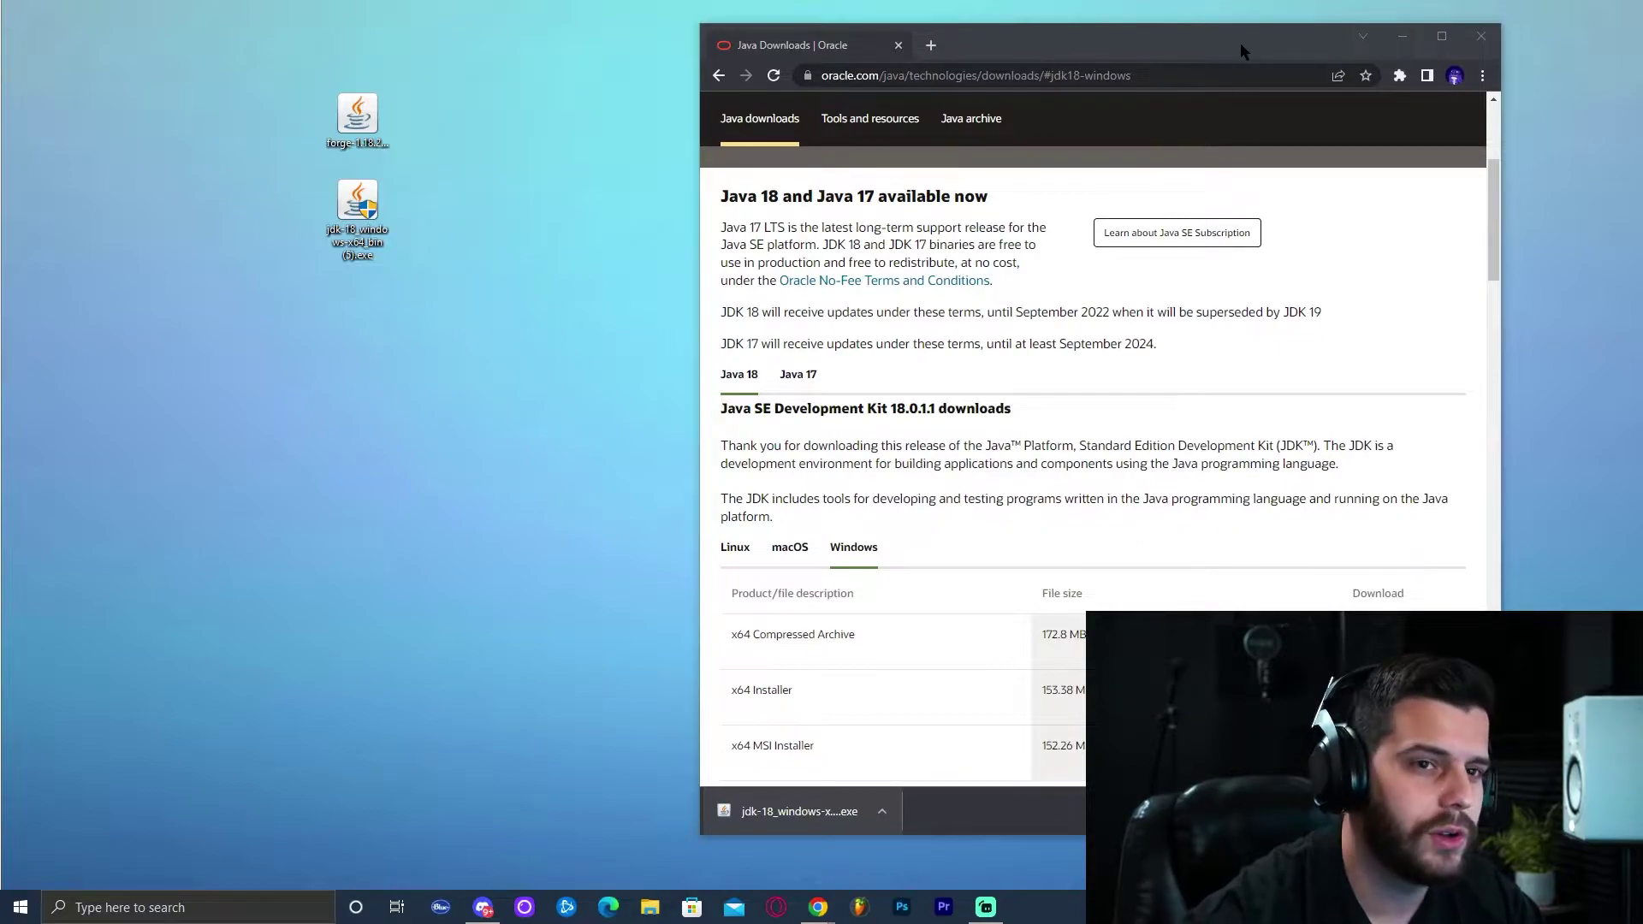
click(1442, 36)
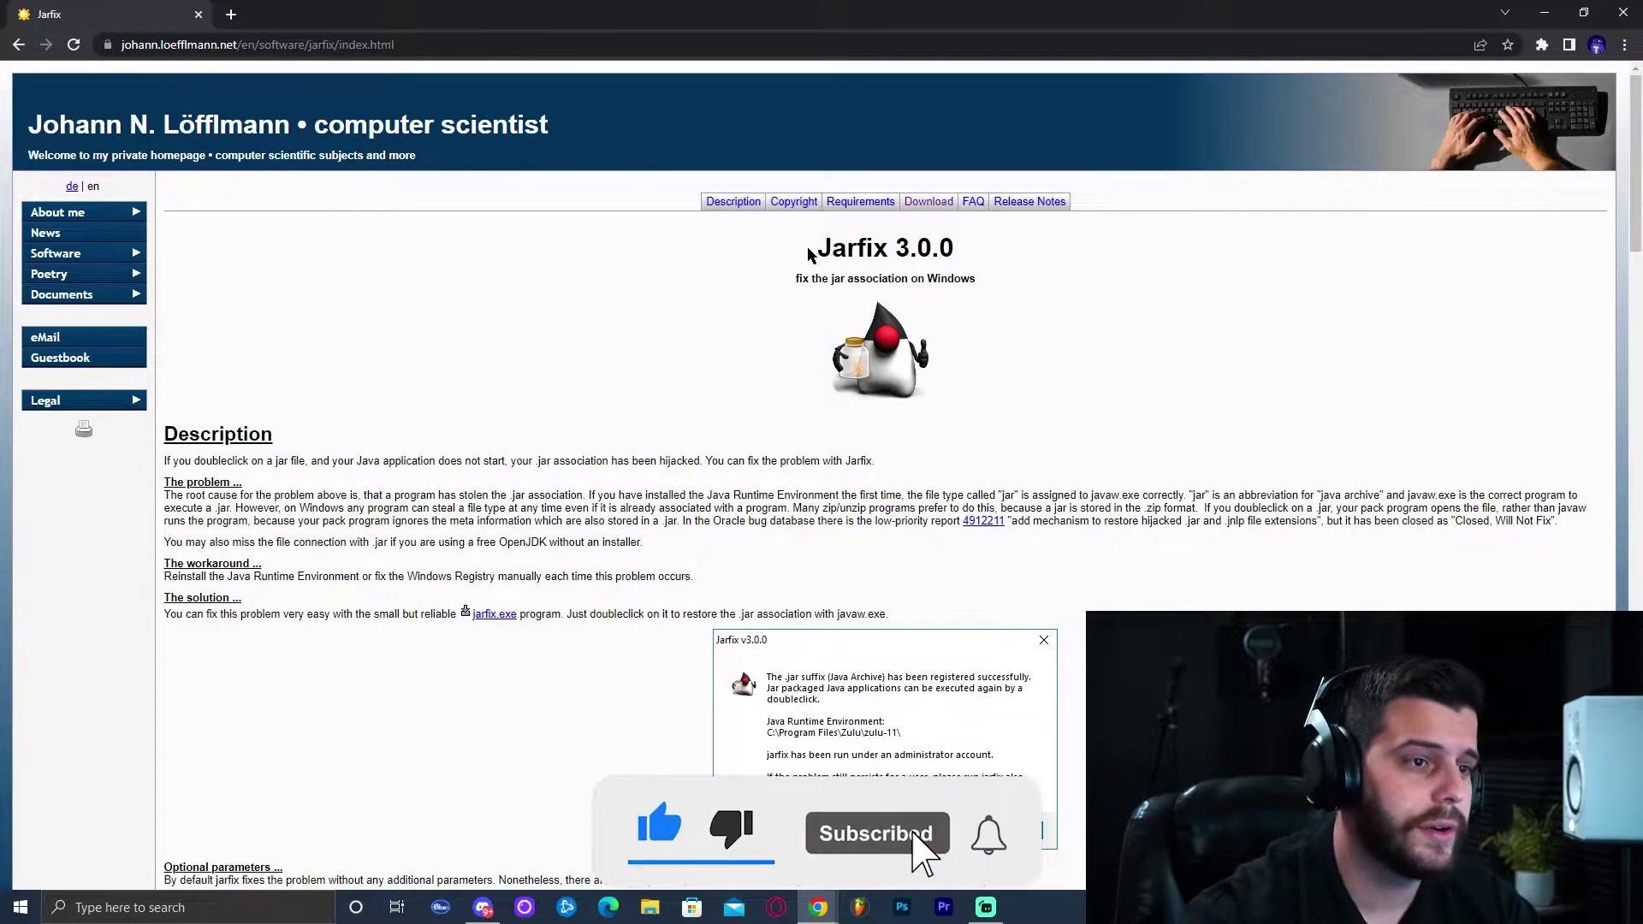
- Download jarfix.exe from the Jarfix Download section, save it to the desktop, and close Chrome
click(928, 201)
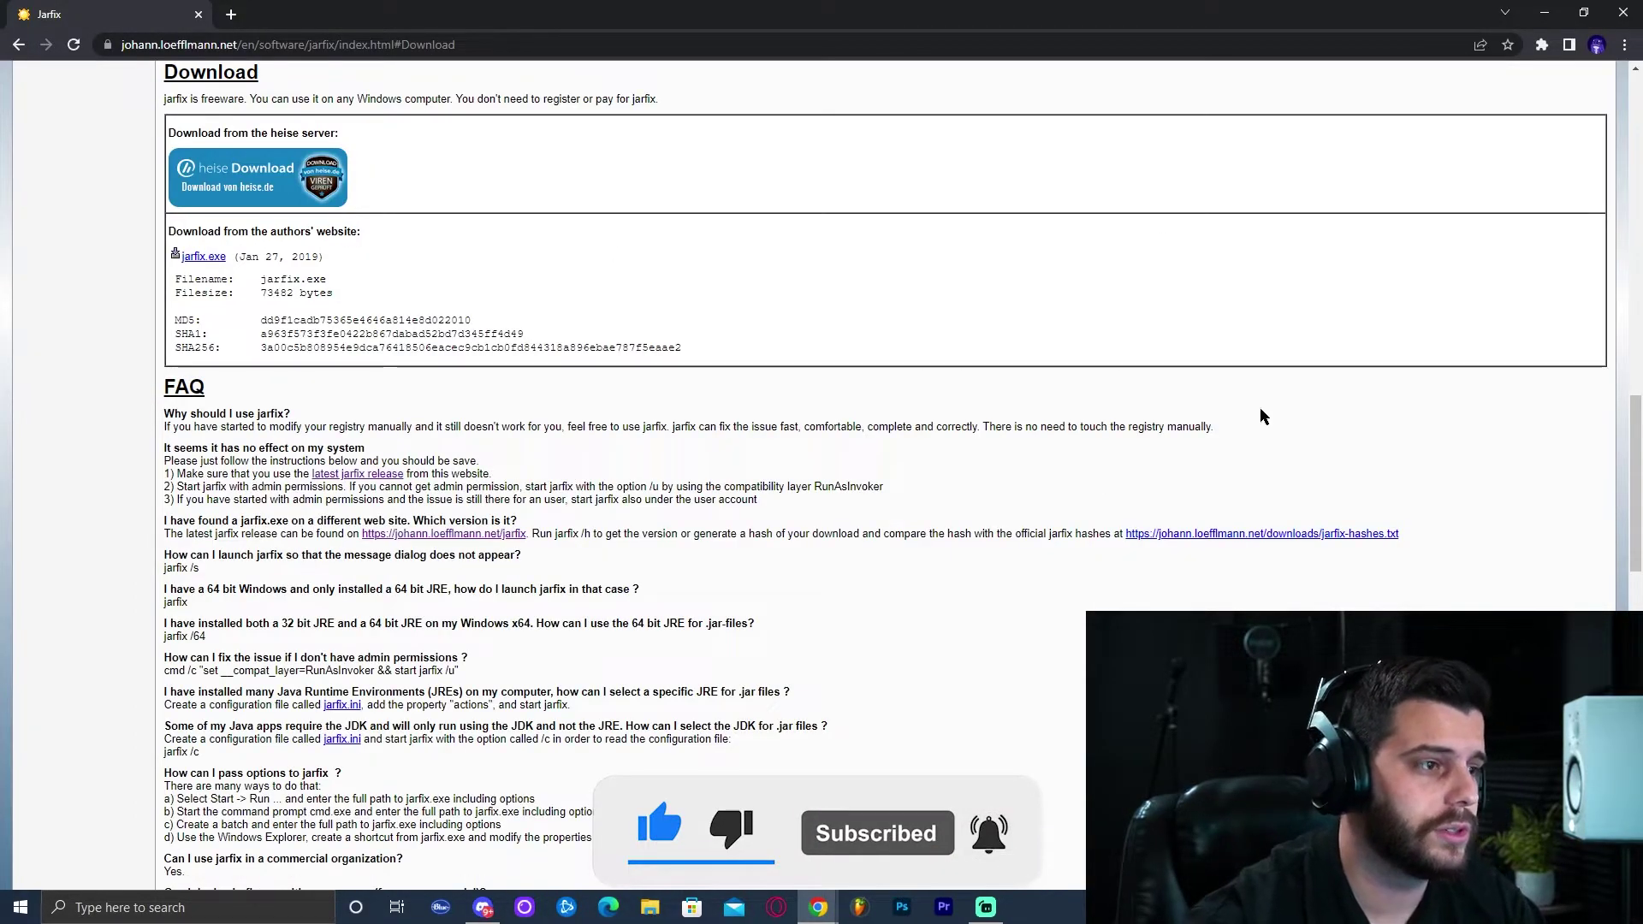
click(210, 261)
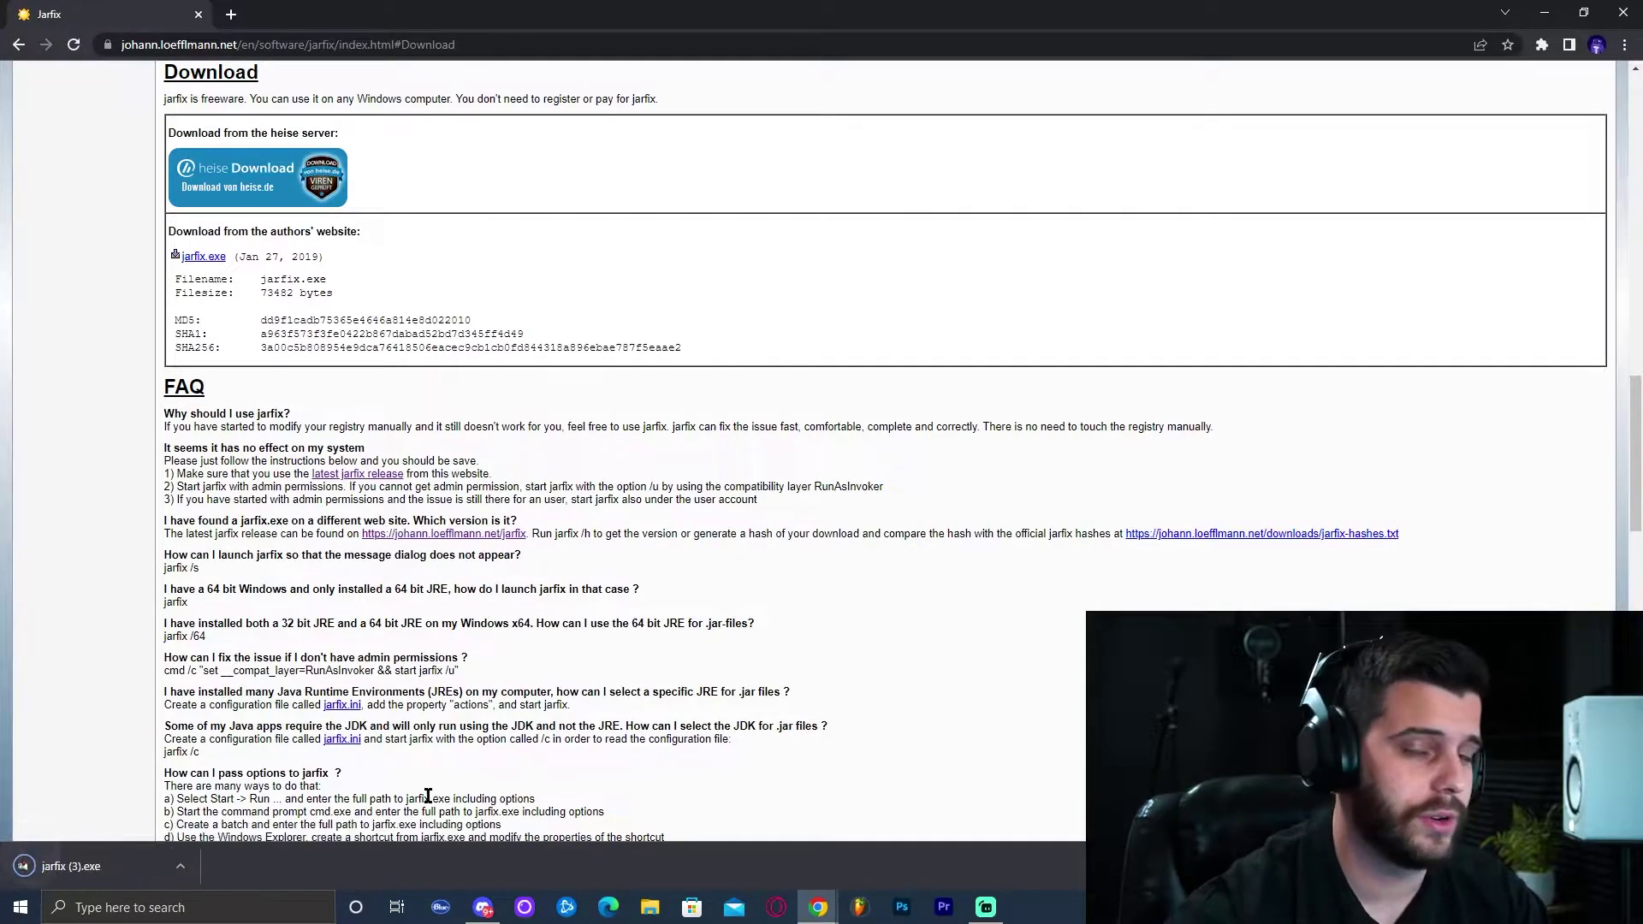
key(super+Down)
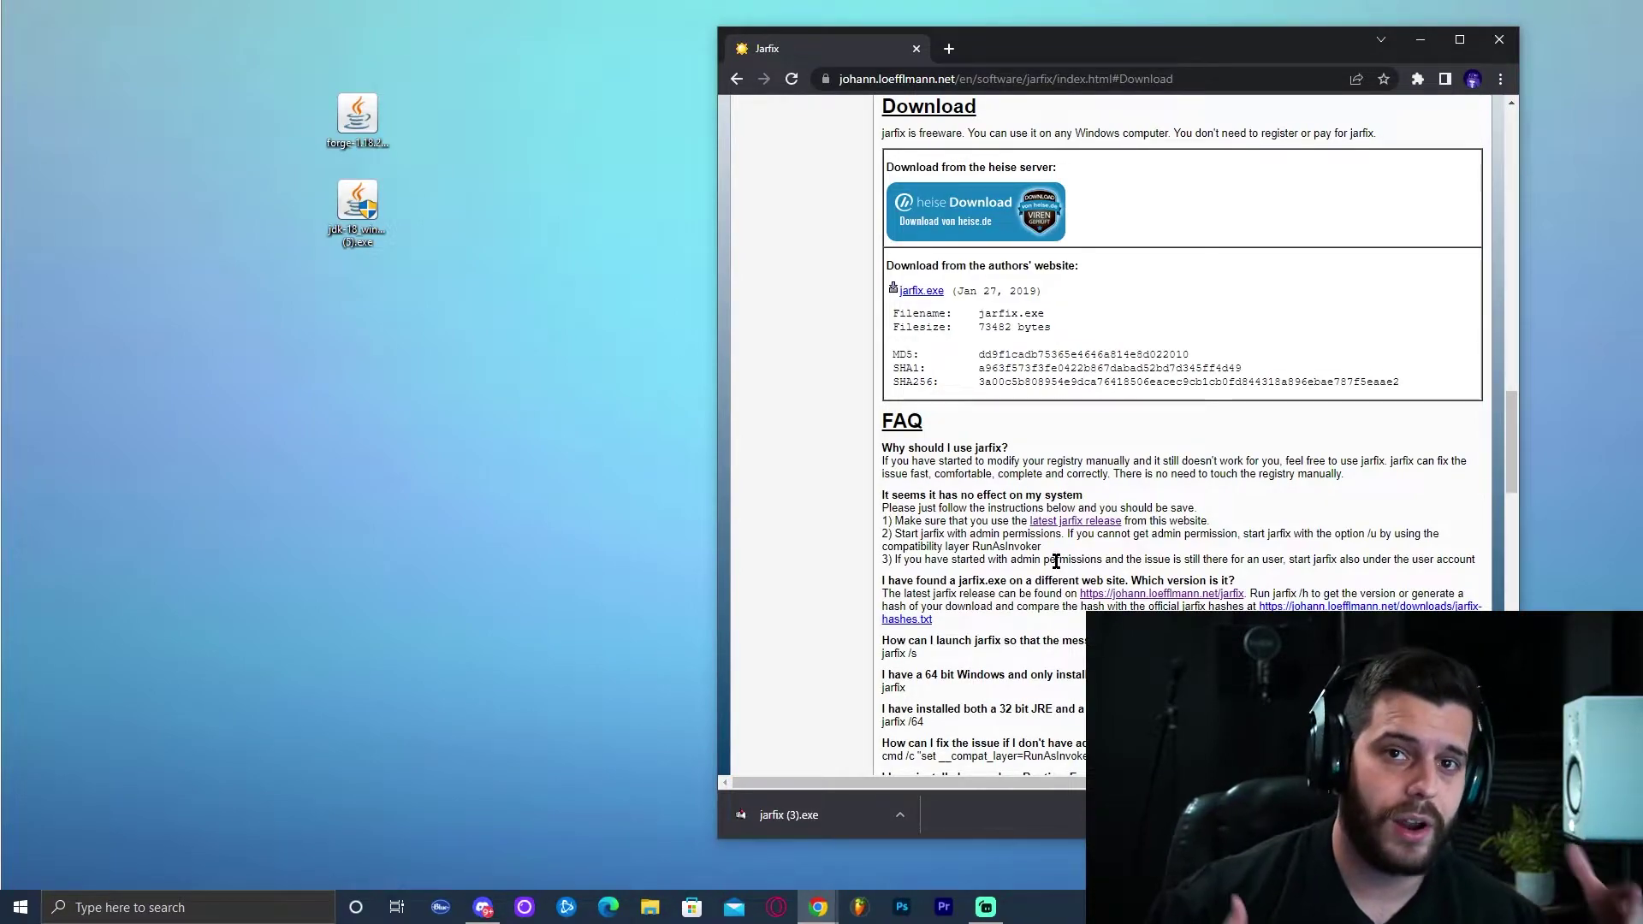
drag(787, 814, 357, 295)
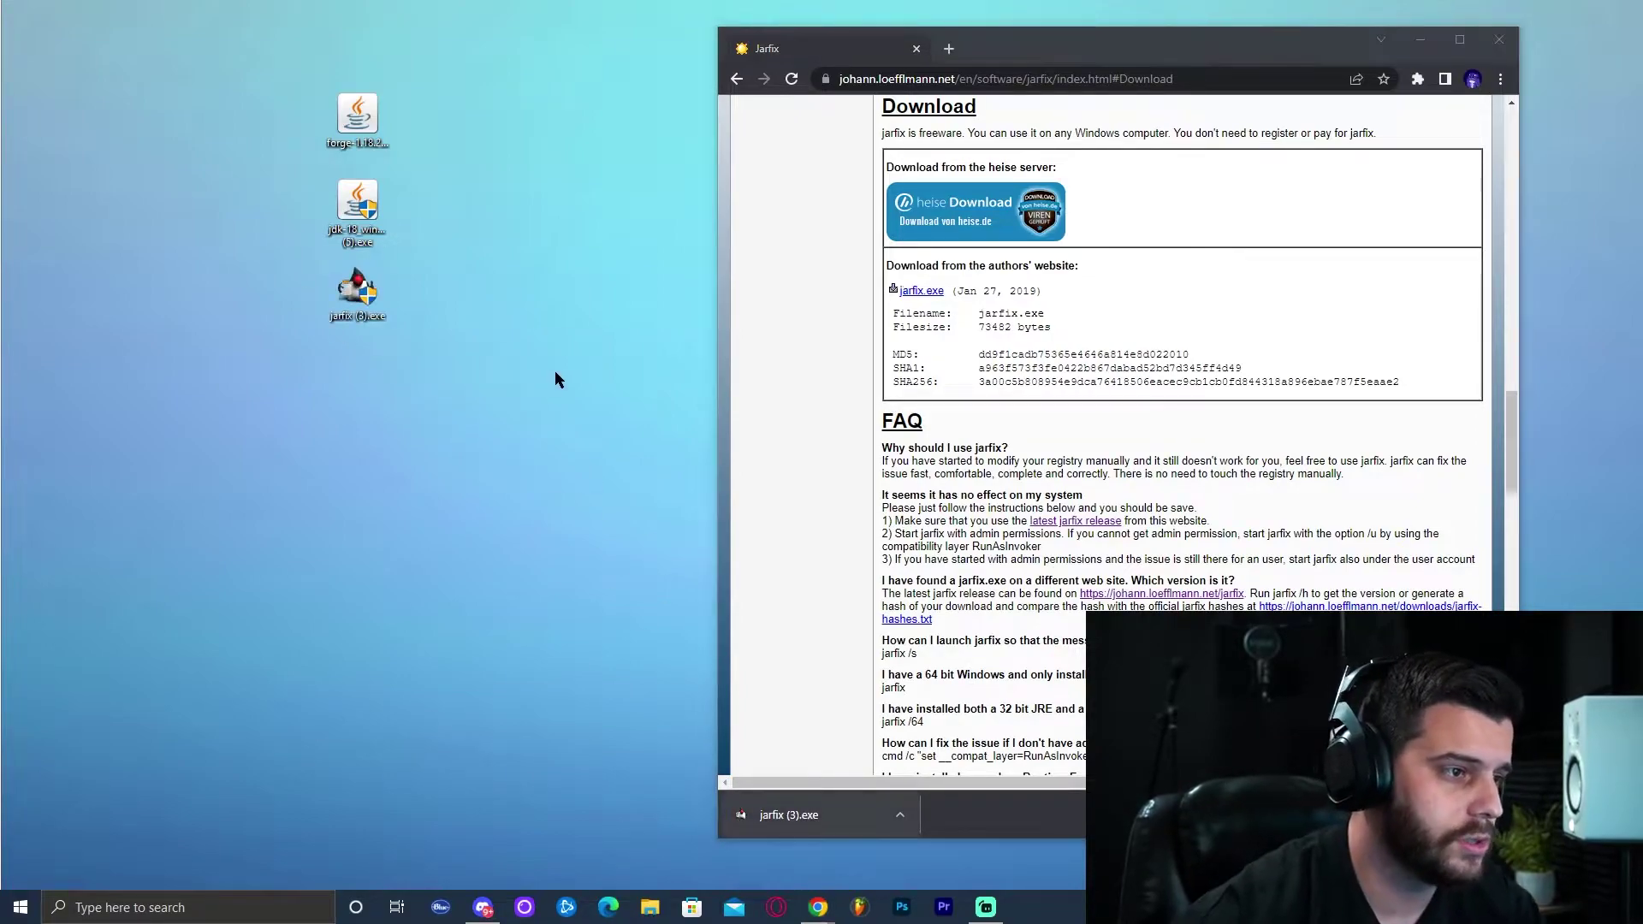
click(1499, 40)
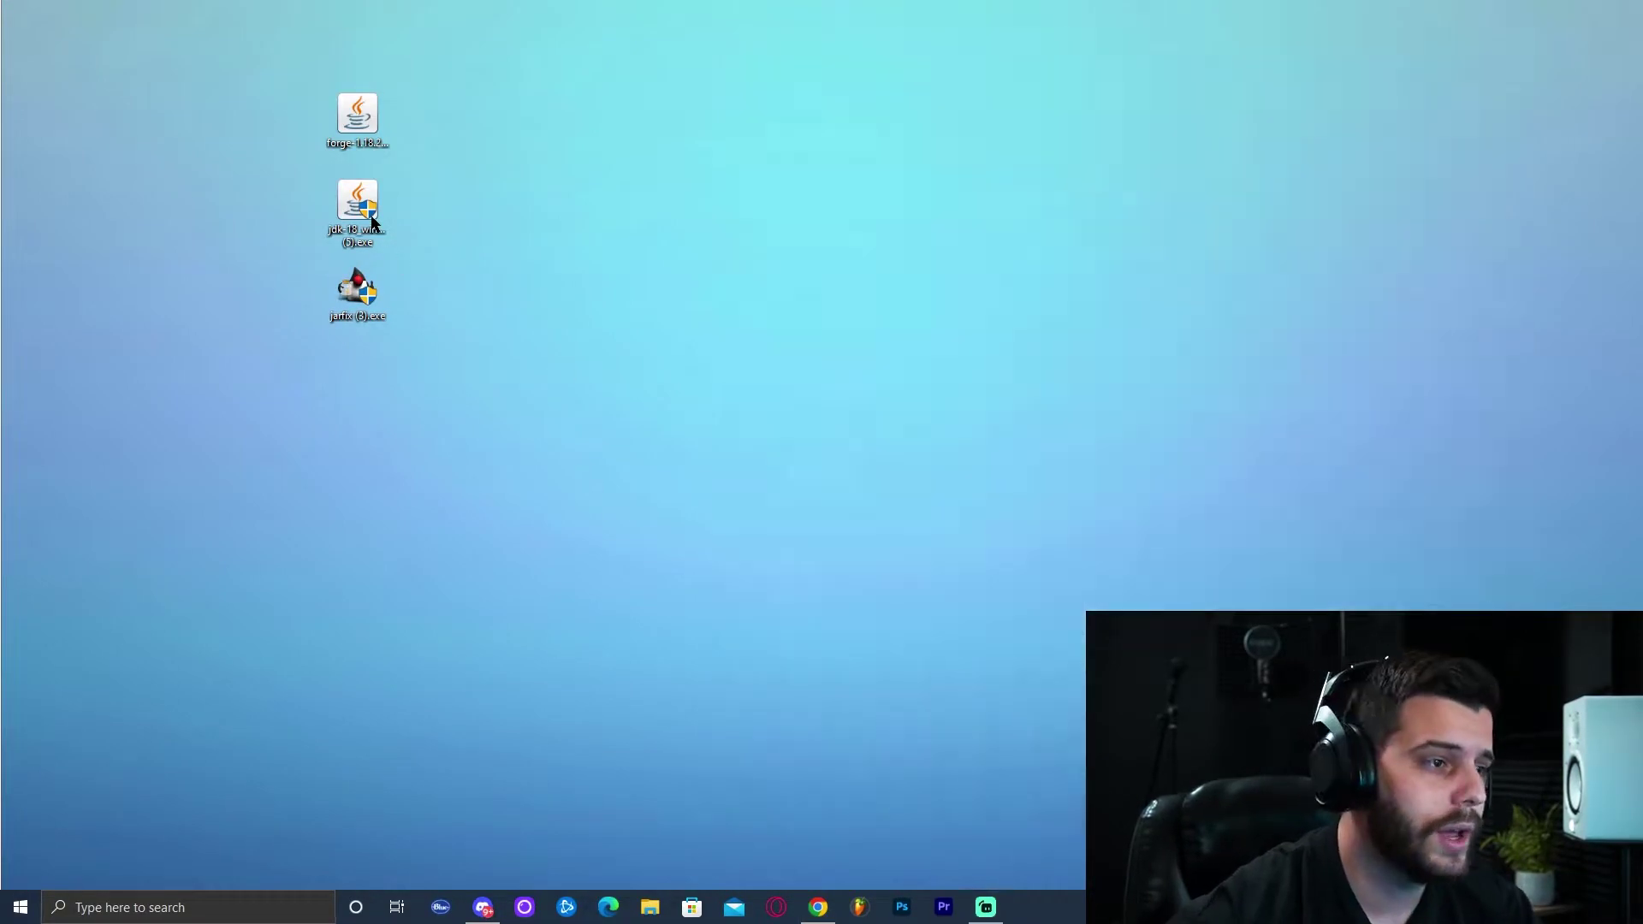
- Launch the JDK 18 installer and confirm reinstalling Java SE Development Kit 18.0.1.1
drag(358, 205, 423, 214)
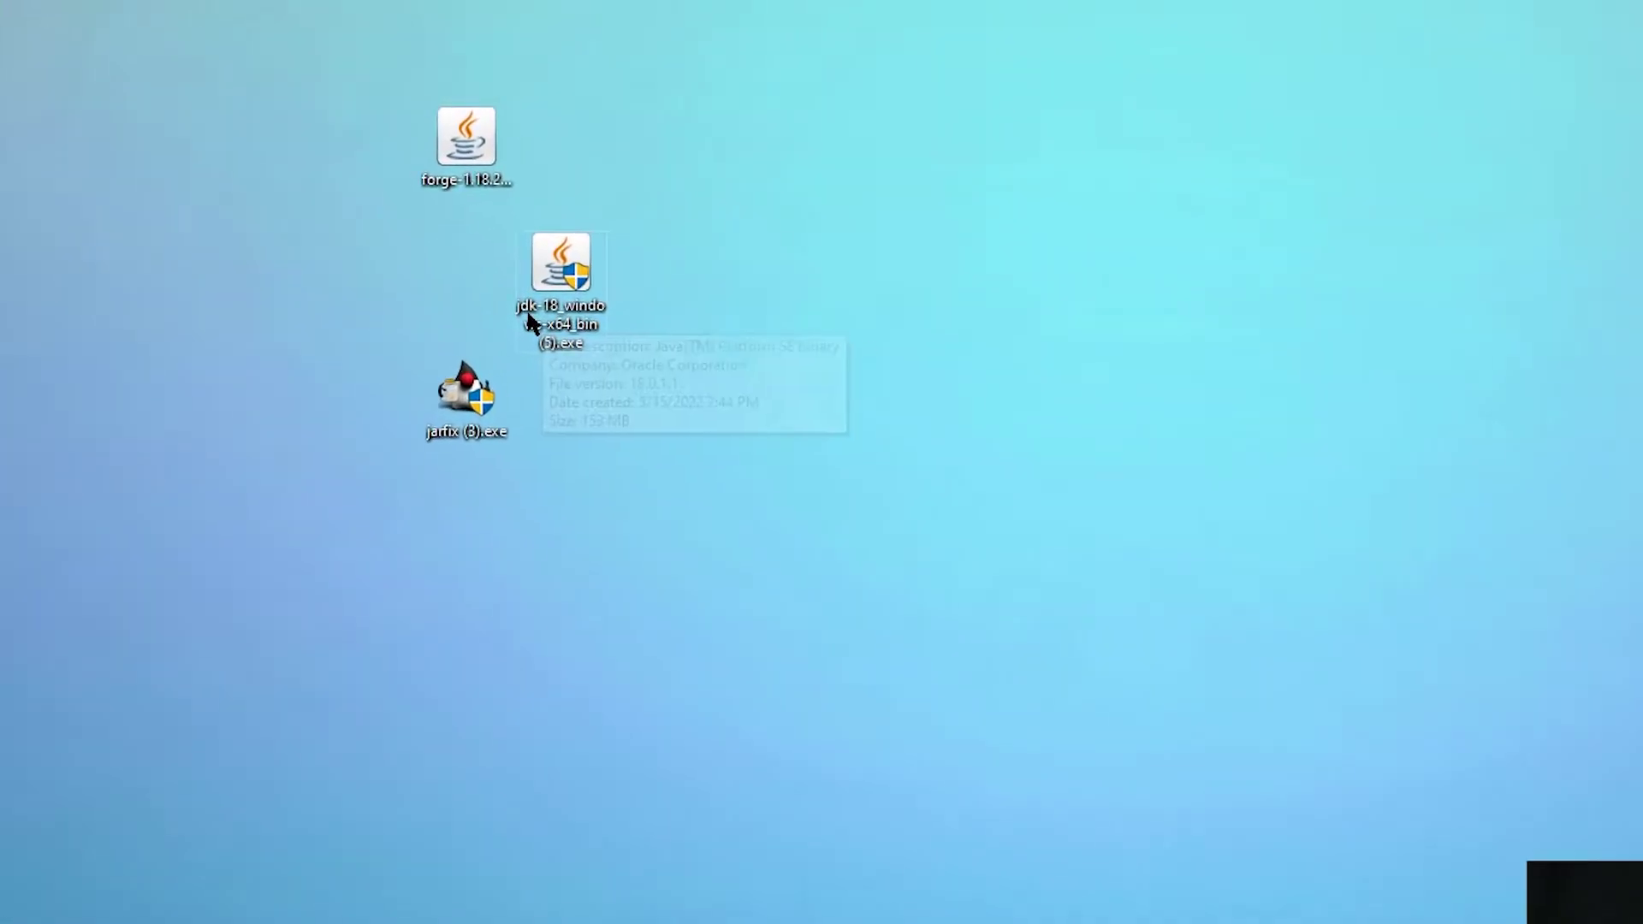
double_click(770, 398)
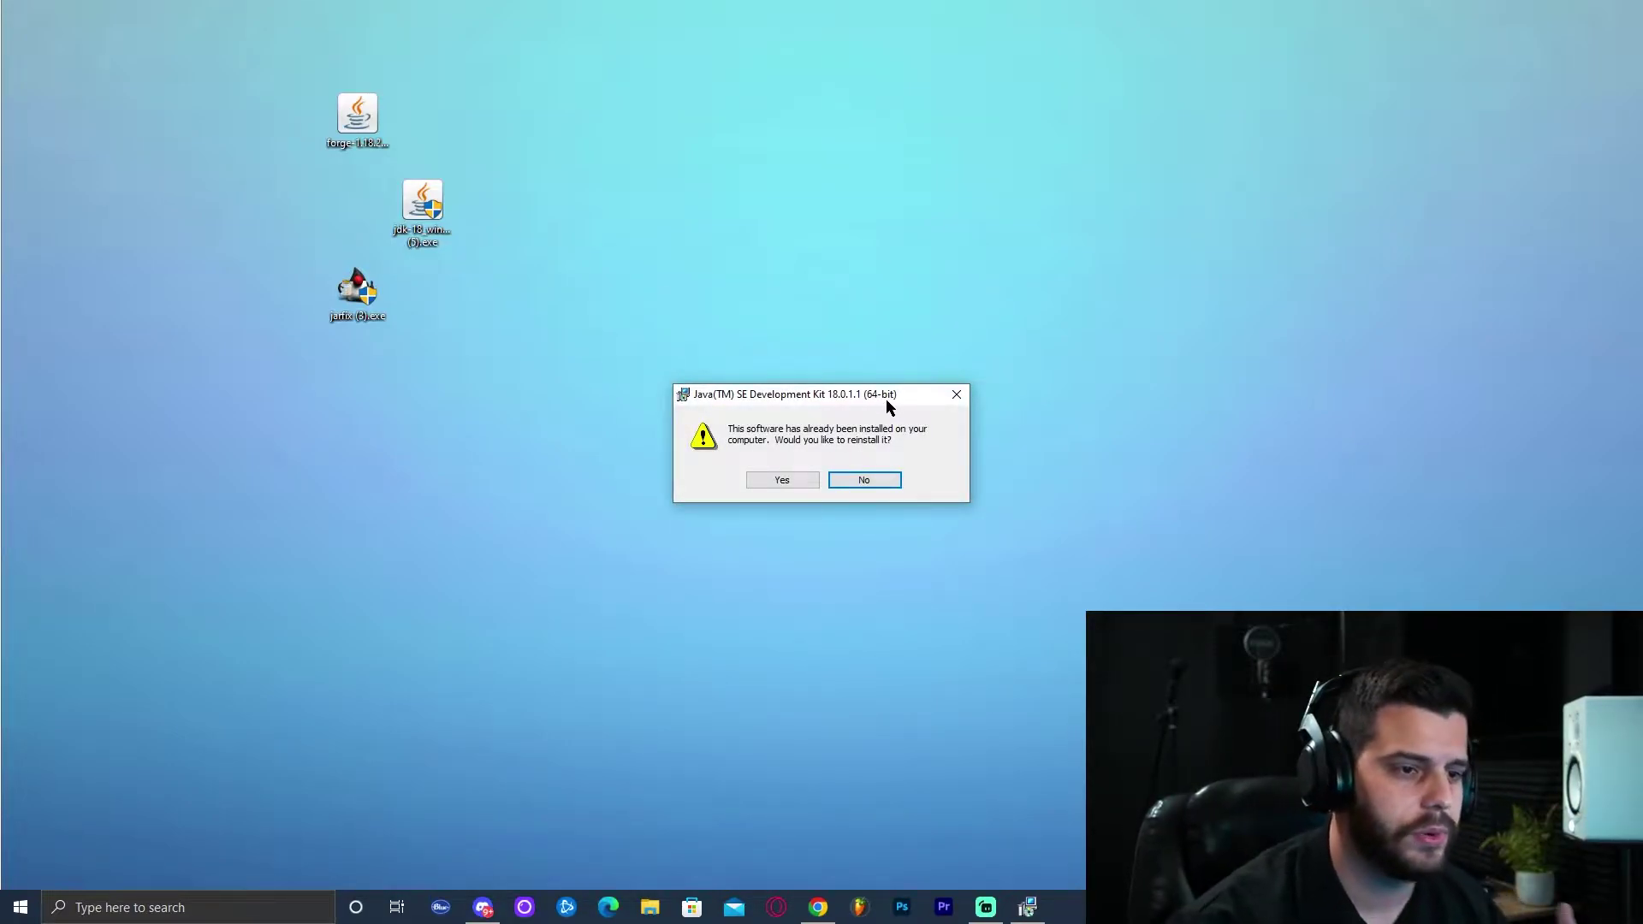
drag(937, 397, 950, 396)
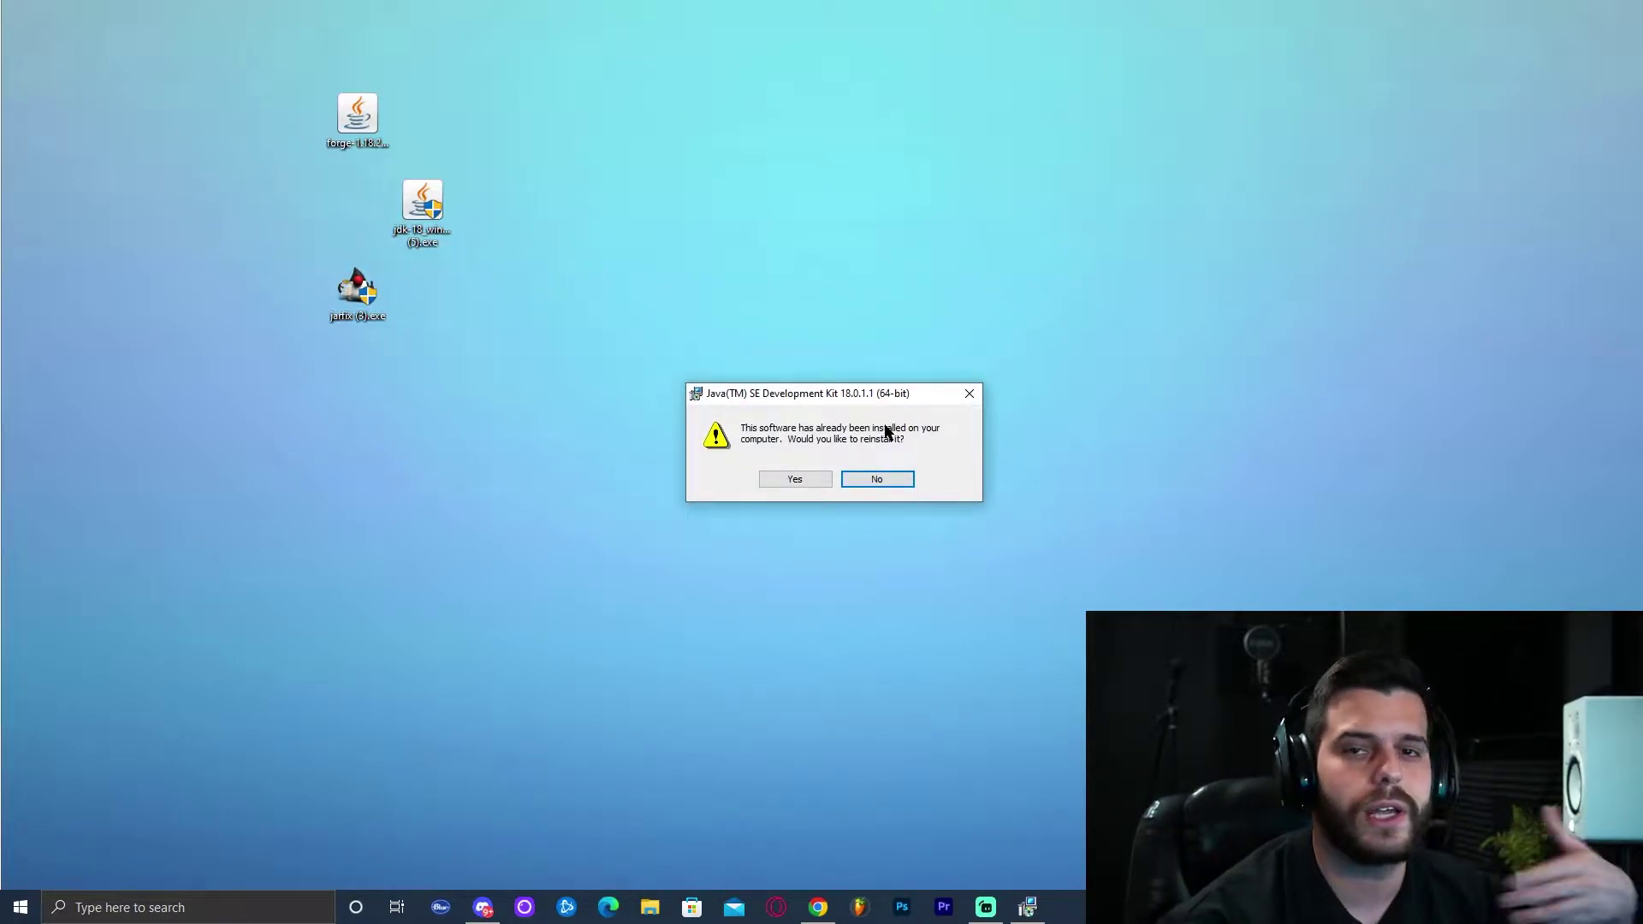
click(801, 479)
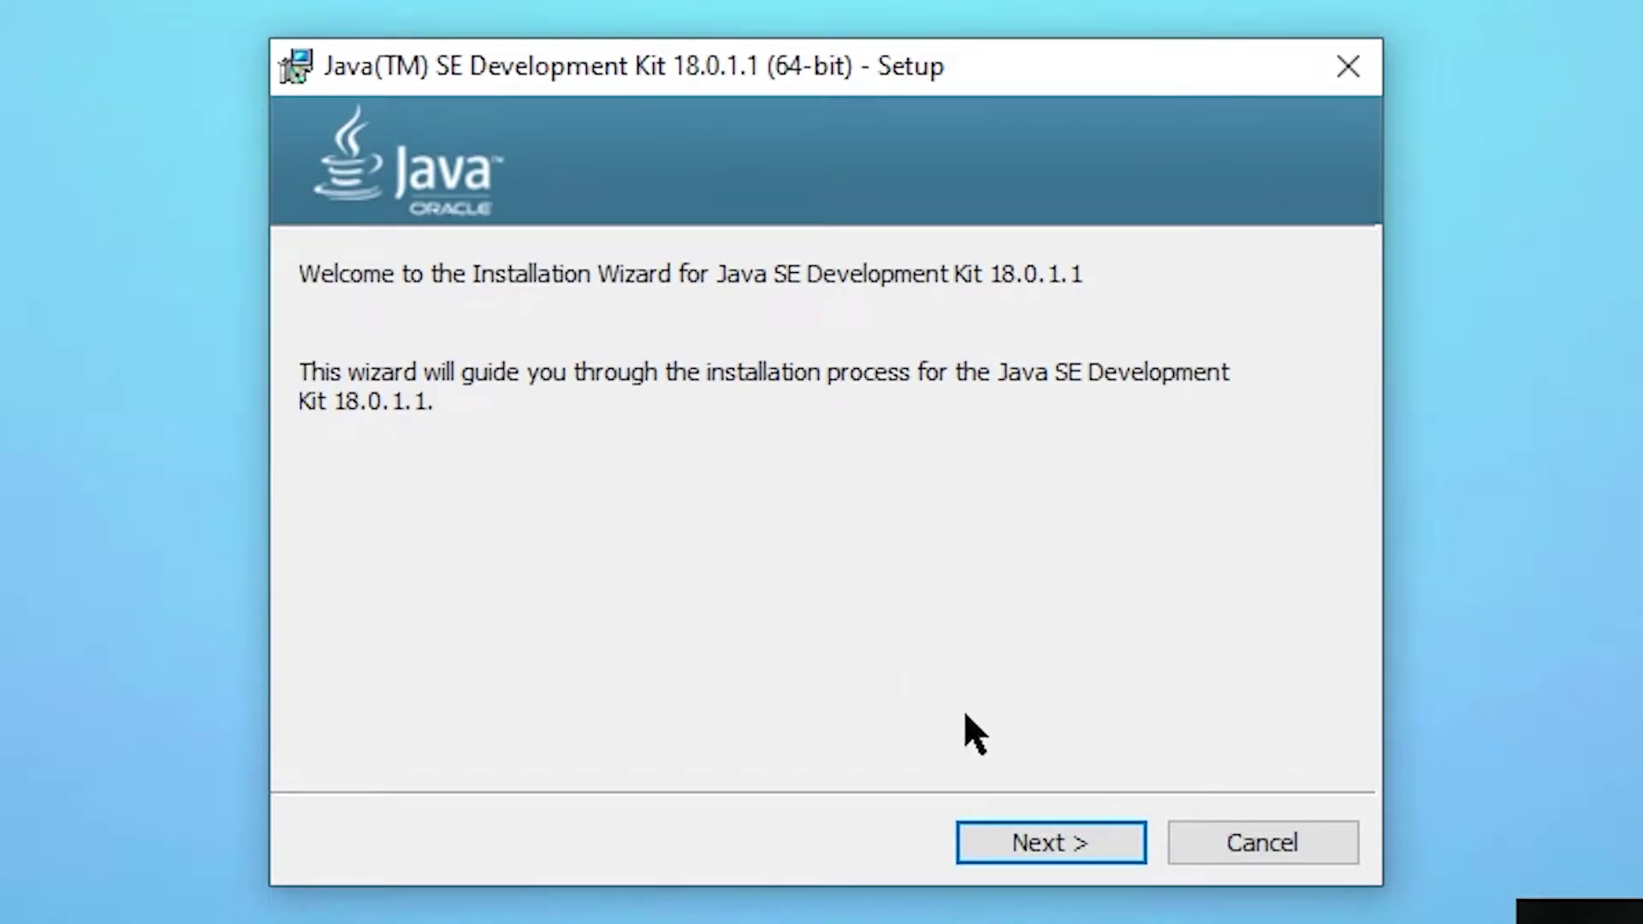
- Complete the JDK installation, close the installer, and delete the jdk-18 installer file
click(1030, 847)
click(1034, 845)
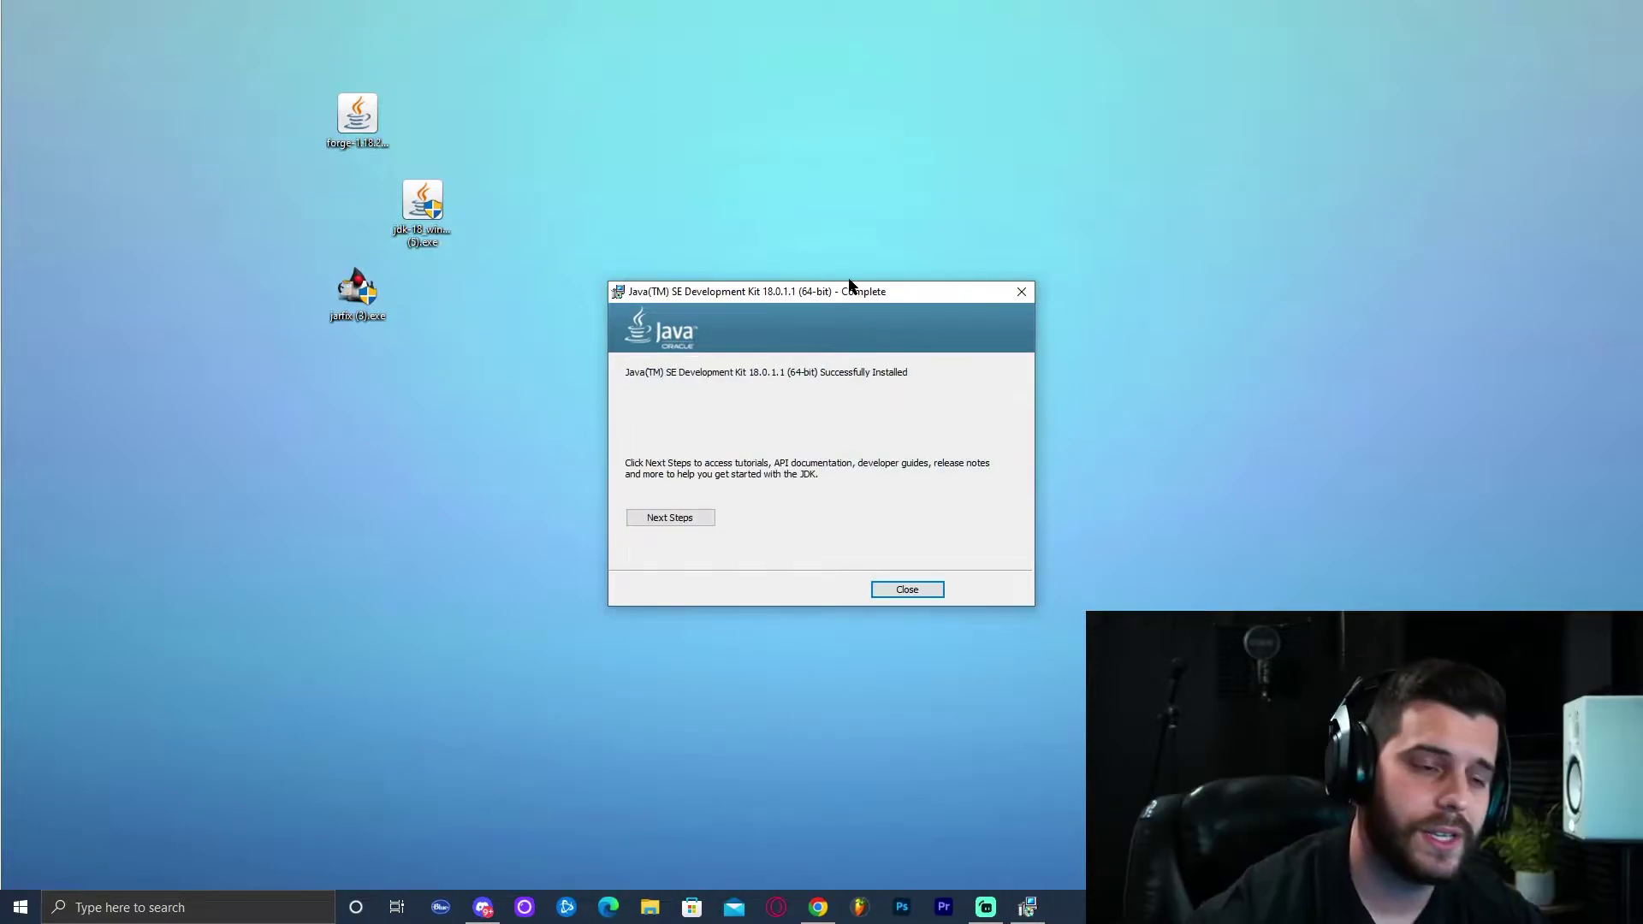
click(907, 590)
drag(584, 230, 368, 218)
key(Delete)
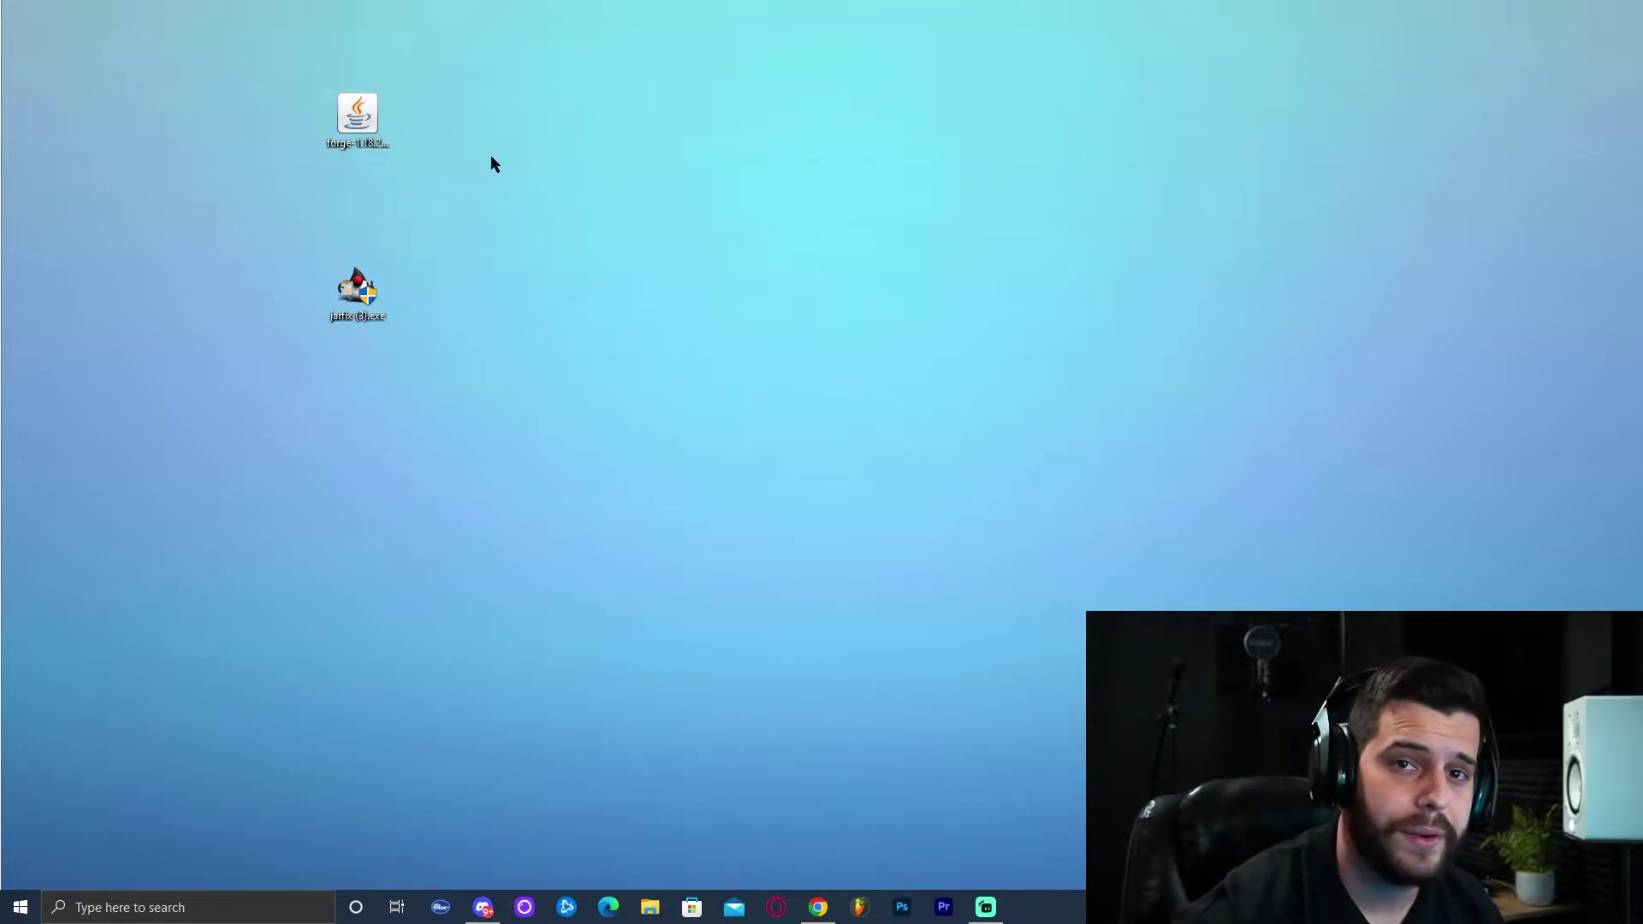
- Run jarfix.exe to register .jar files with JDK 18.0.1.1, dismiss its report, and select jarfix for removal
double_click(360, 295)
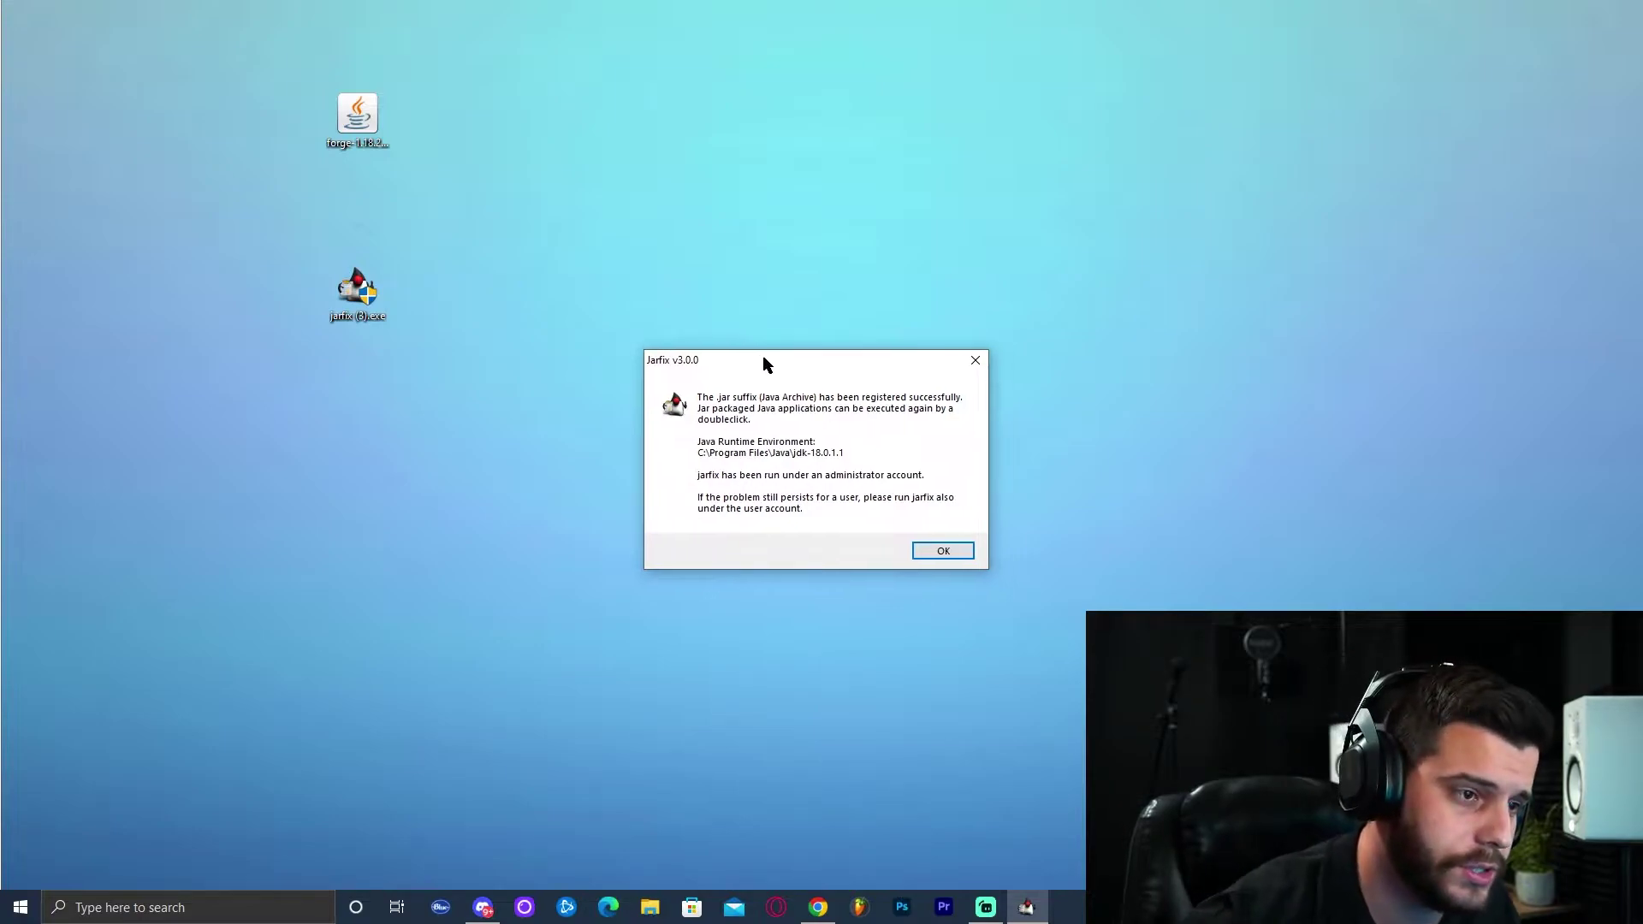
drag(773, 363, 762, 360)
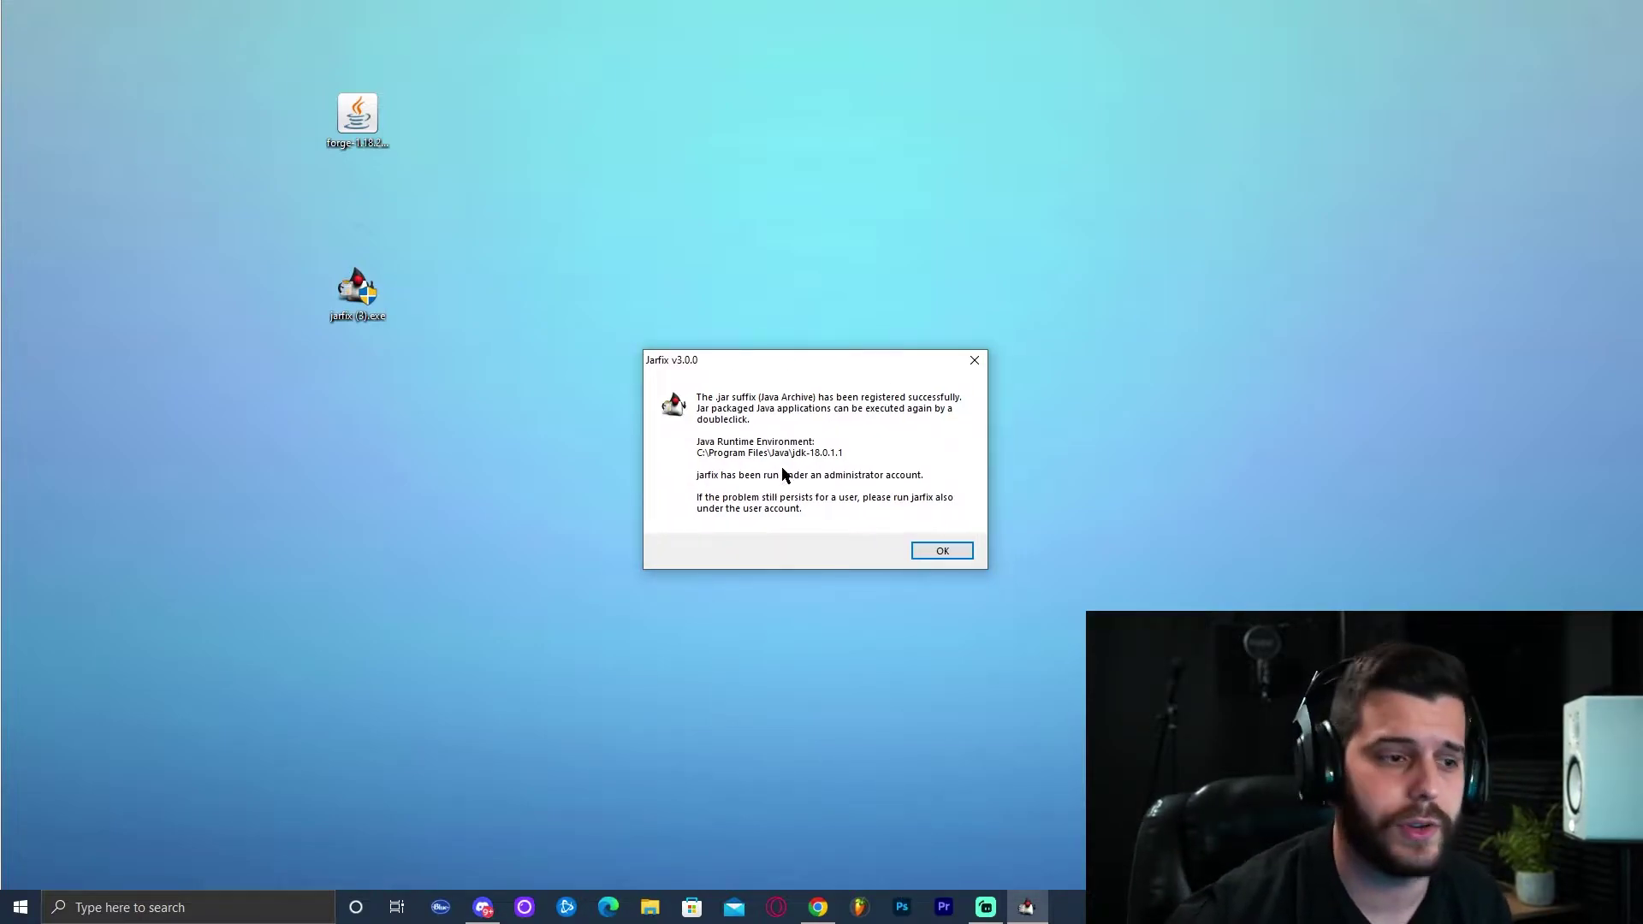
click(952, 555)
drag(472, 509, 267, 226)
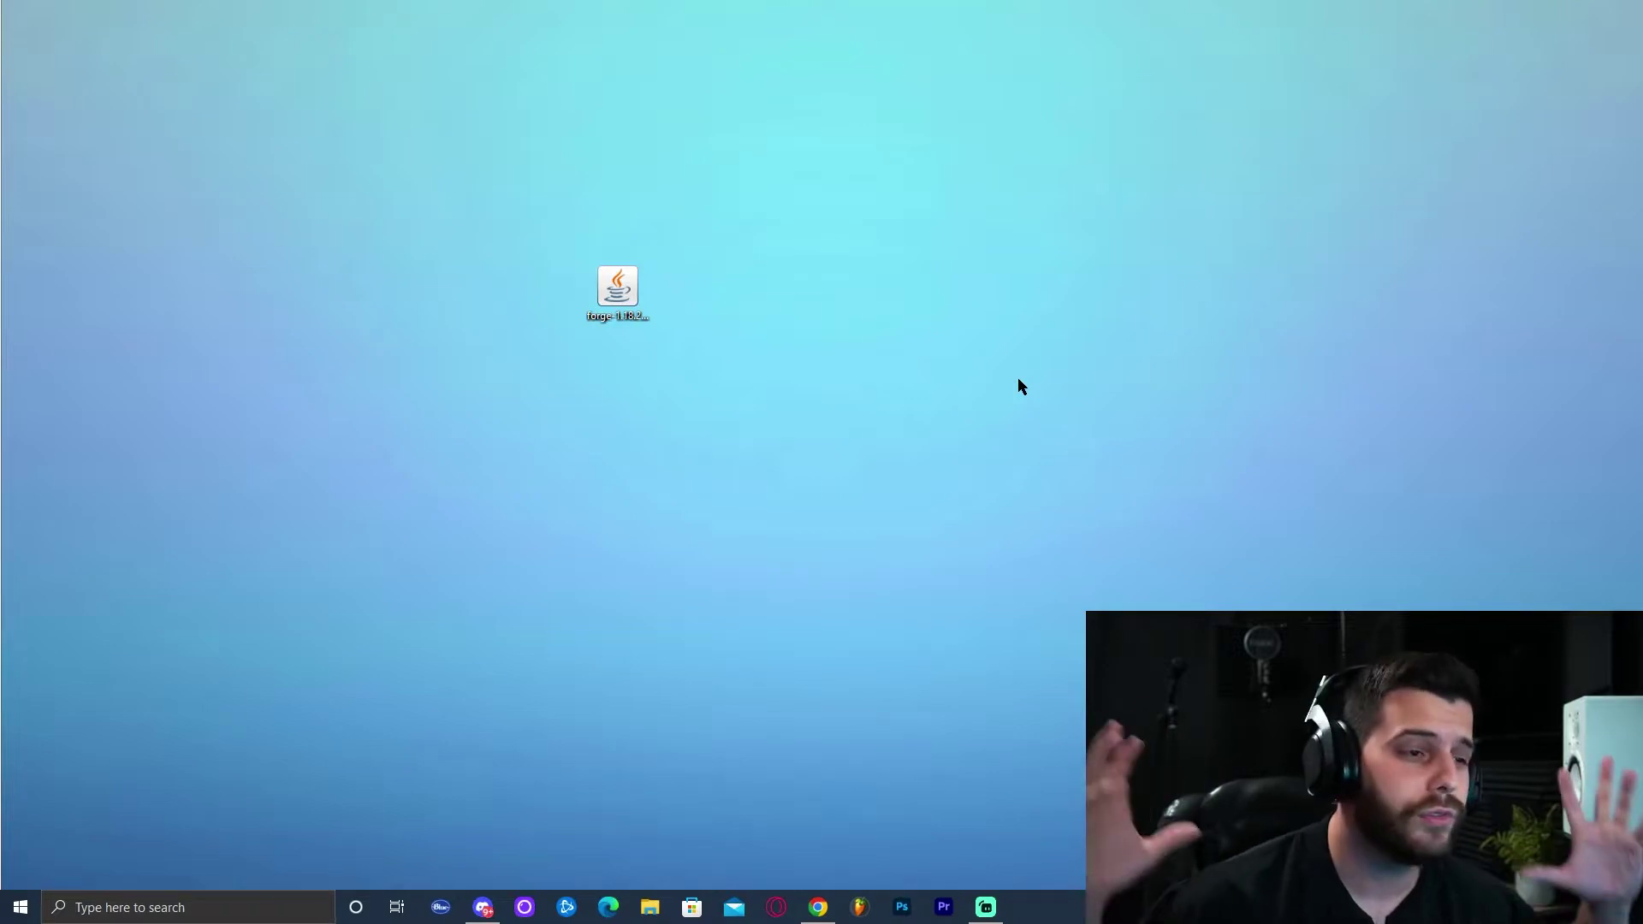
- Refresh the desktop and search Windows for the Minecraft Launcher to open it
right_click(1044, 300)
click(1058, 360)
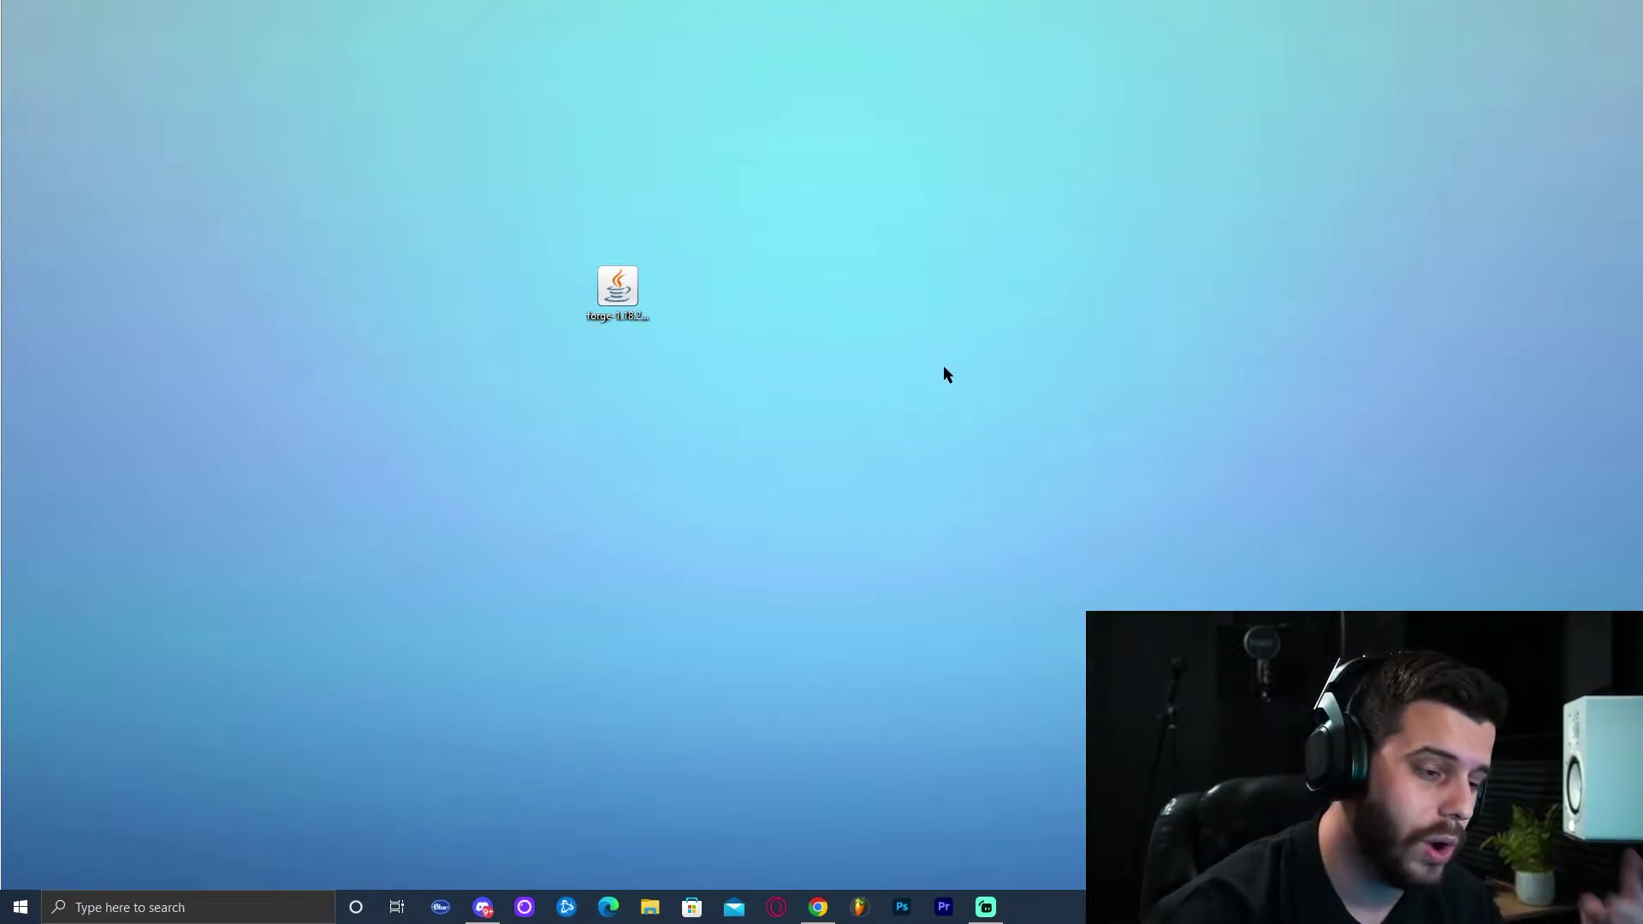
click(254, 911)
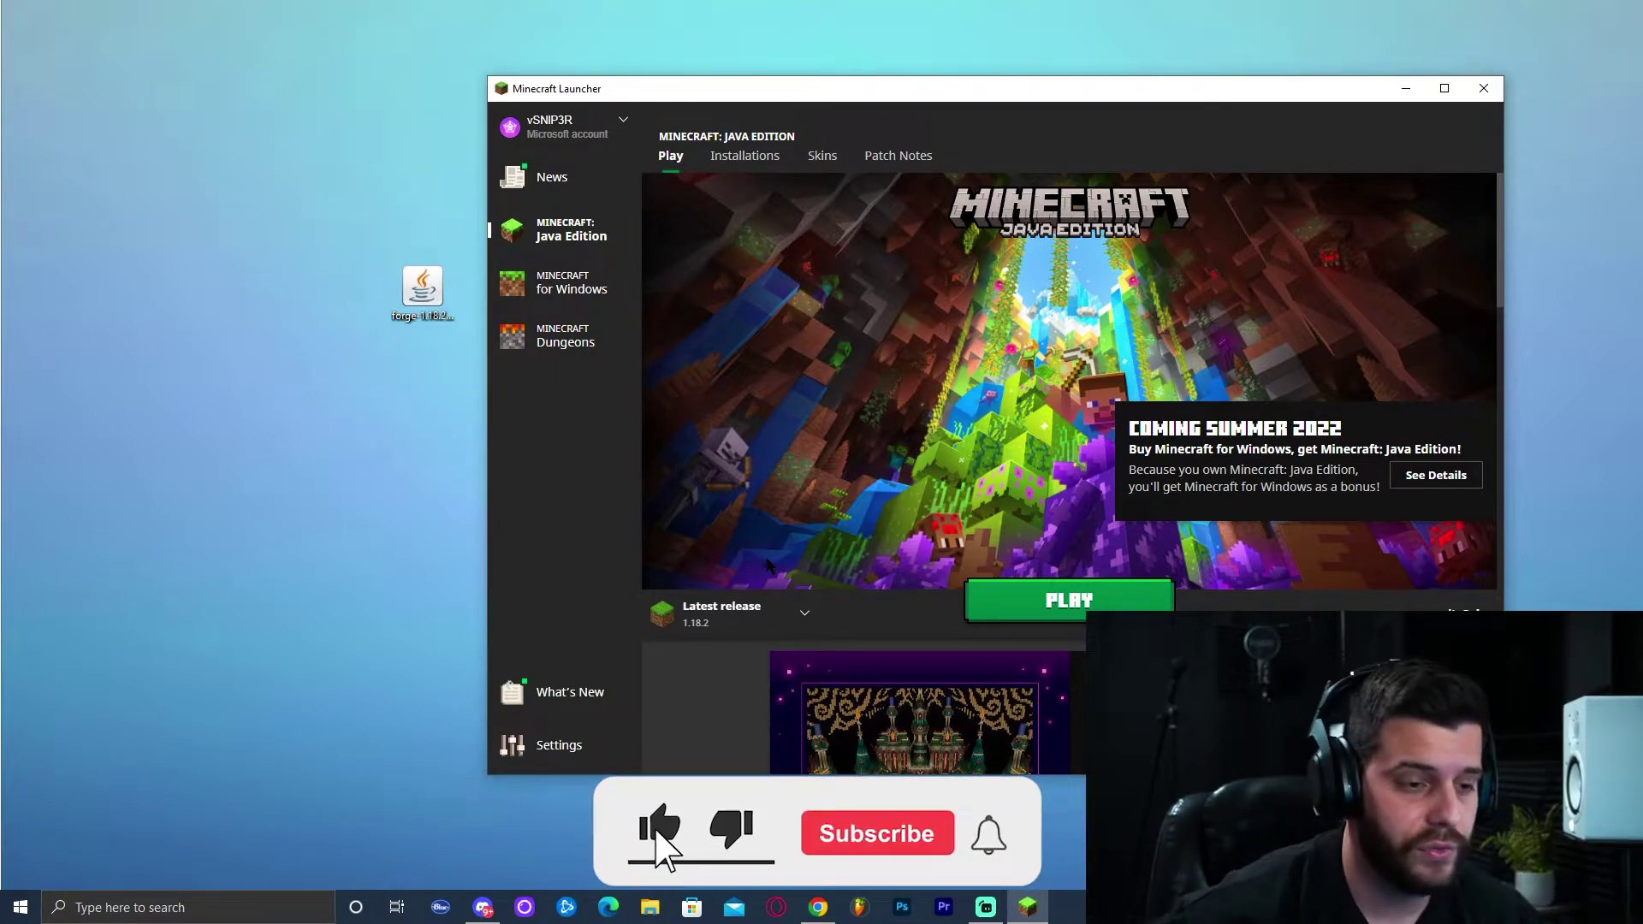
- Launch vanilla Minecraft 1.18.2 to its title screen, then quit the game
click(1018, 599)
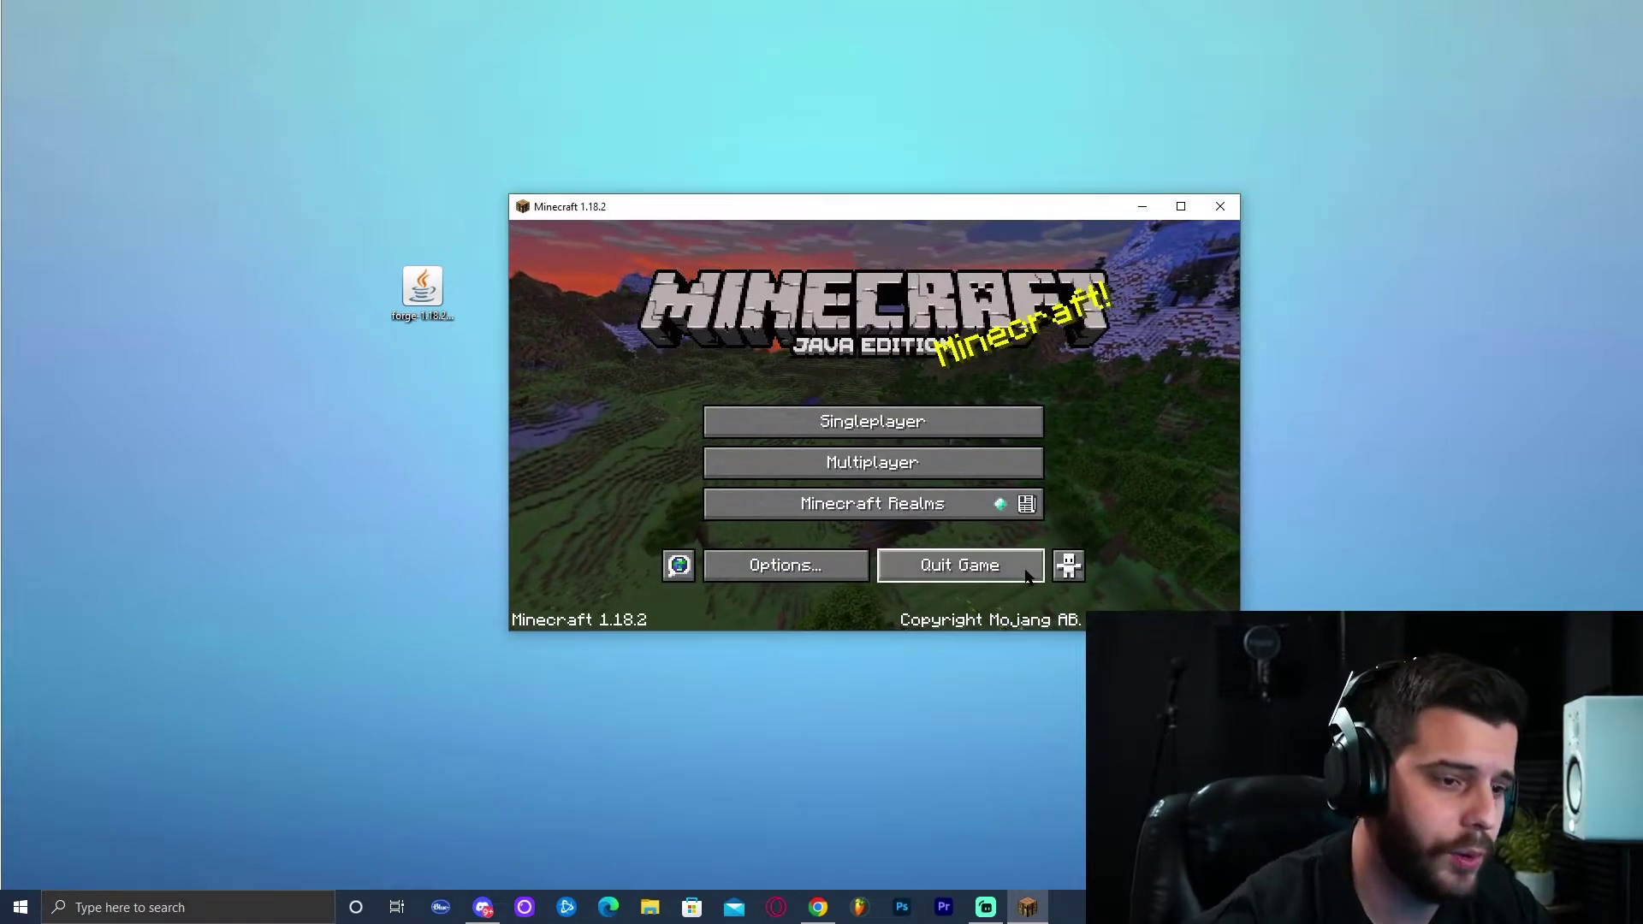
click(979, 575)
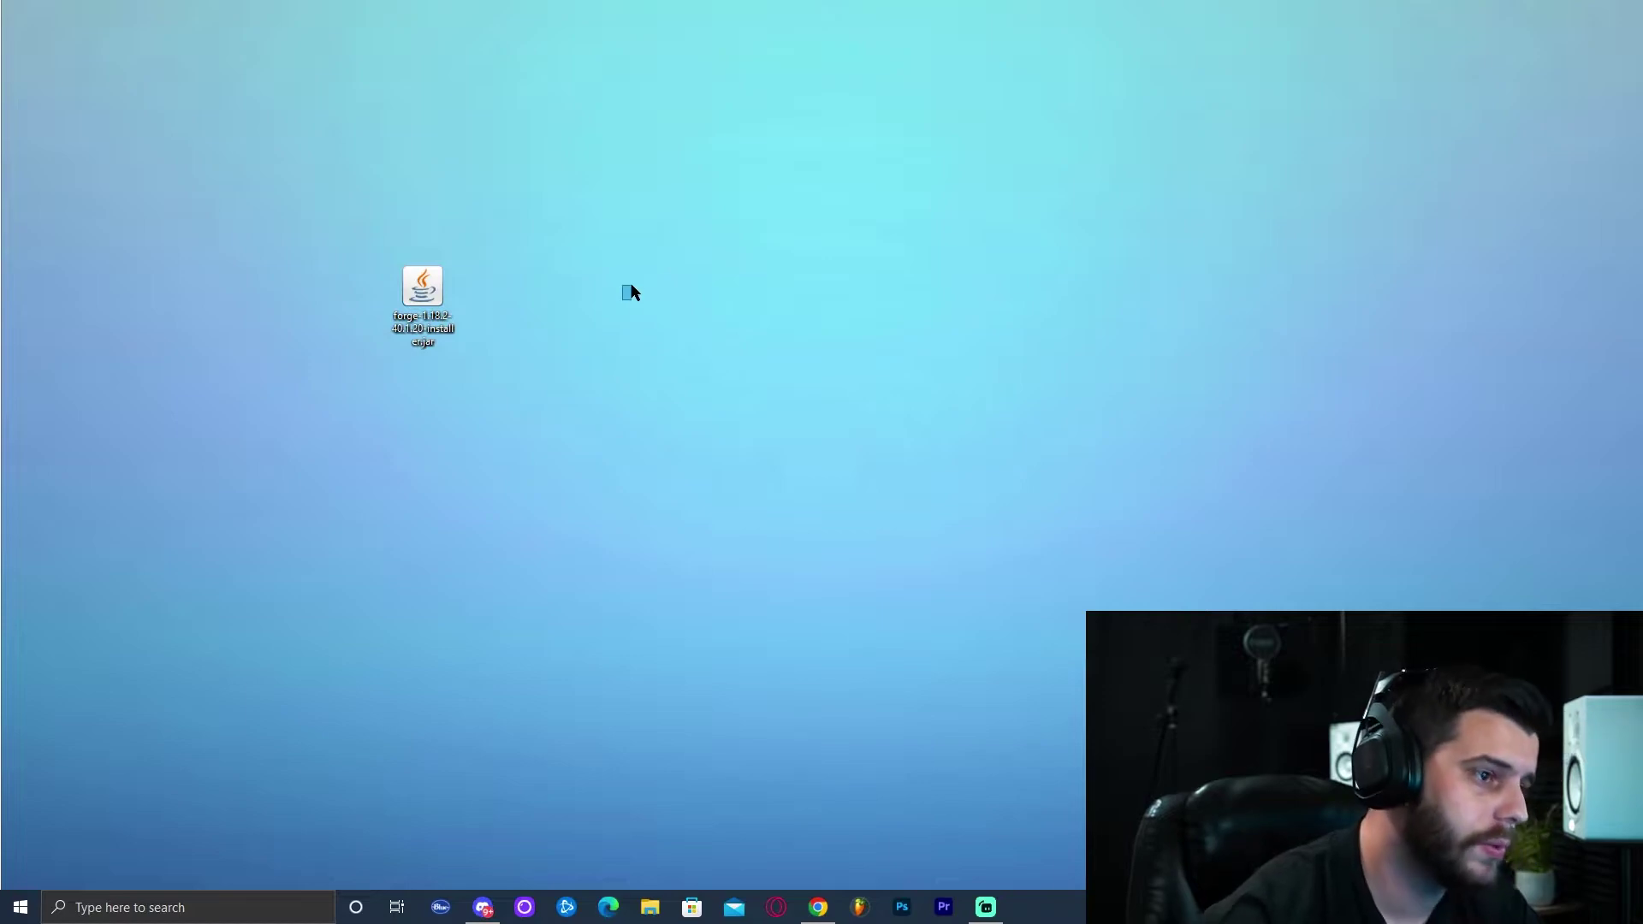
- Install the 1.18.2-forge-40.1.20 client from the Forge installer jar, dismiss the completion message, and refresh the desktop
double_click(432, 290)
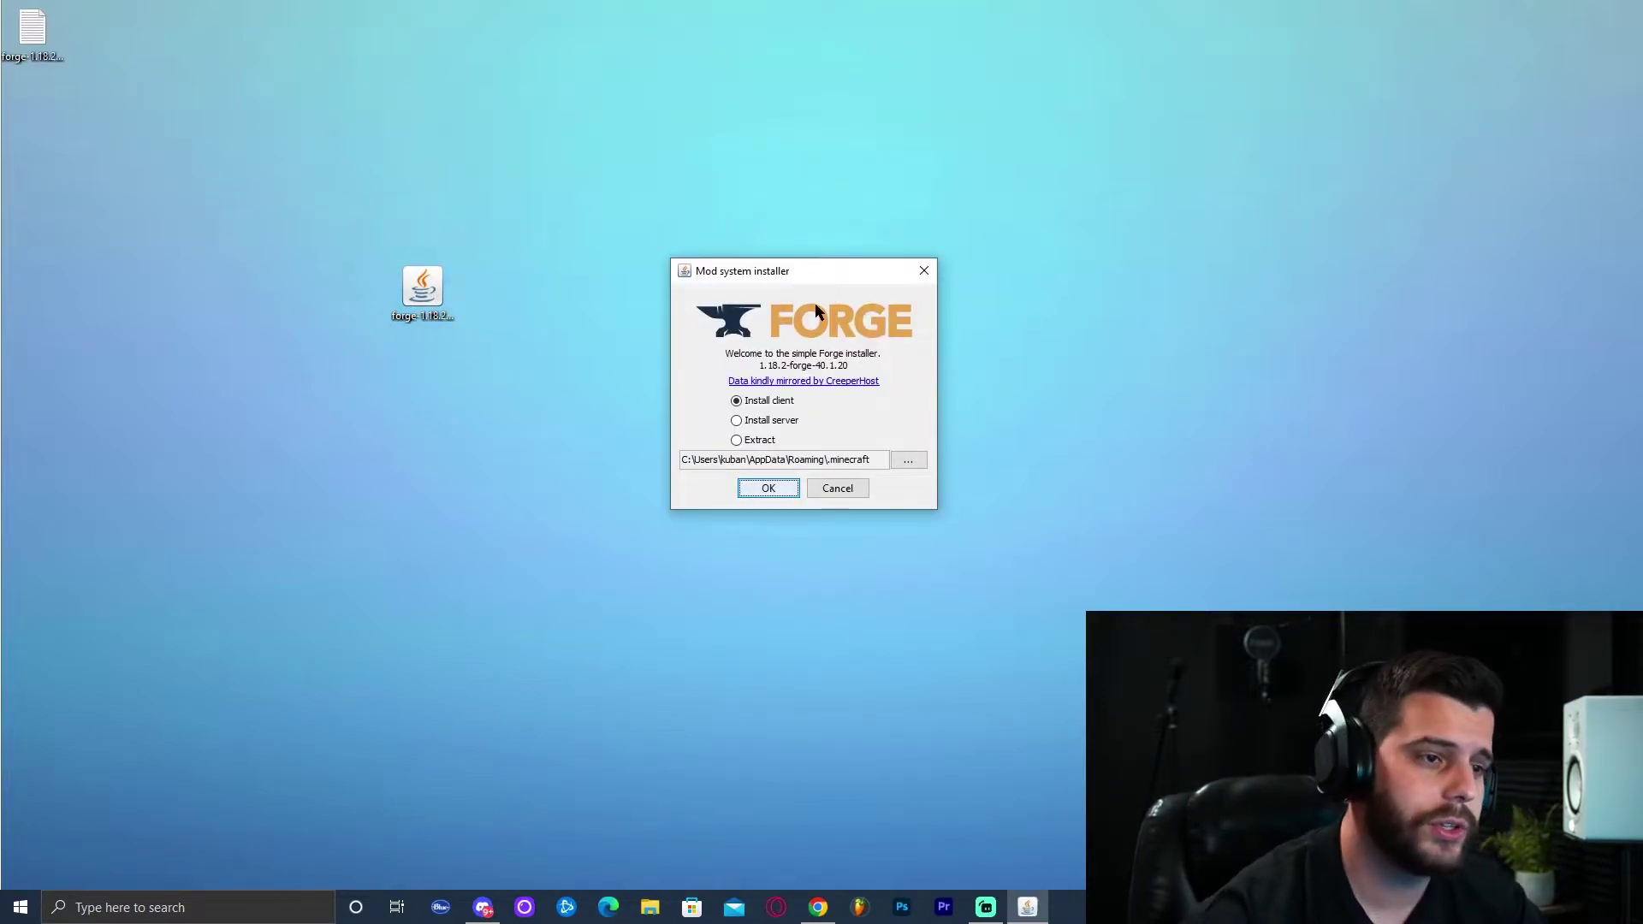
click(767, 489)
drag(907, 284, 957, 281)
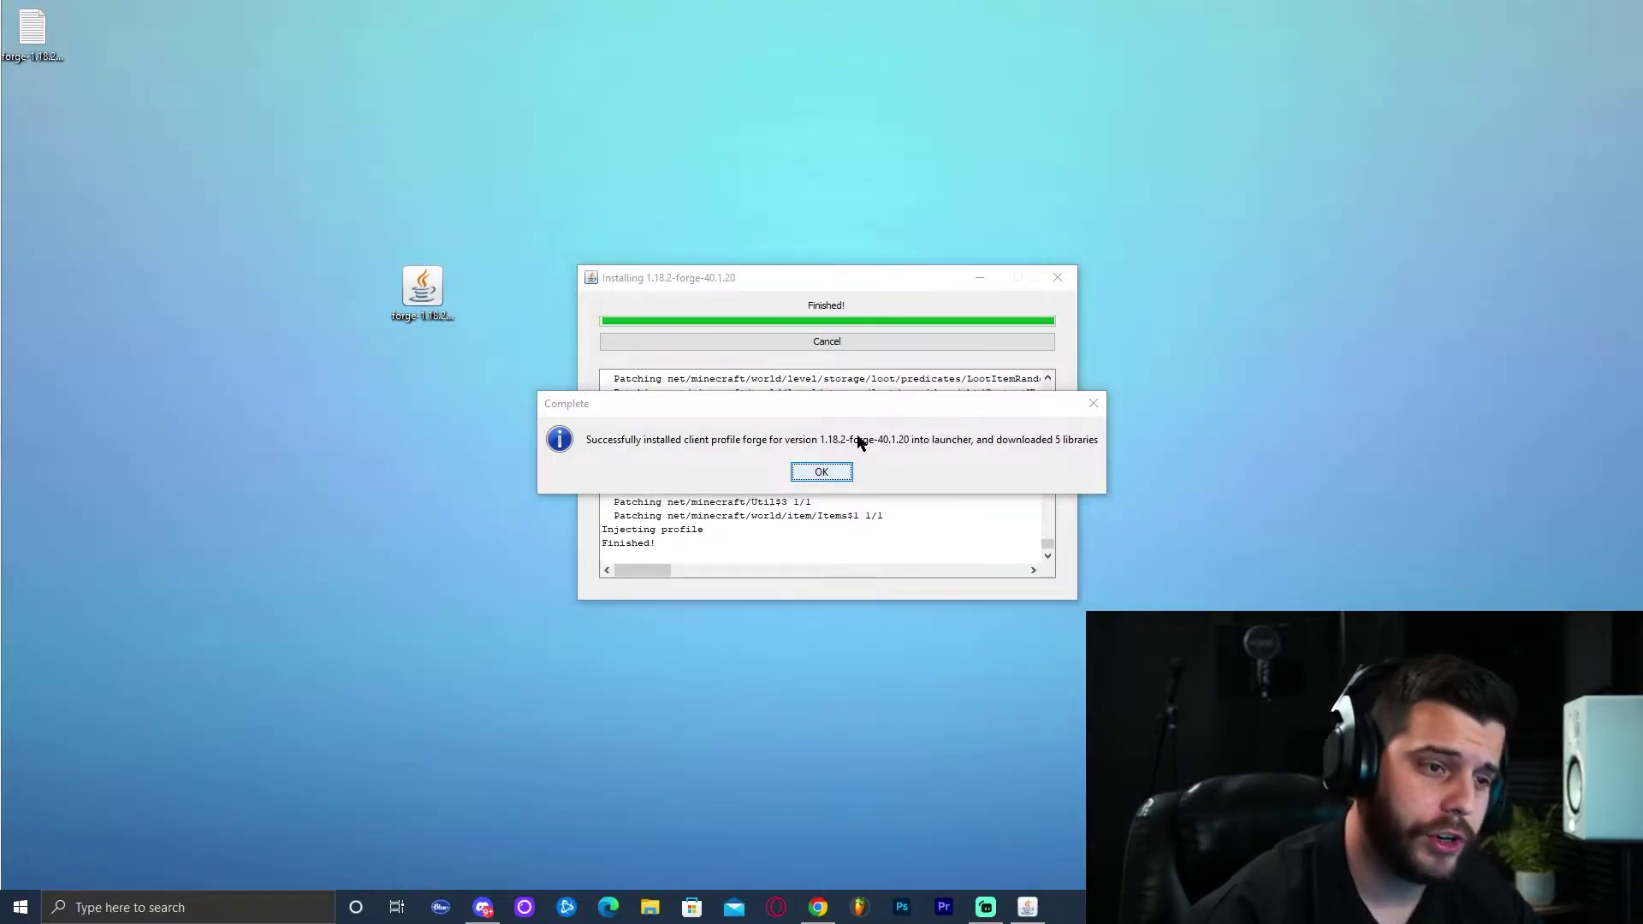
click(822, 472)
drag(583, 389, 291, 209)
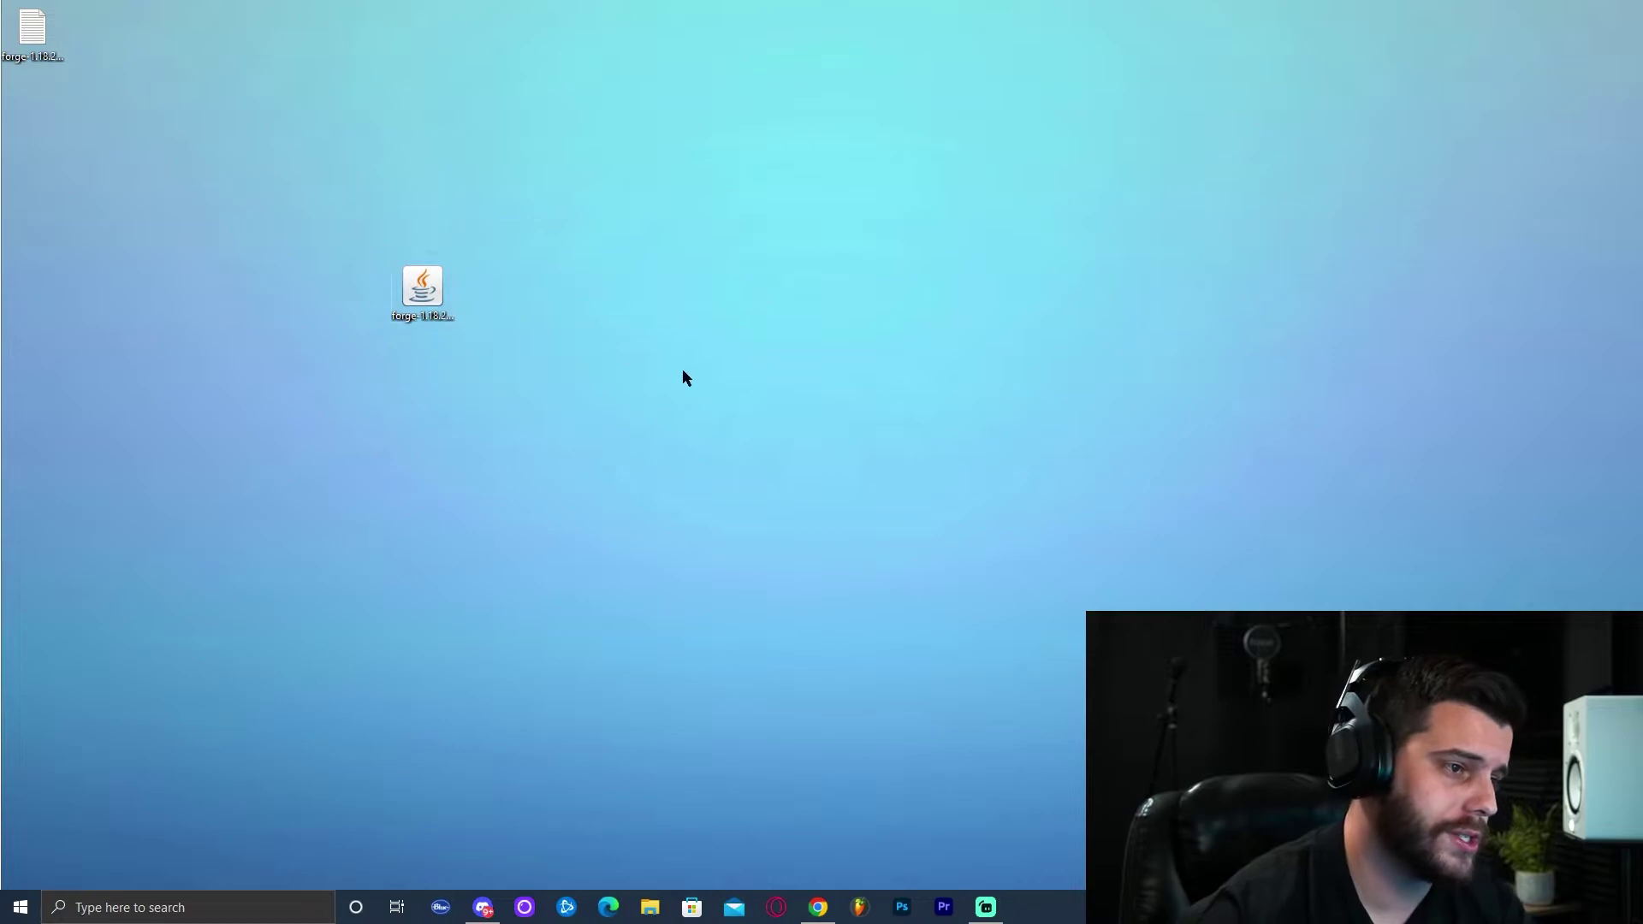
right_click(650, 281)
- Compare the JourneyMap and Xaero's Minimap CurseForge pages, scrolling through JourneyMap's page
click(717, 334)
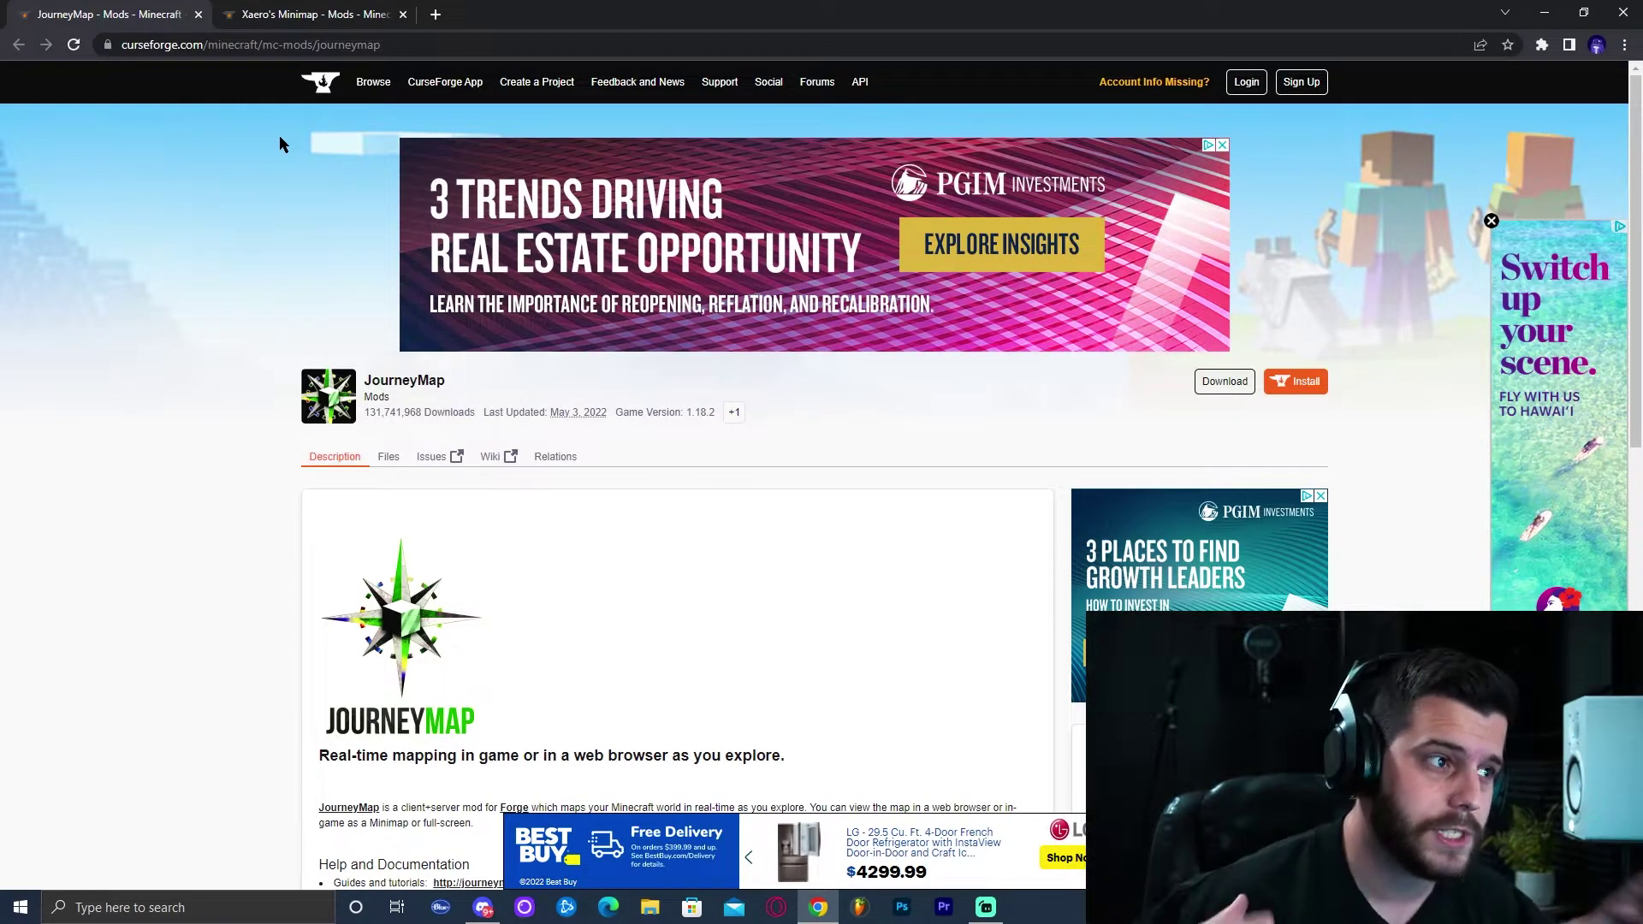
click(304, 14)
click(103, 13)
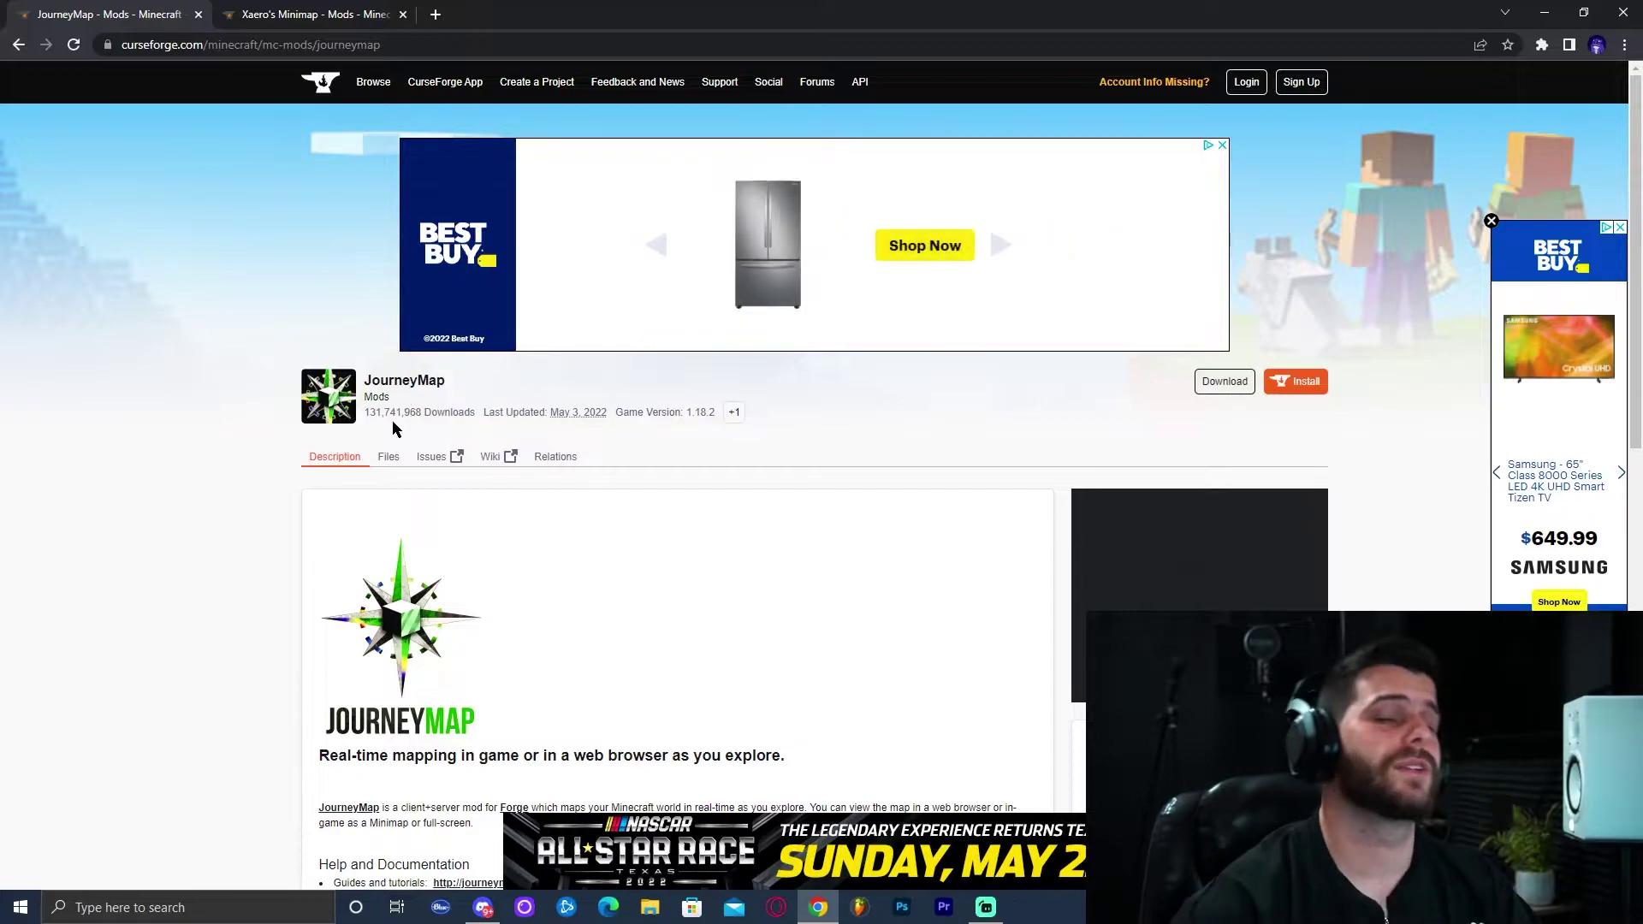
click(308, 14)
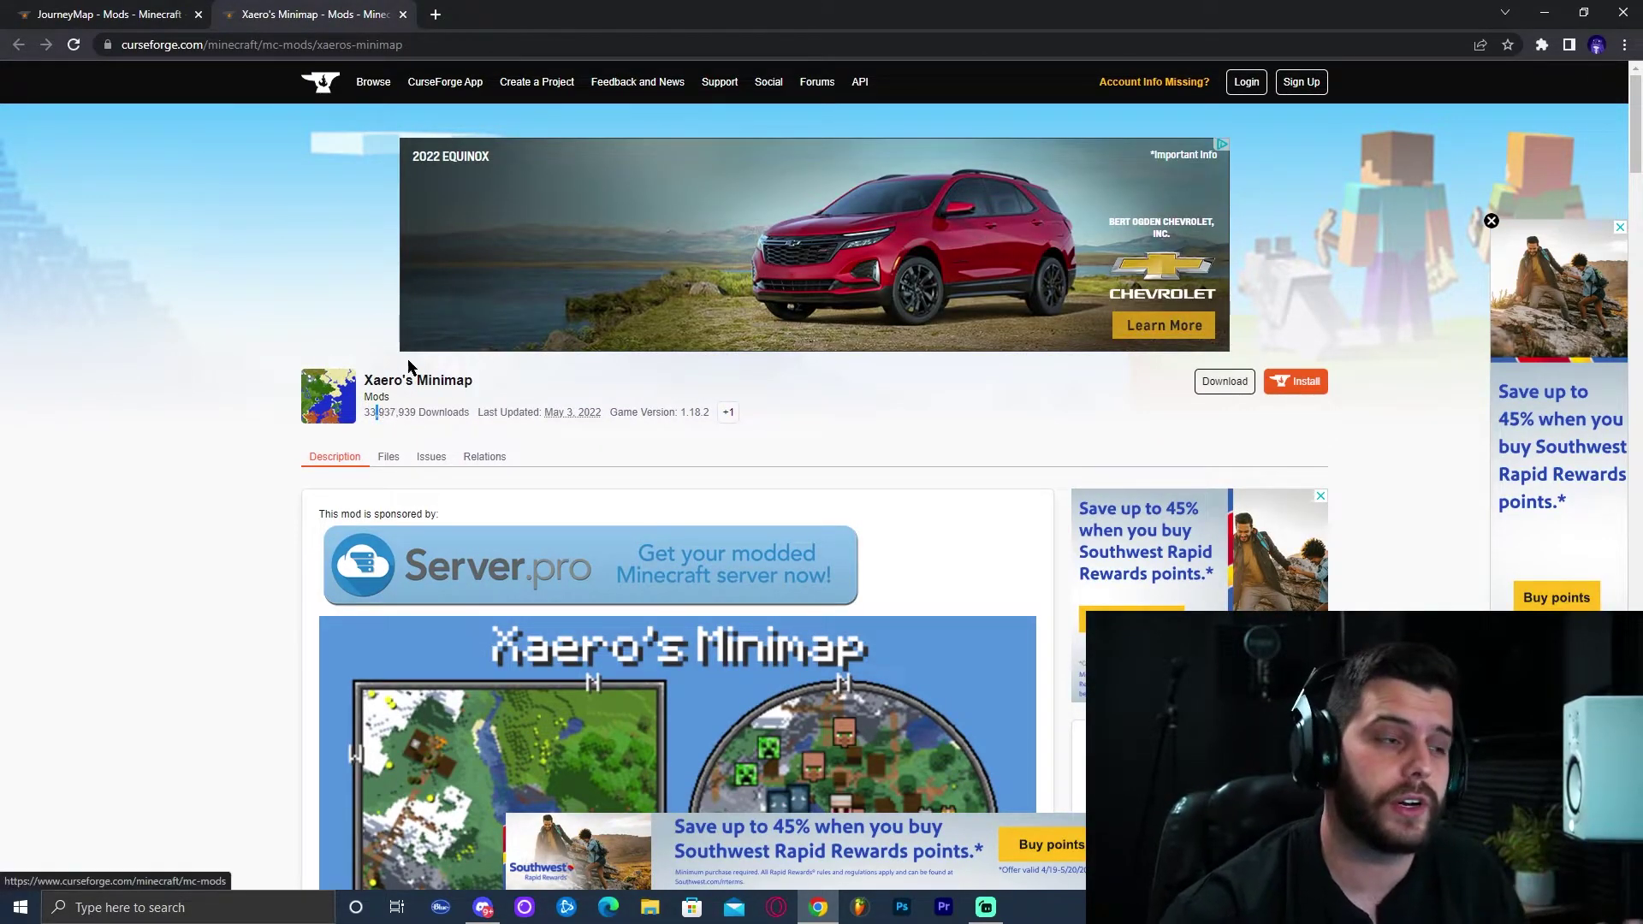
click(171, 12)
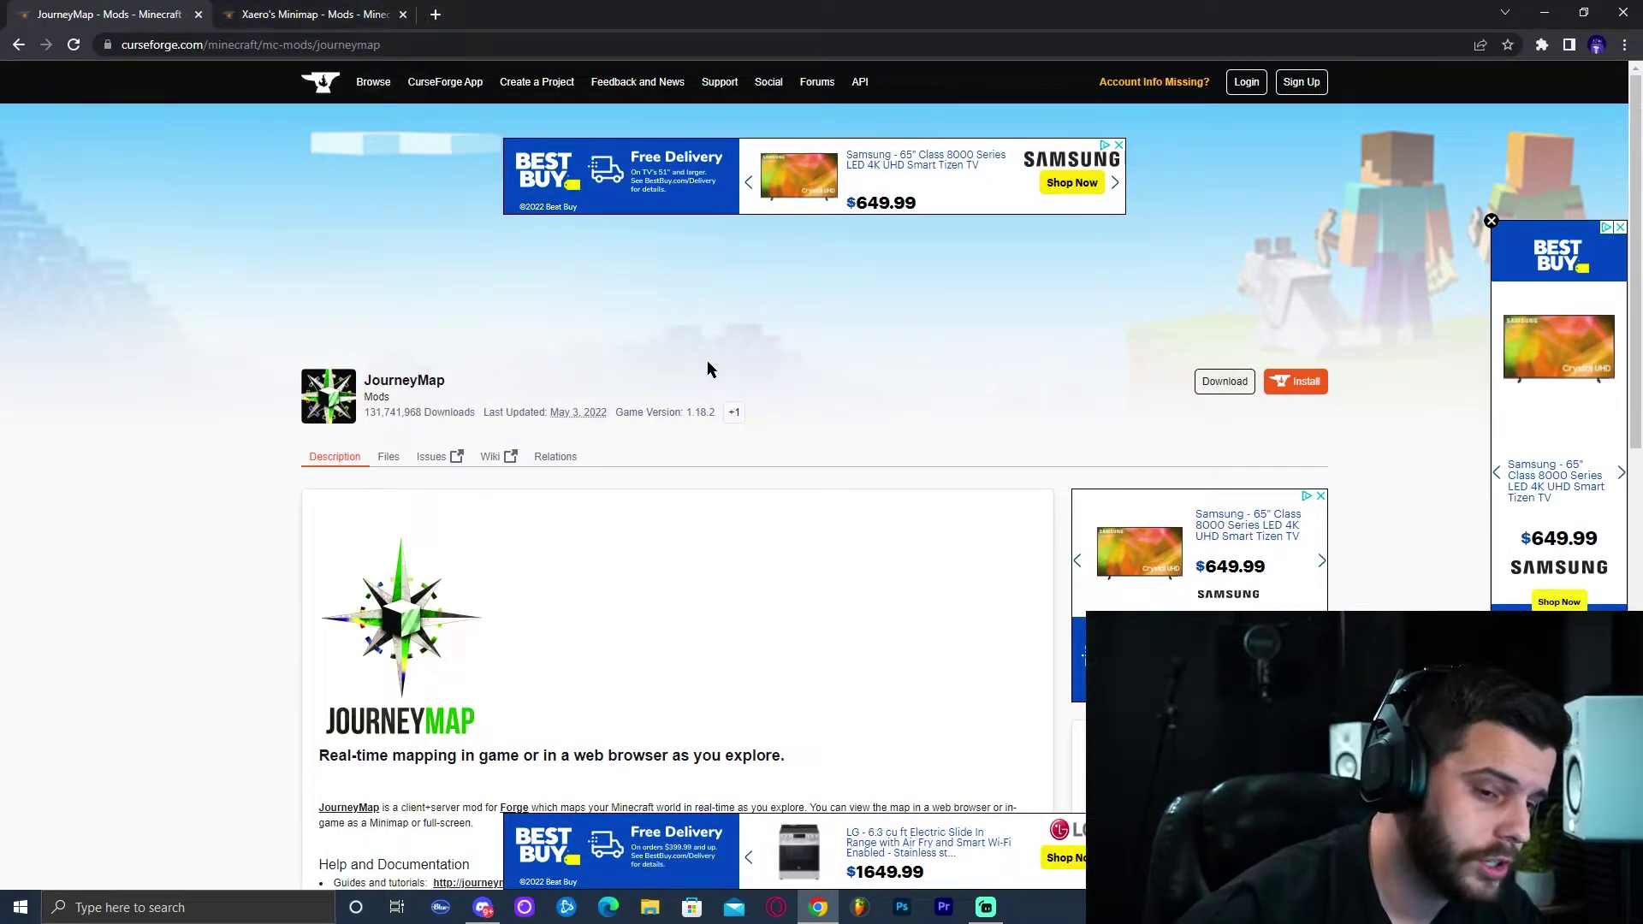
scroll(912, 325, down, 2)
scroll(936, 398, up, 2)
scroll(939, 407, down, 8)
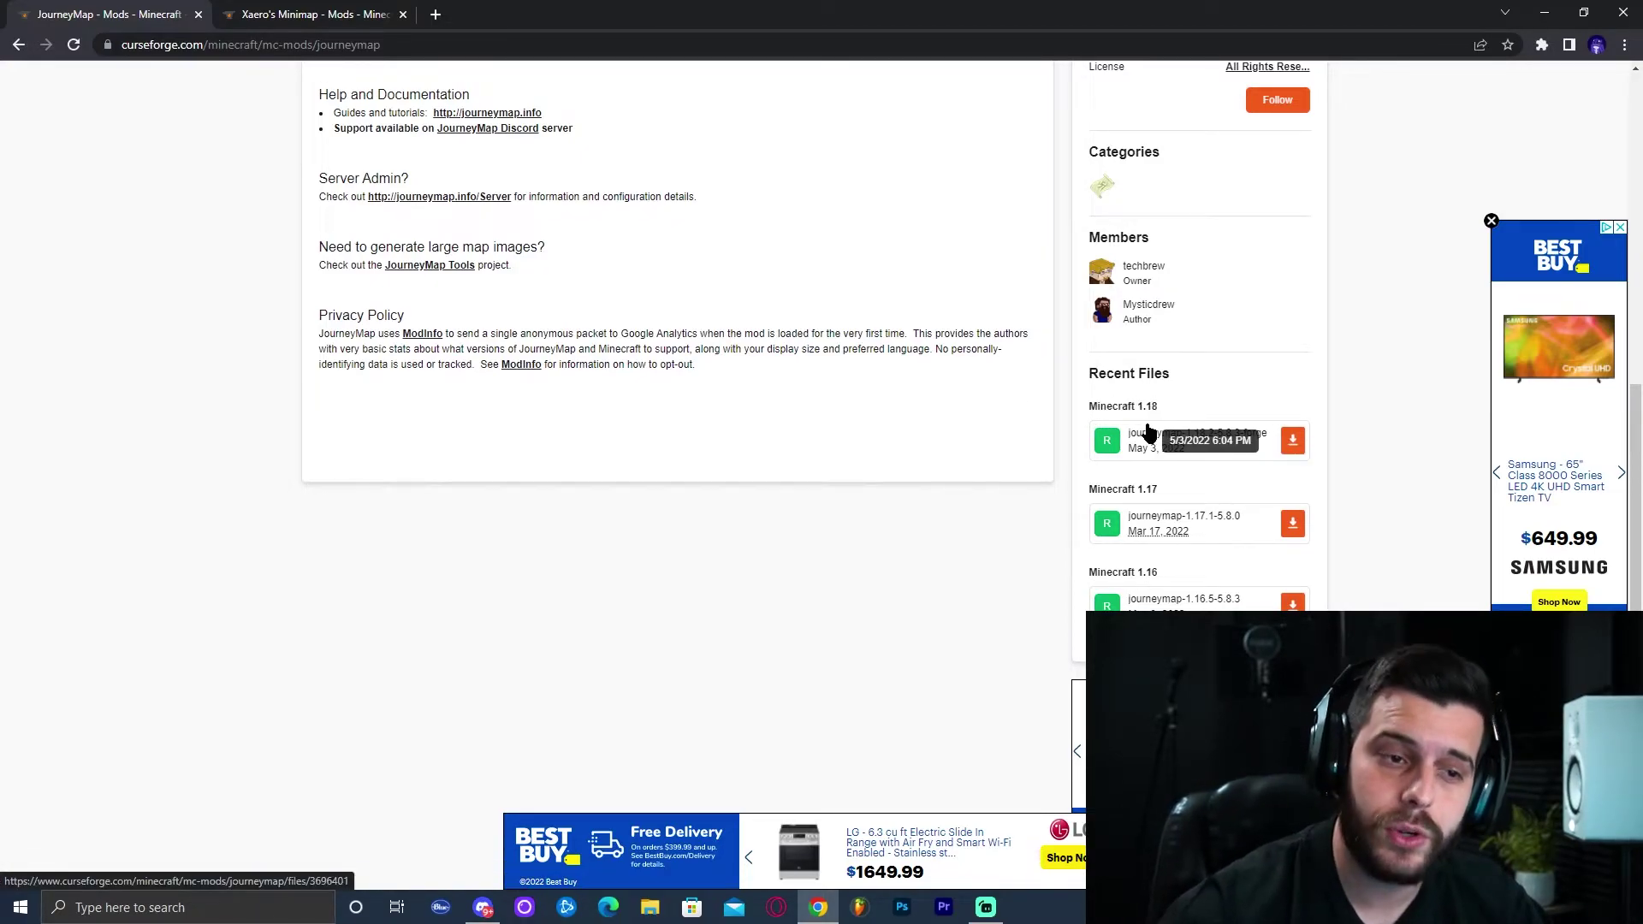
scroll(643, 421, up, 3)
scroll(644, 428, up, 6)
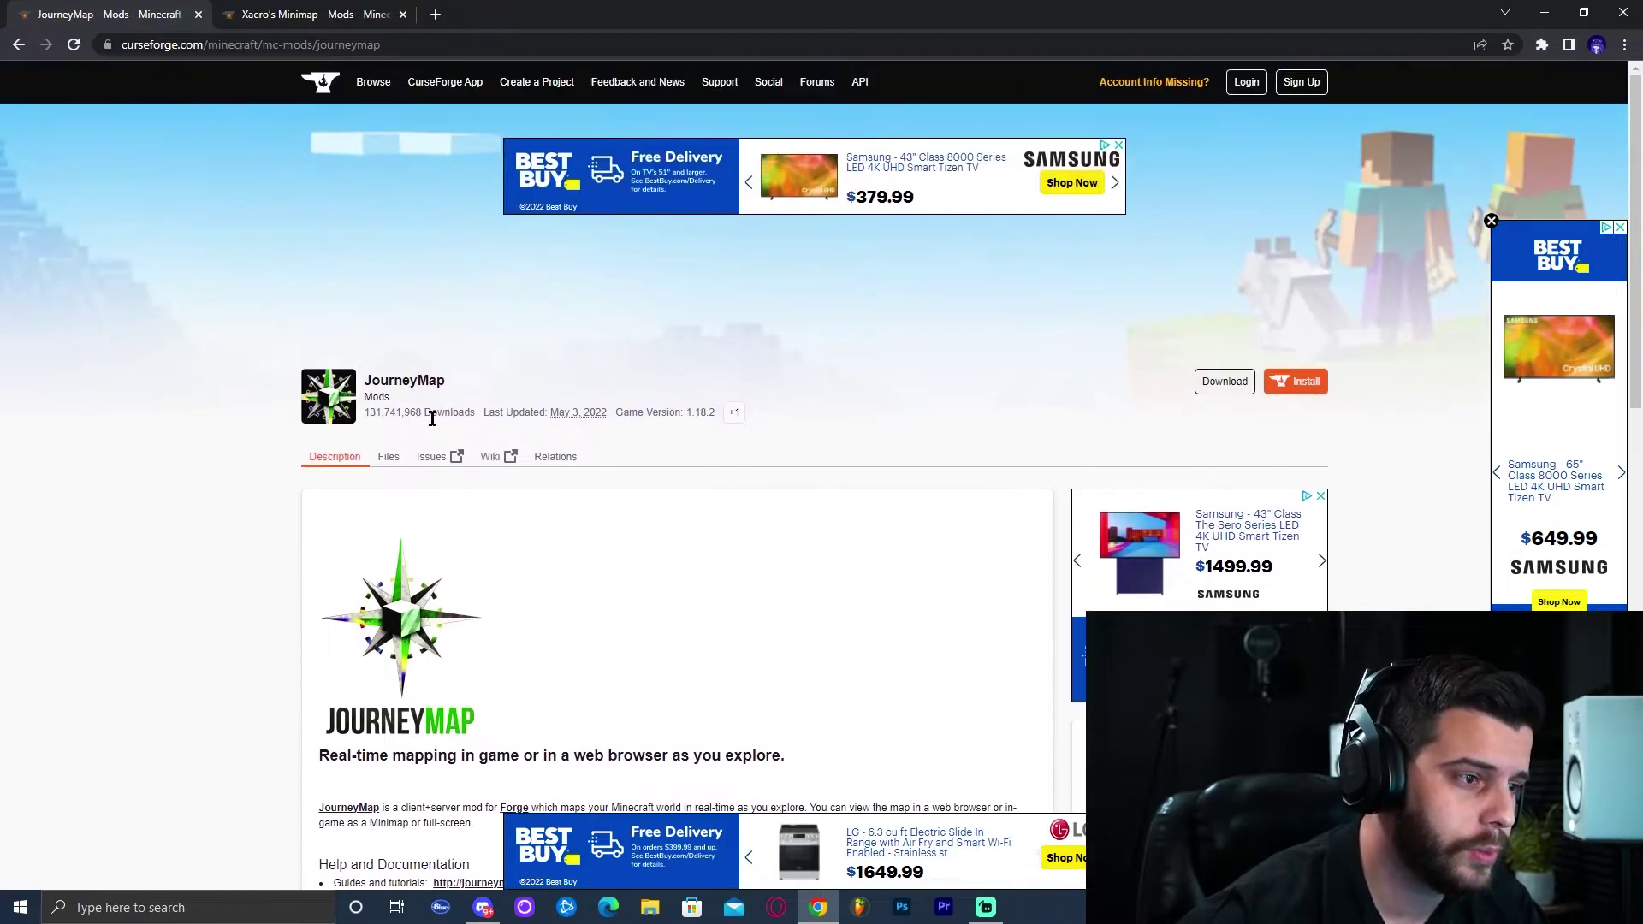
- Show JourneyMap's Files page with main file journeymap-1.18.2-5.8.3-forge and recent files
click(390, 457)
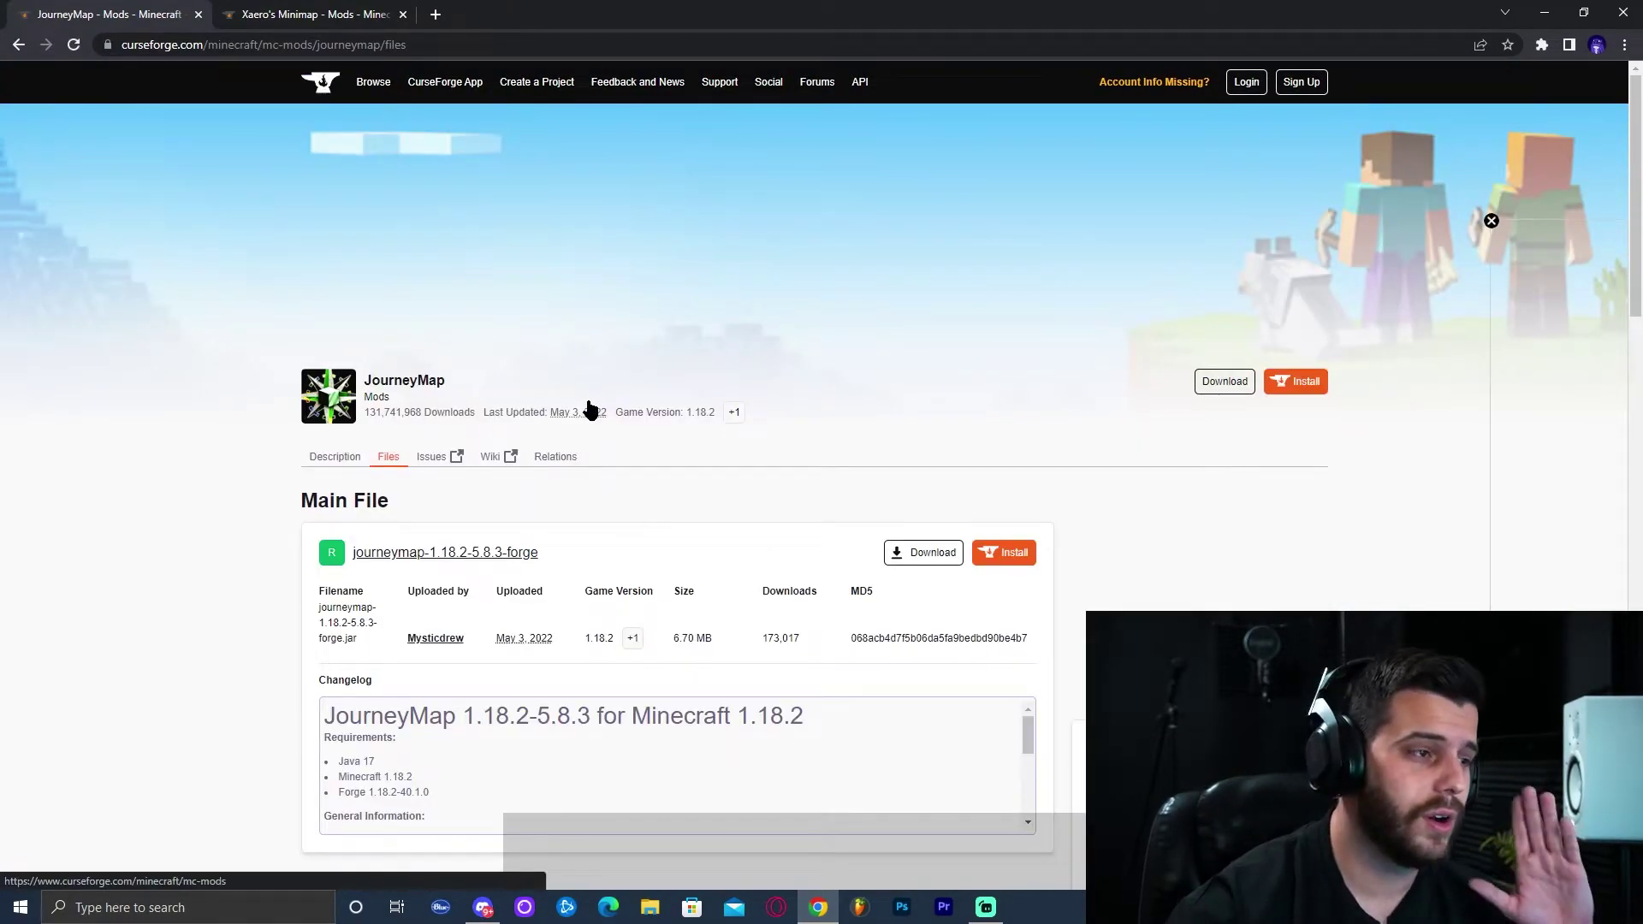
scroll(684, 488, down, 4)
scroll(847, 424, down, 2)
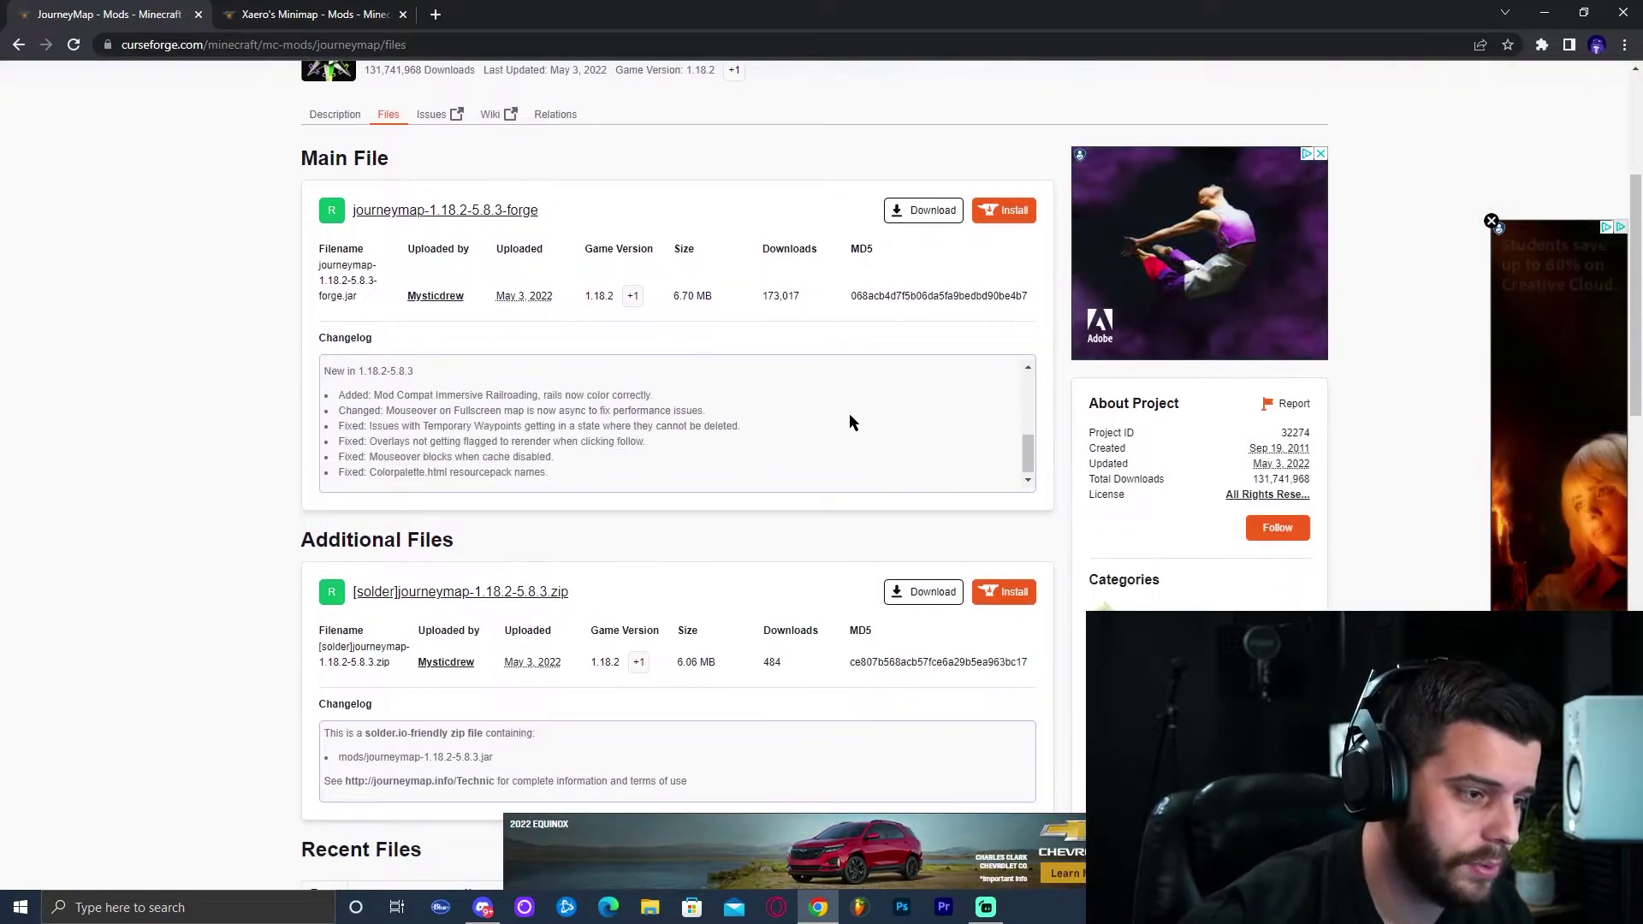
scroll(856, 454, down, 8)
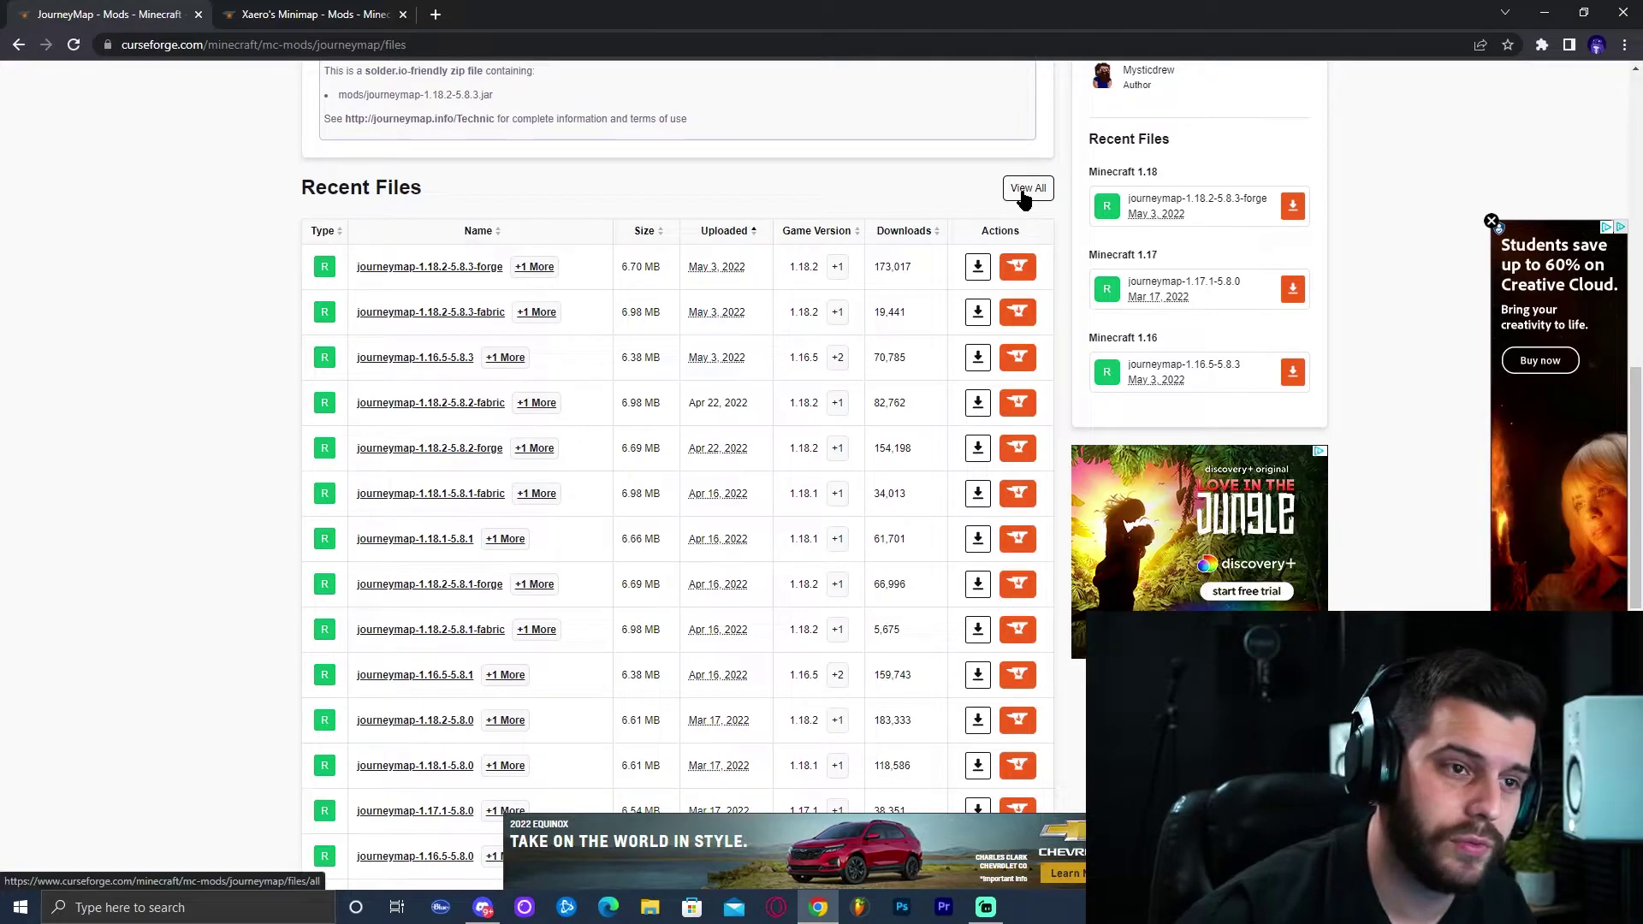
- List all JourneyMap files filtered to game version 1.18.2
click(1031, 190)
scroll(950, 295, down, 8)
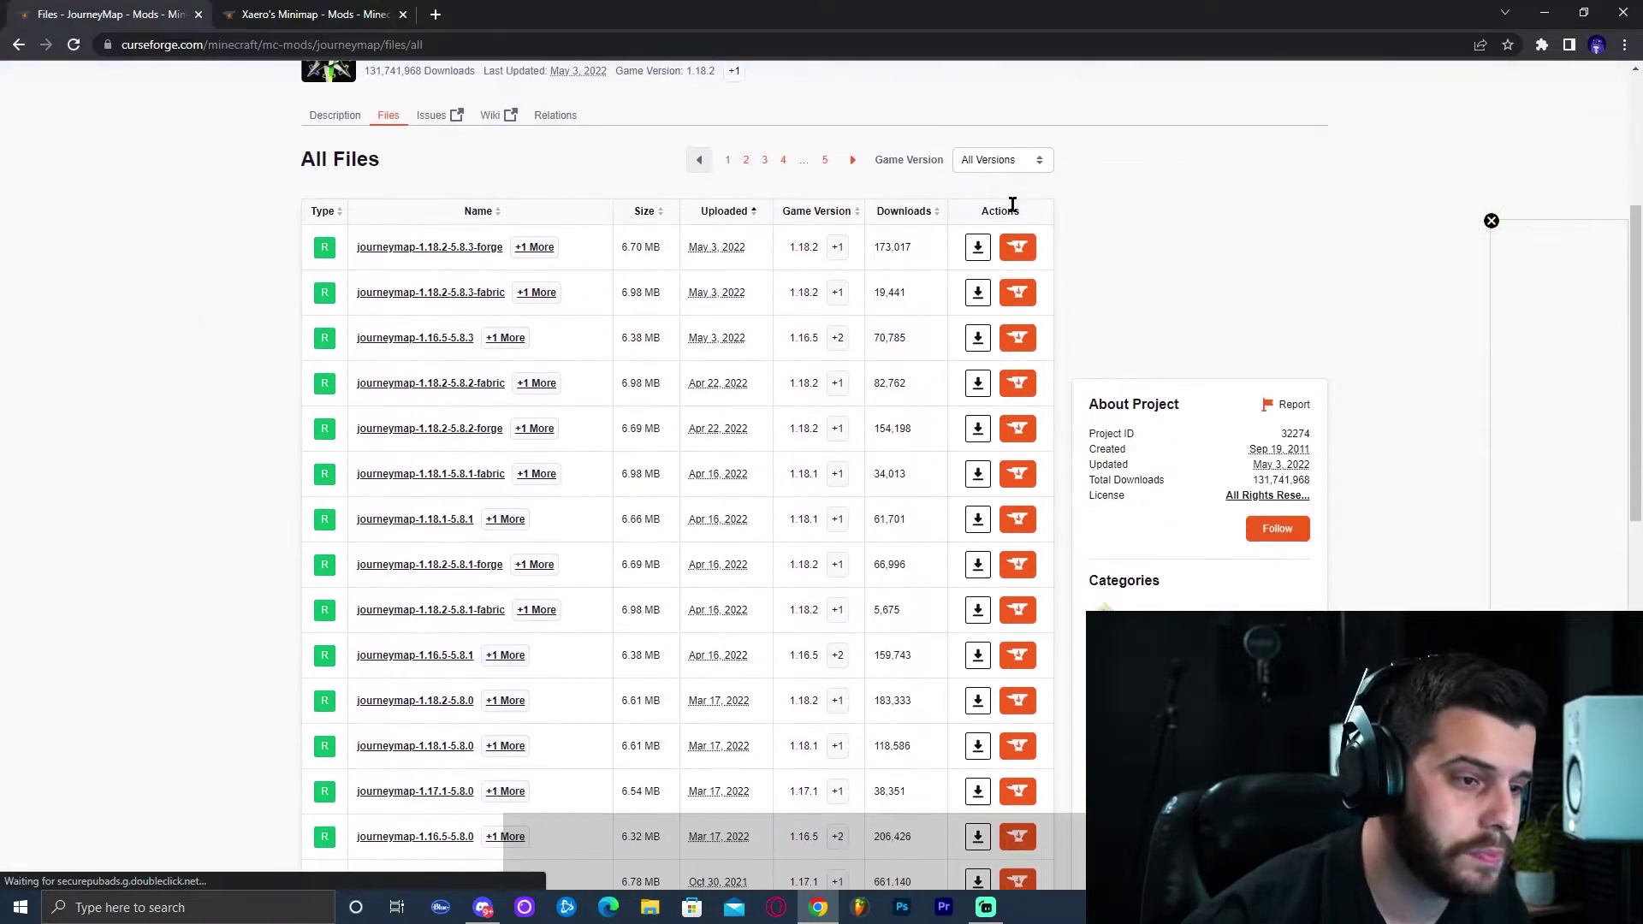
scroll(933, 291, up, 8)
click(1001, 502)
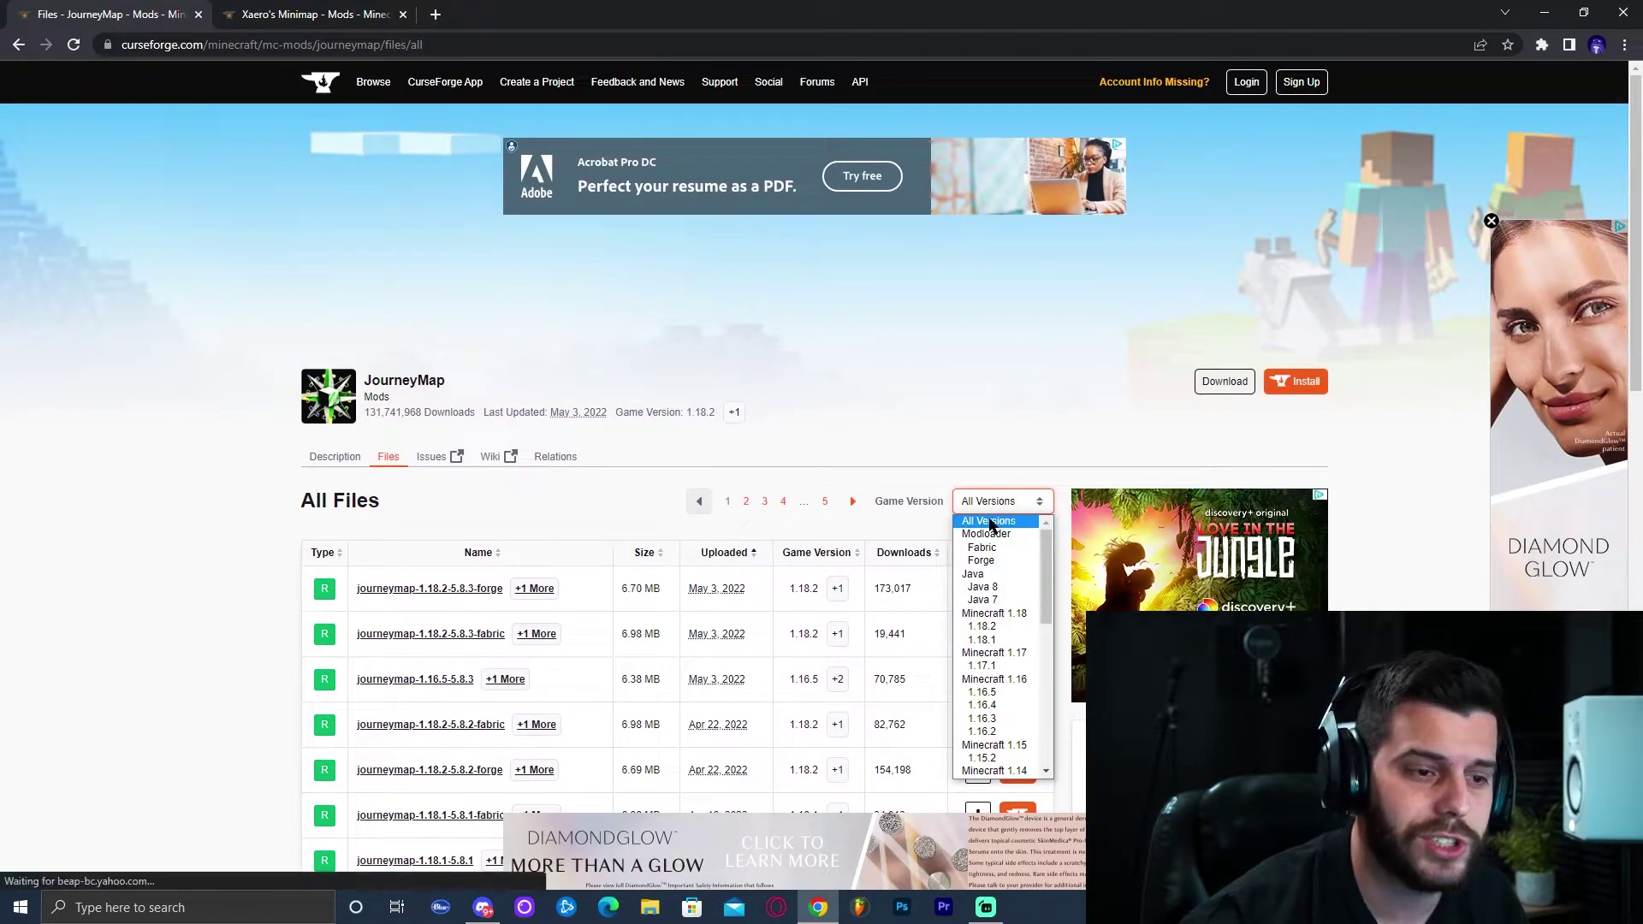
click(995, 630)
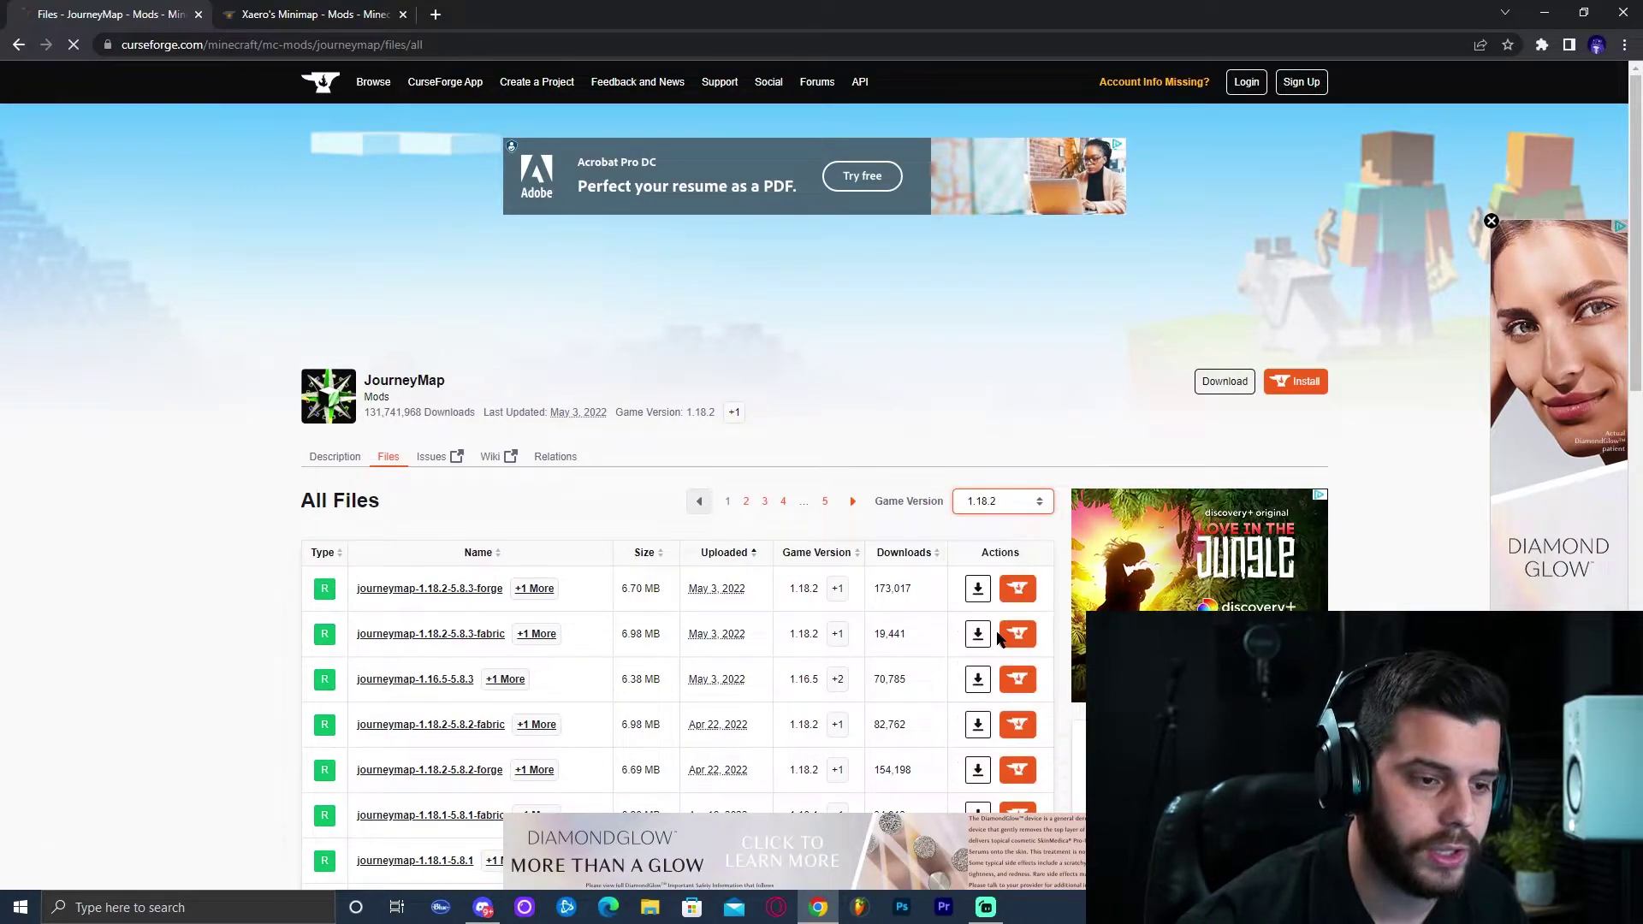
scroll(800, 462, down, 5)
scroll(825, 428, up, 3)
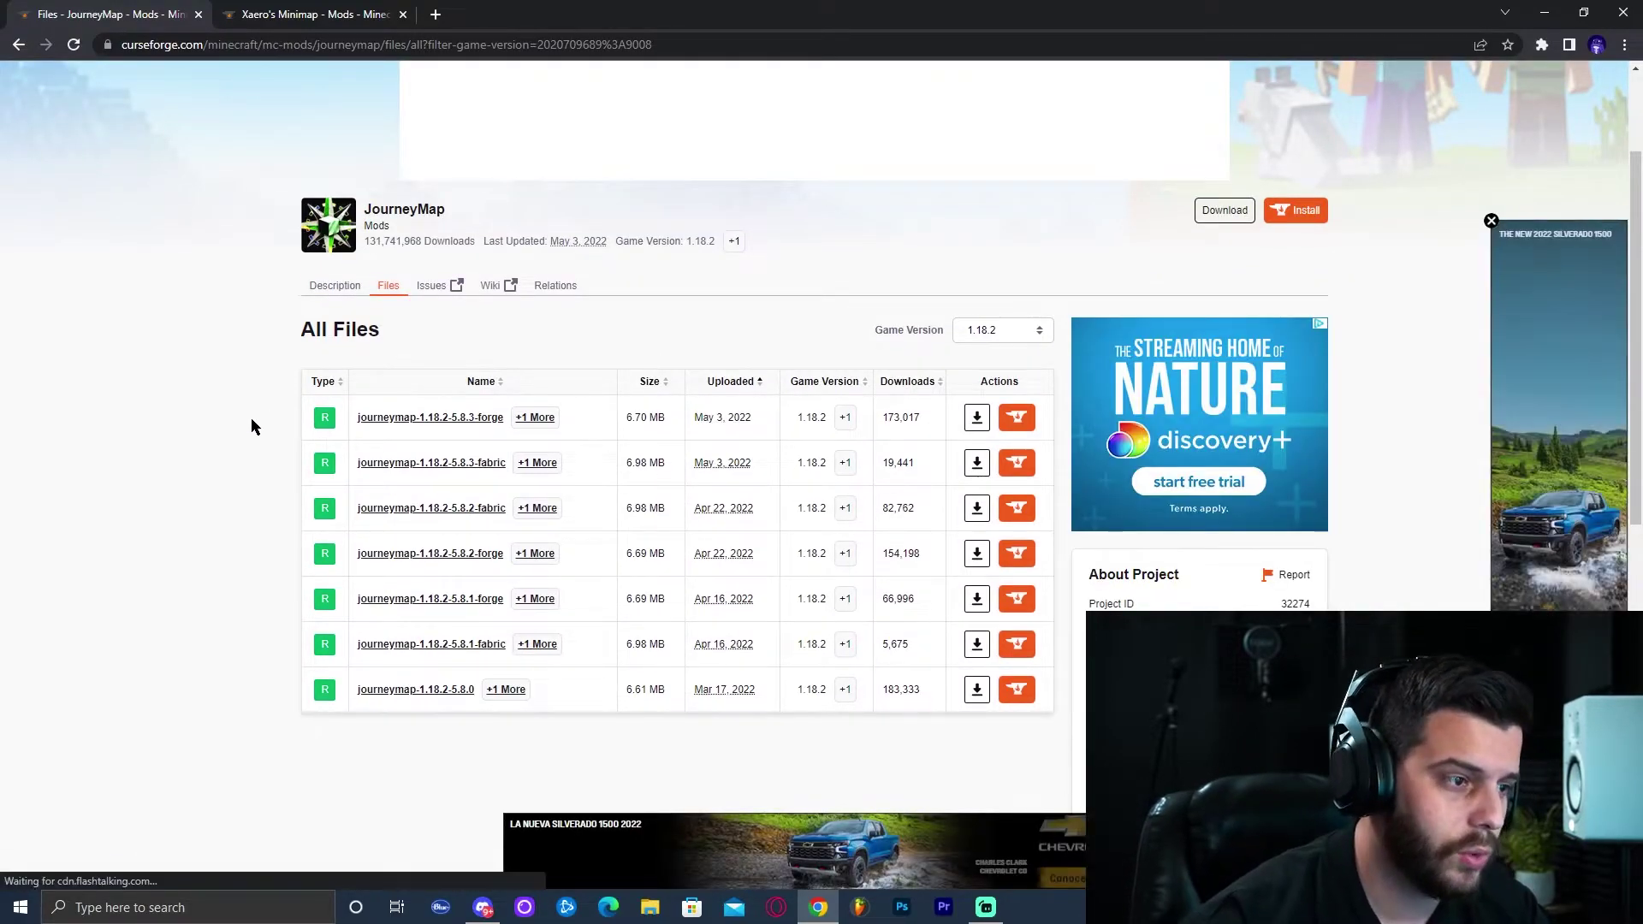
- Download journeymap-1.18.2-5.8.3-forge, then move to the Xaero's Minimap page
drag(250, 417, 747, 421)
click(936, 426)
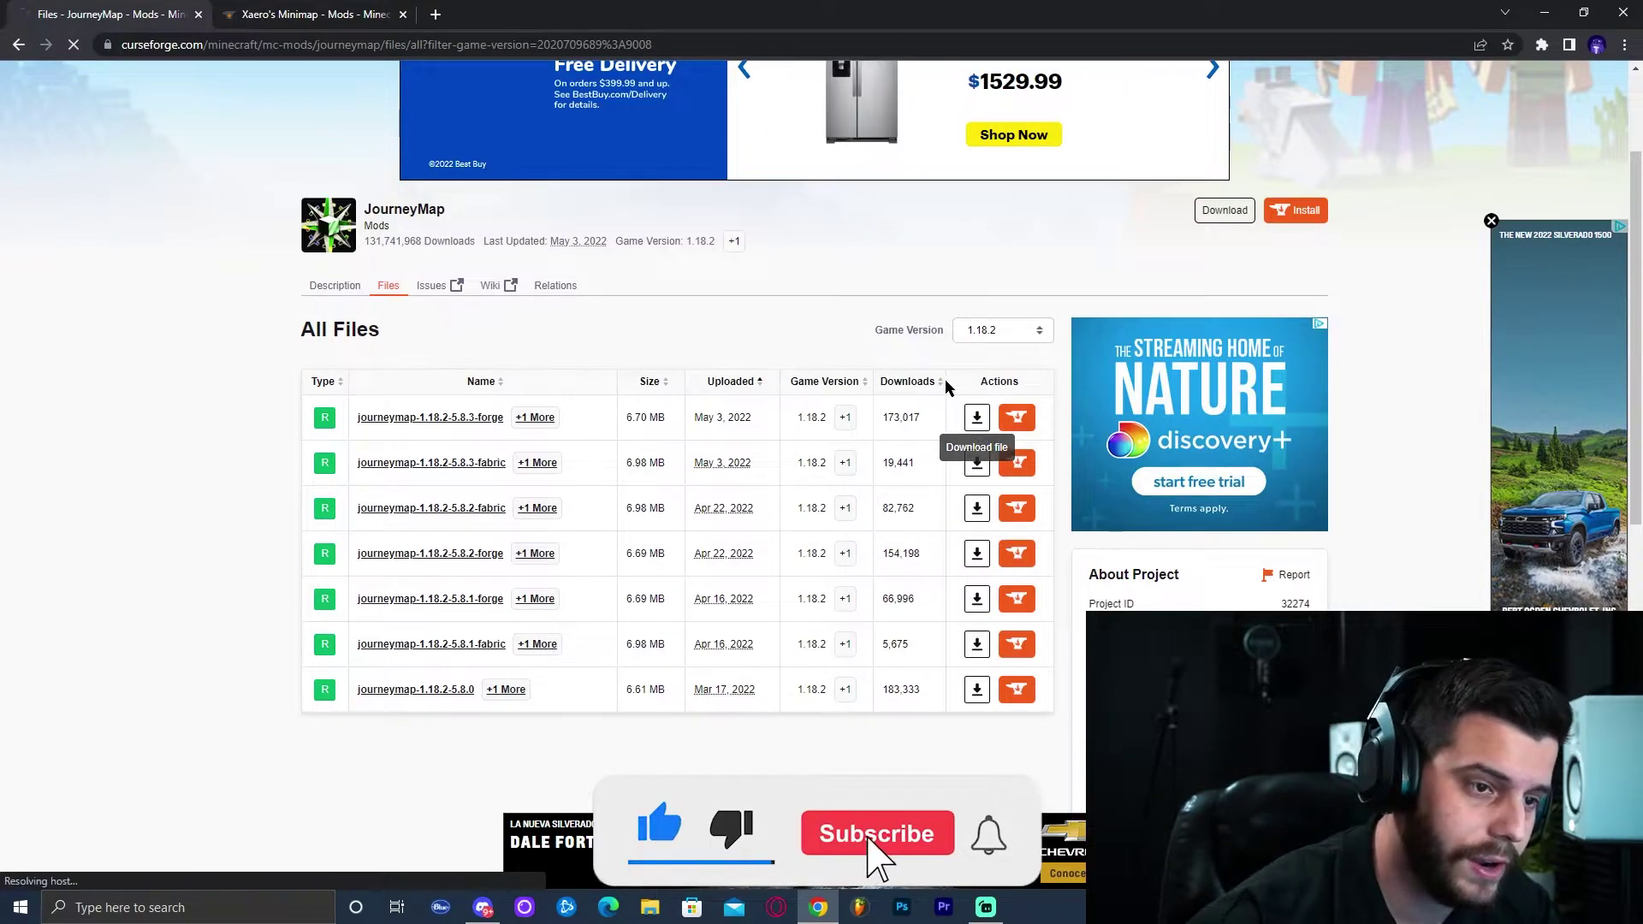
click(977, 420)
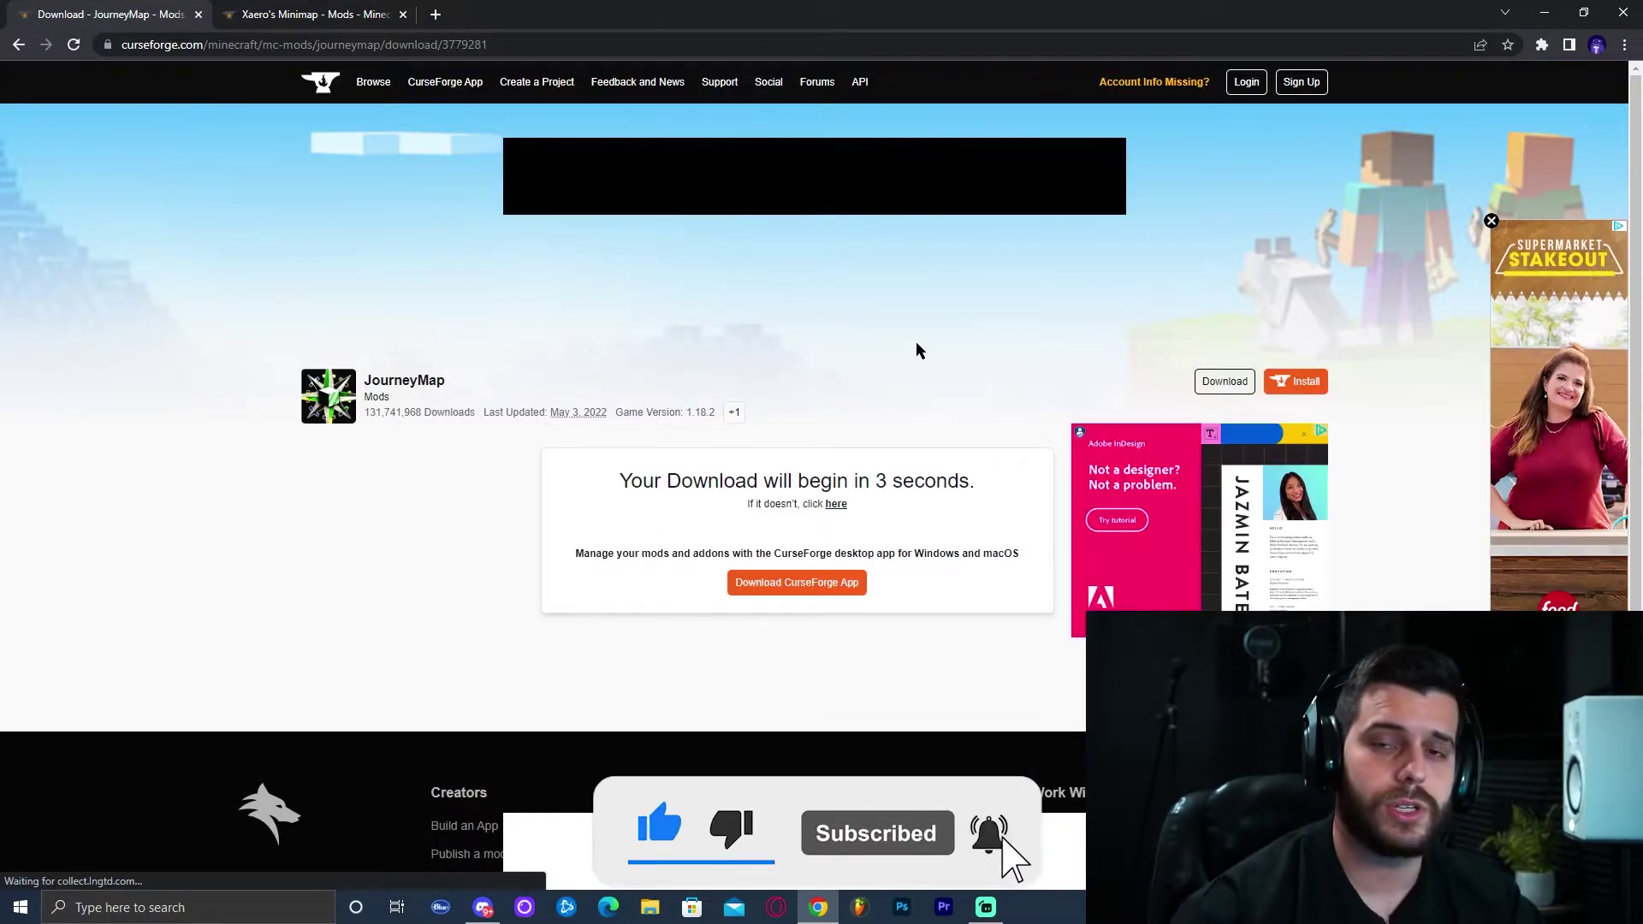
click(330, 11)
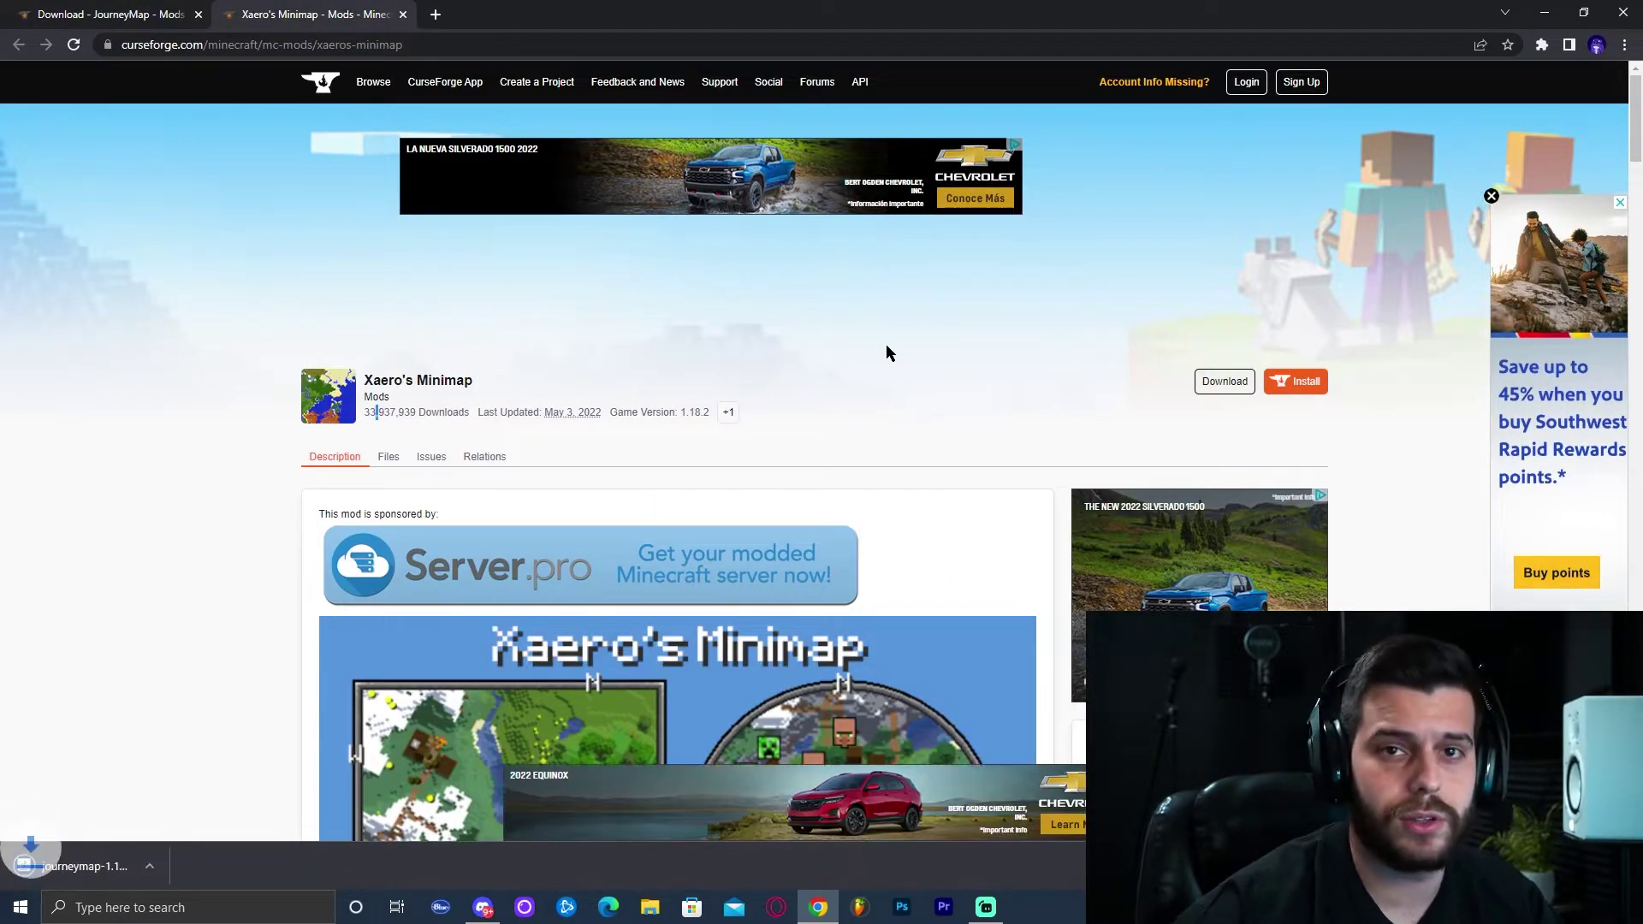
scroll(890, 368, down, 5)
scroll(902, 380, down, 4)
- Download the newest Xaero's Minimap file and place both mod jars on the desktop
click(1163, 423)
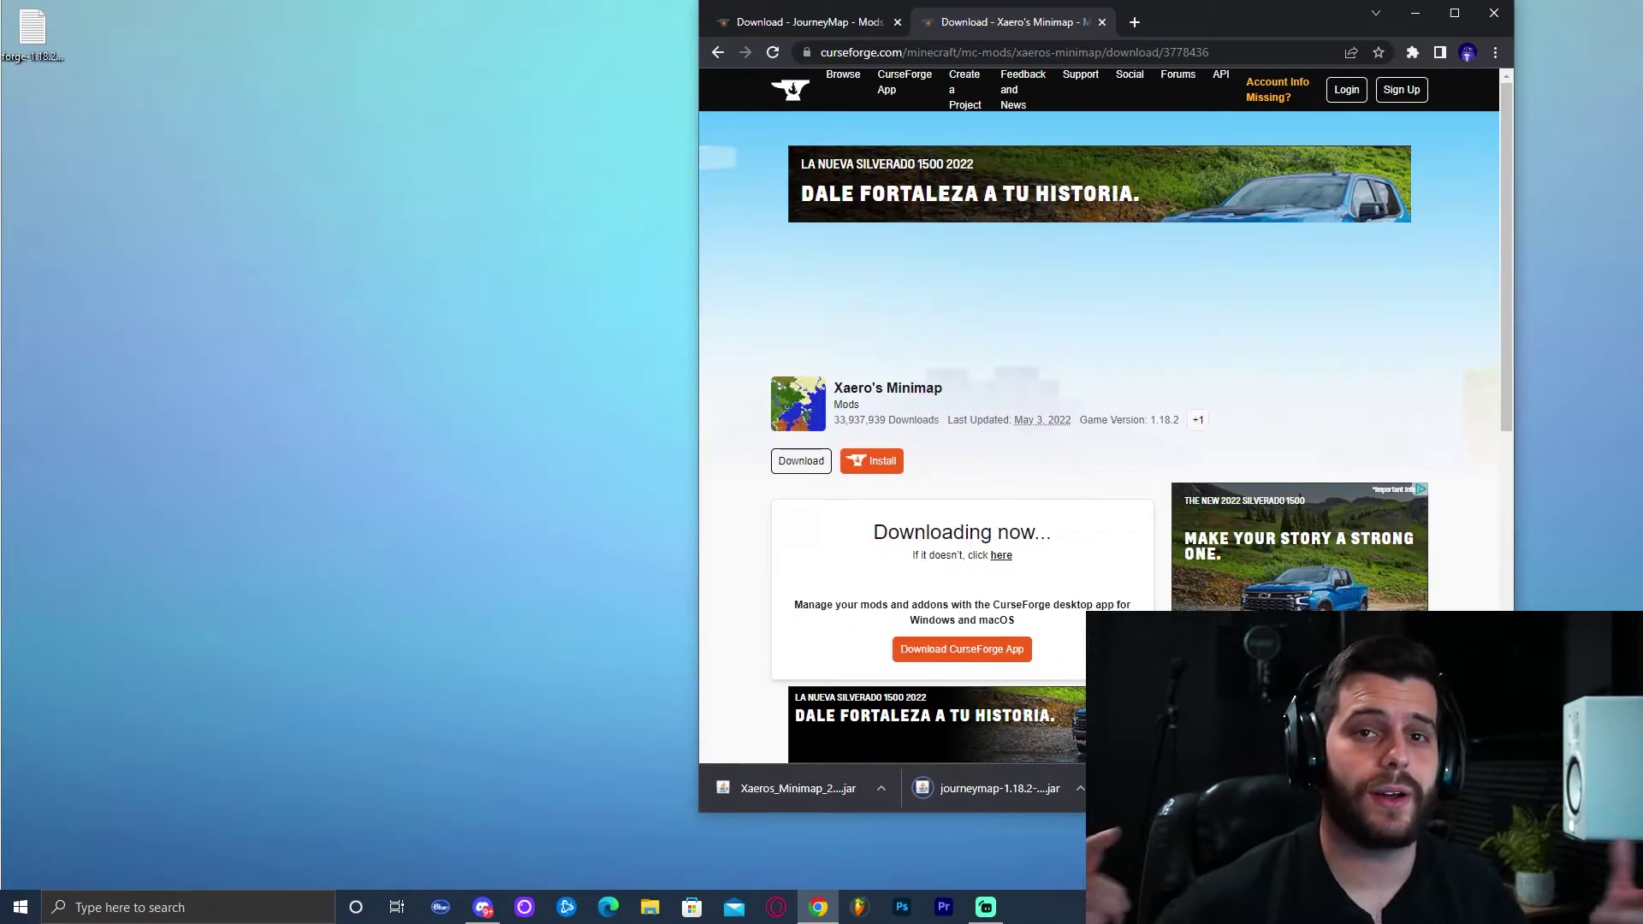
drag(993, 789, 428, 300)
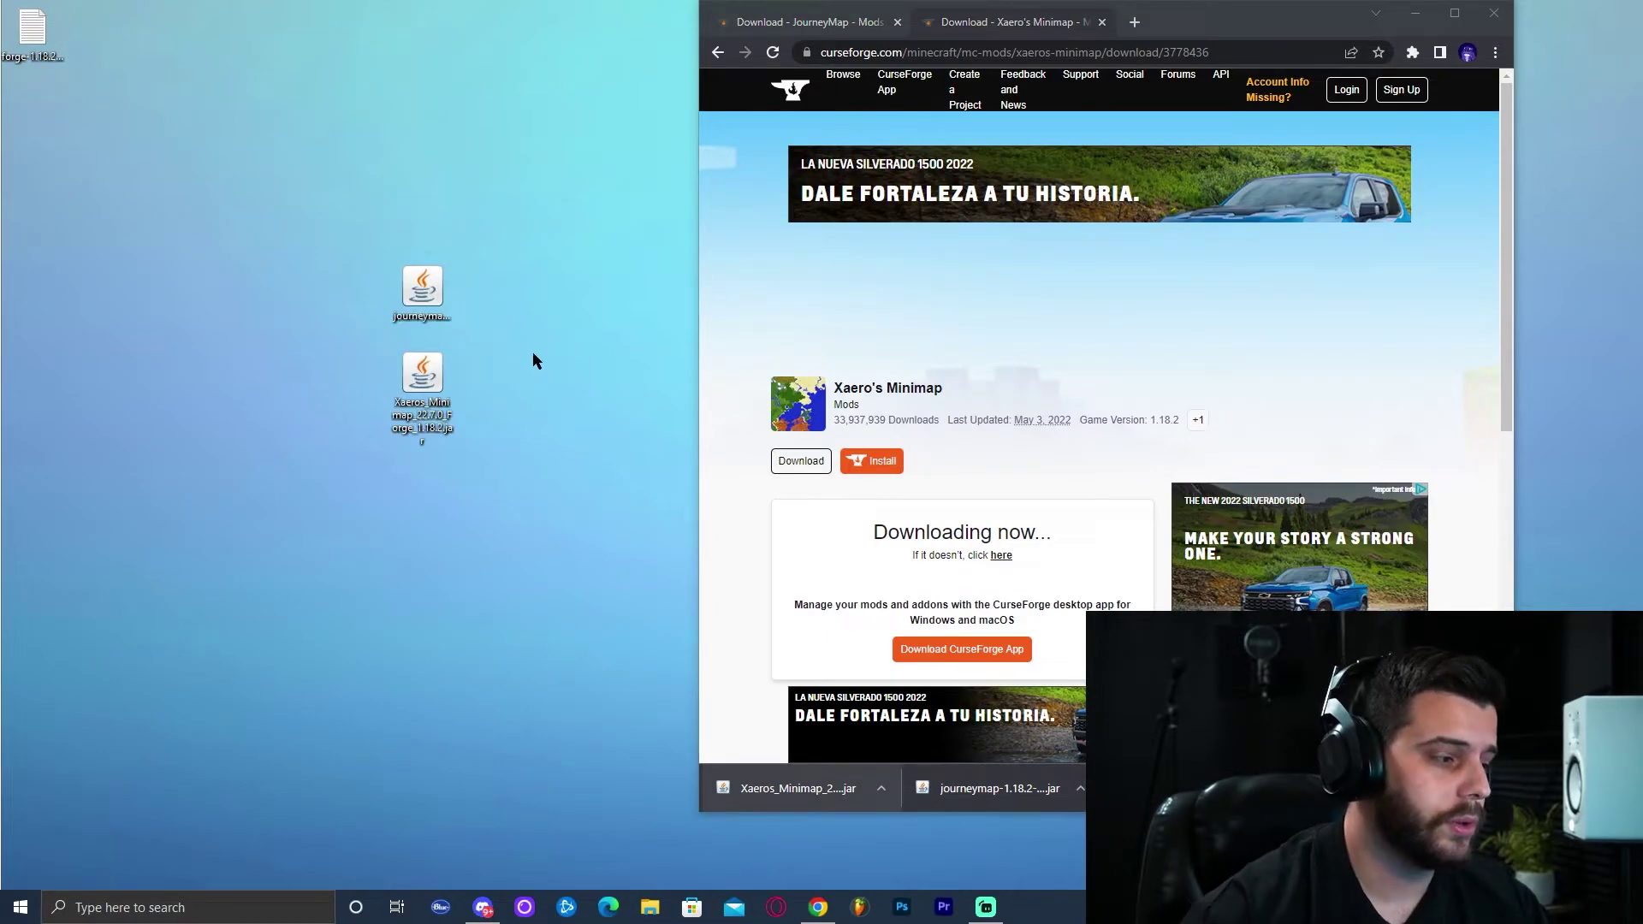
right_click(557, 339)
click(597, 389)
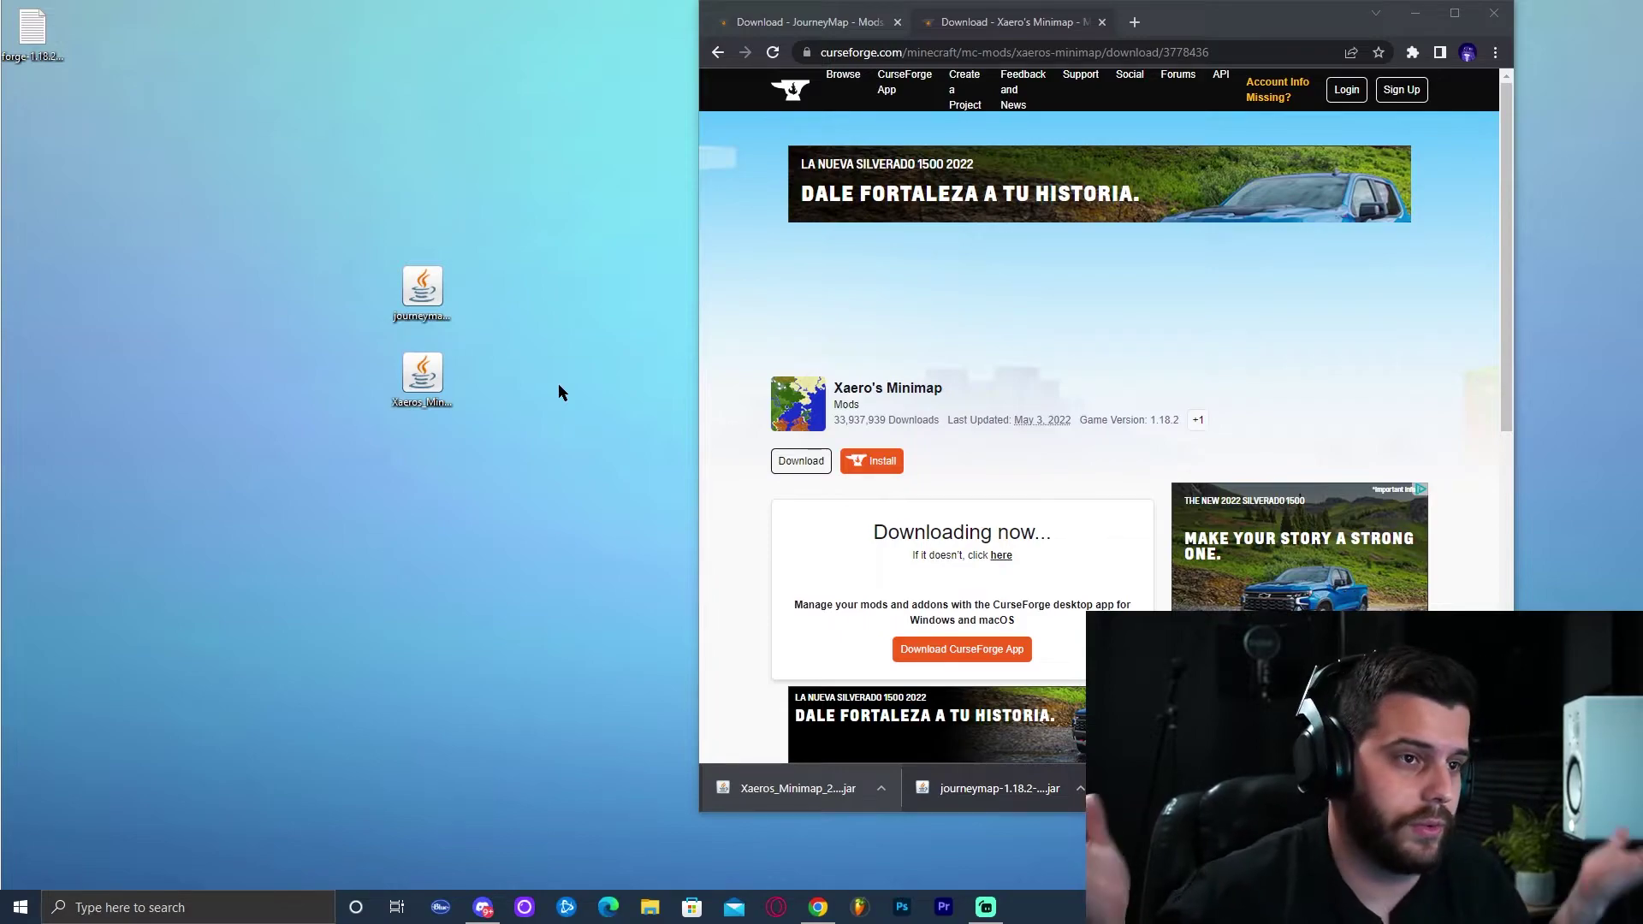
- Close Chrome and start the Minecraft Launcher
click(1496, 19)
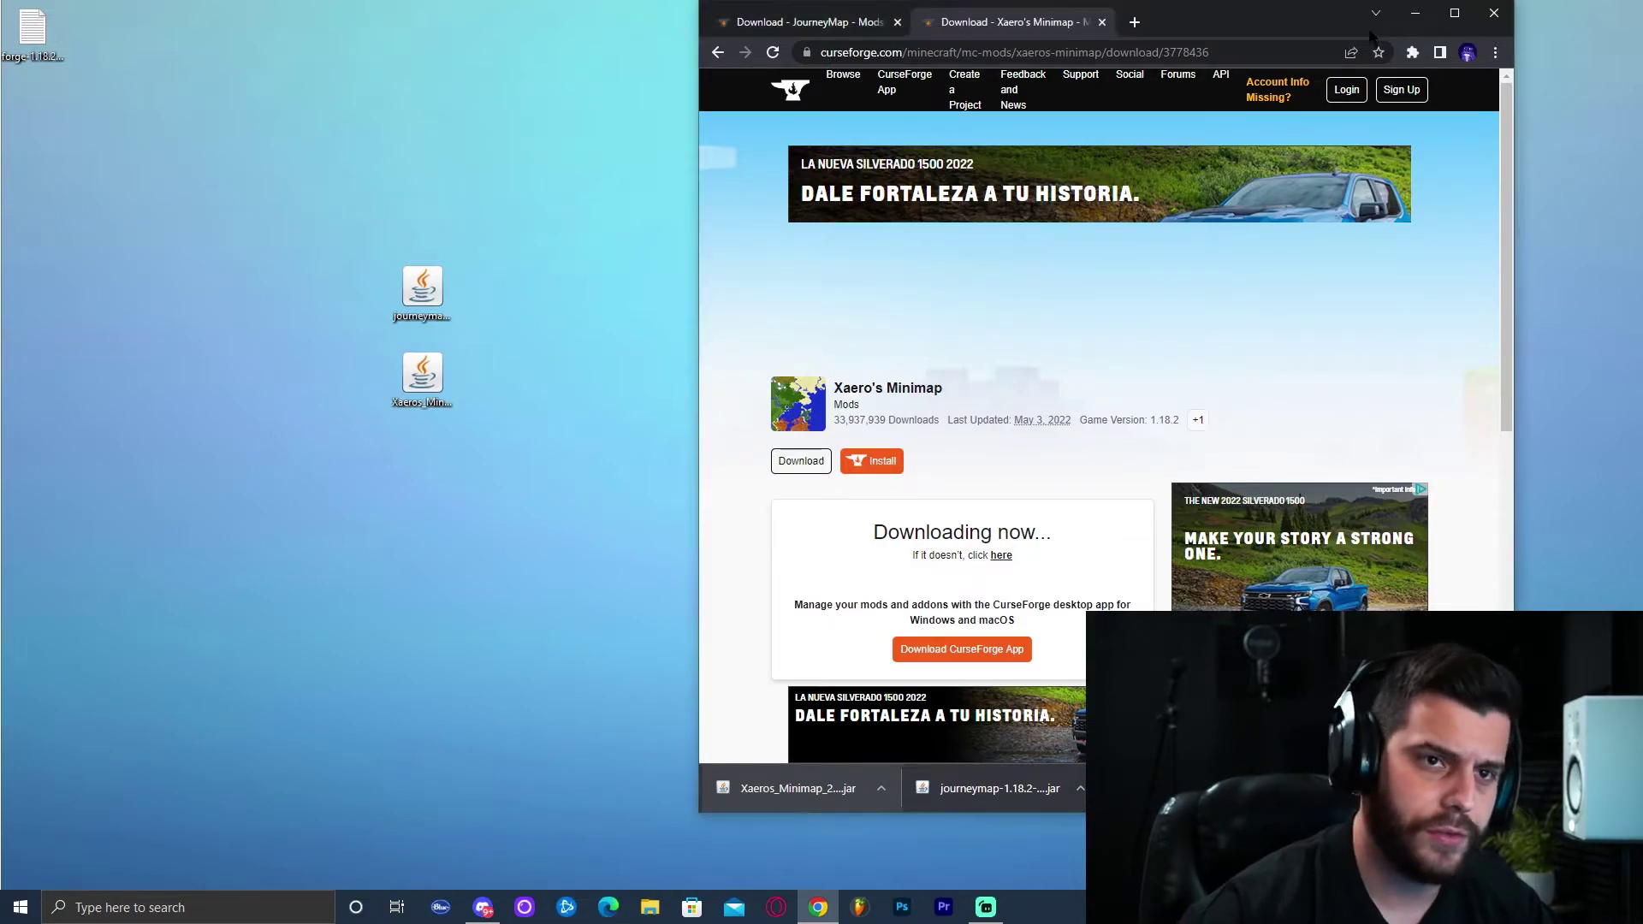
click(1494, 14)
click(171, 907)
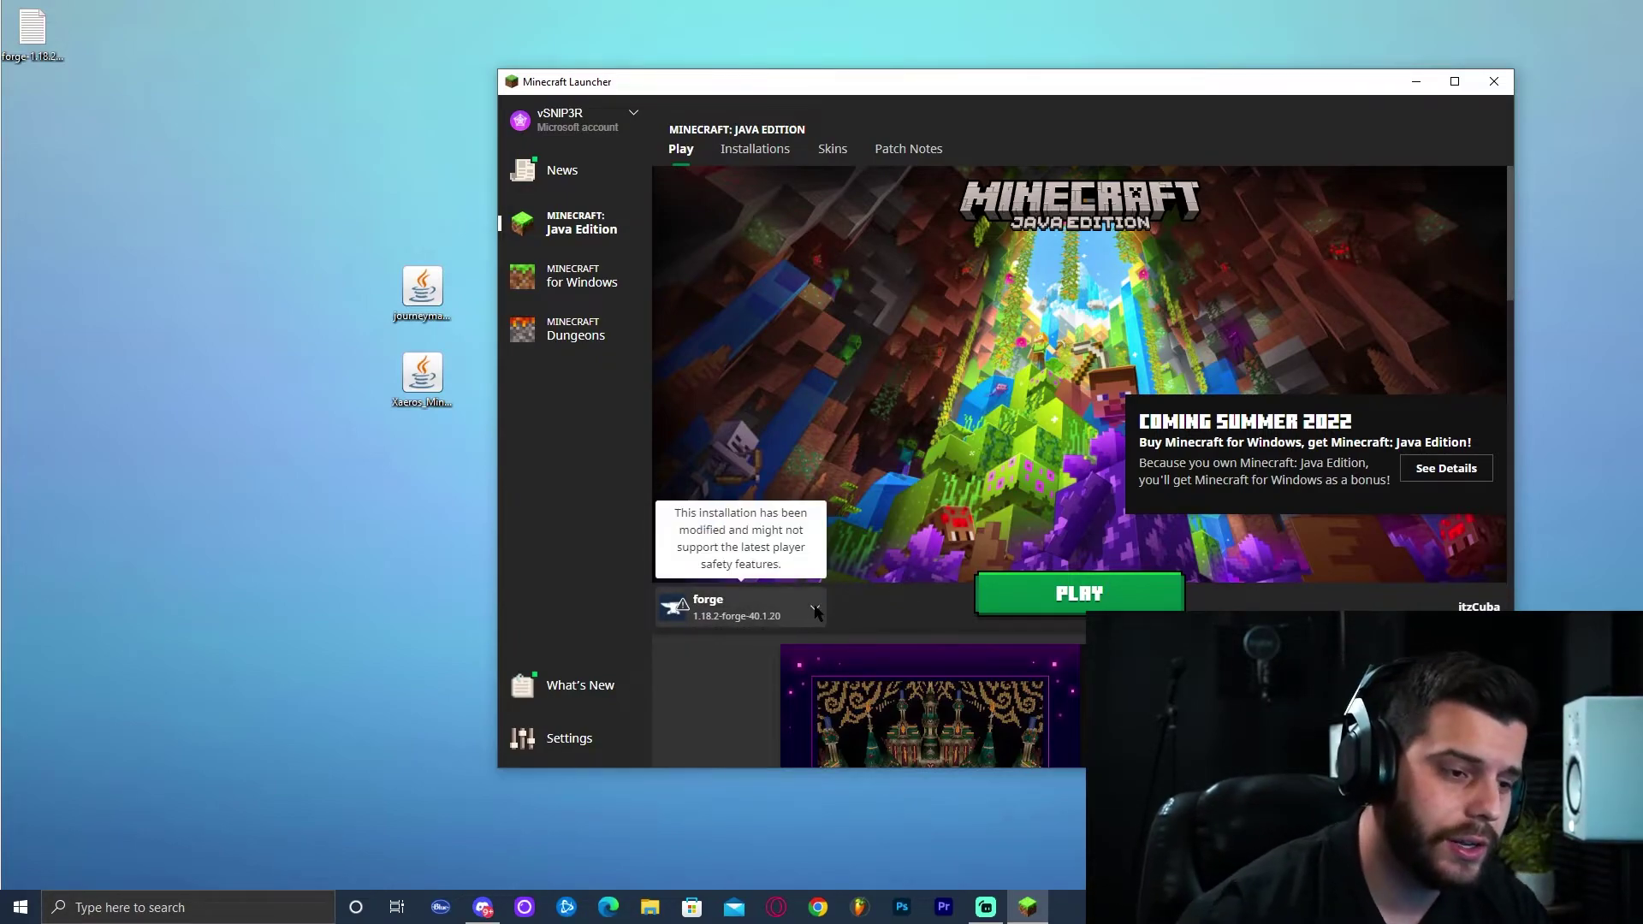
- List all installations with Modded shown, then begin a new installation
click(744, 606)
click(736, 441)
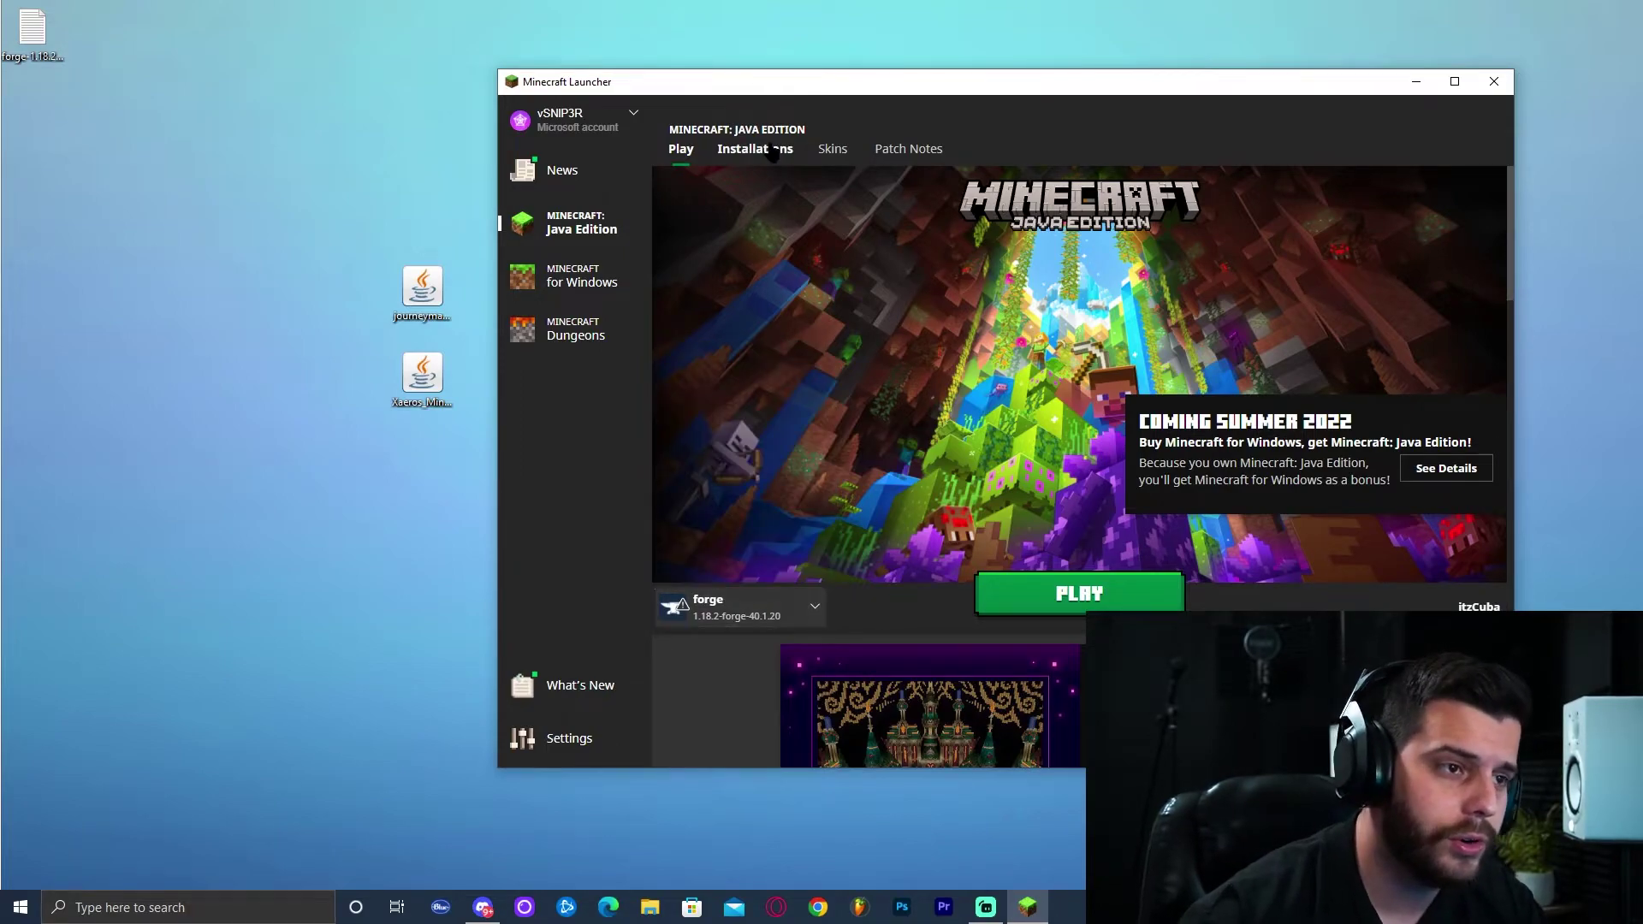
click(756, 147)
click(1362, 206)
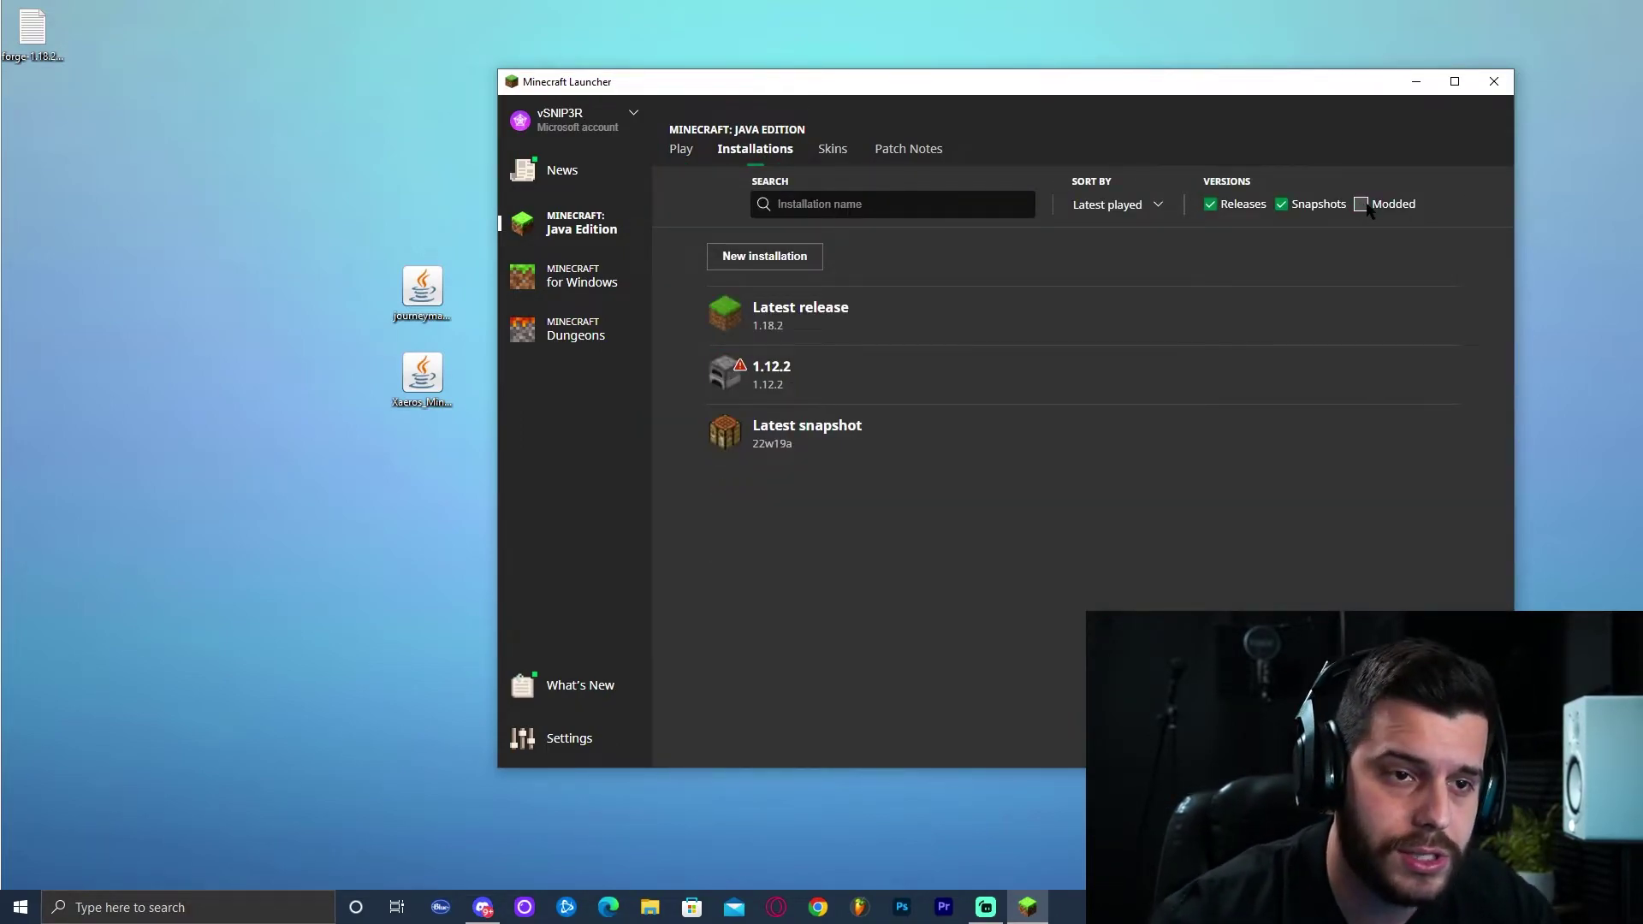
click(1362, 205)
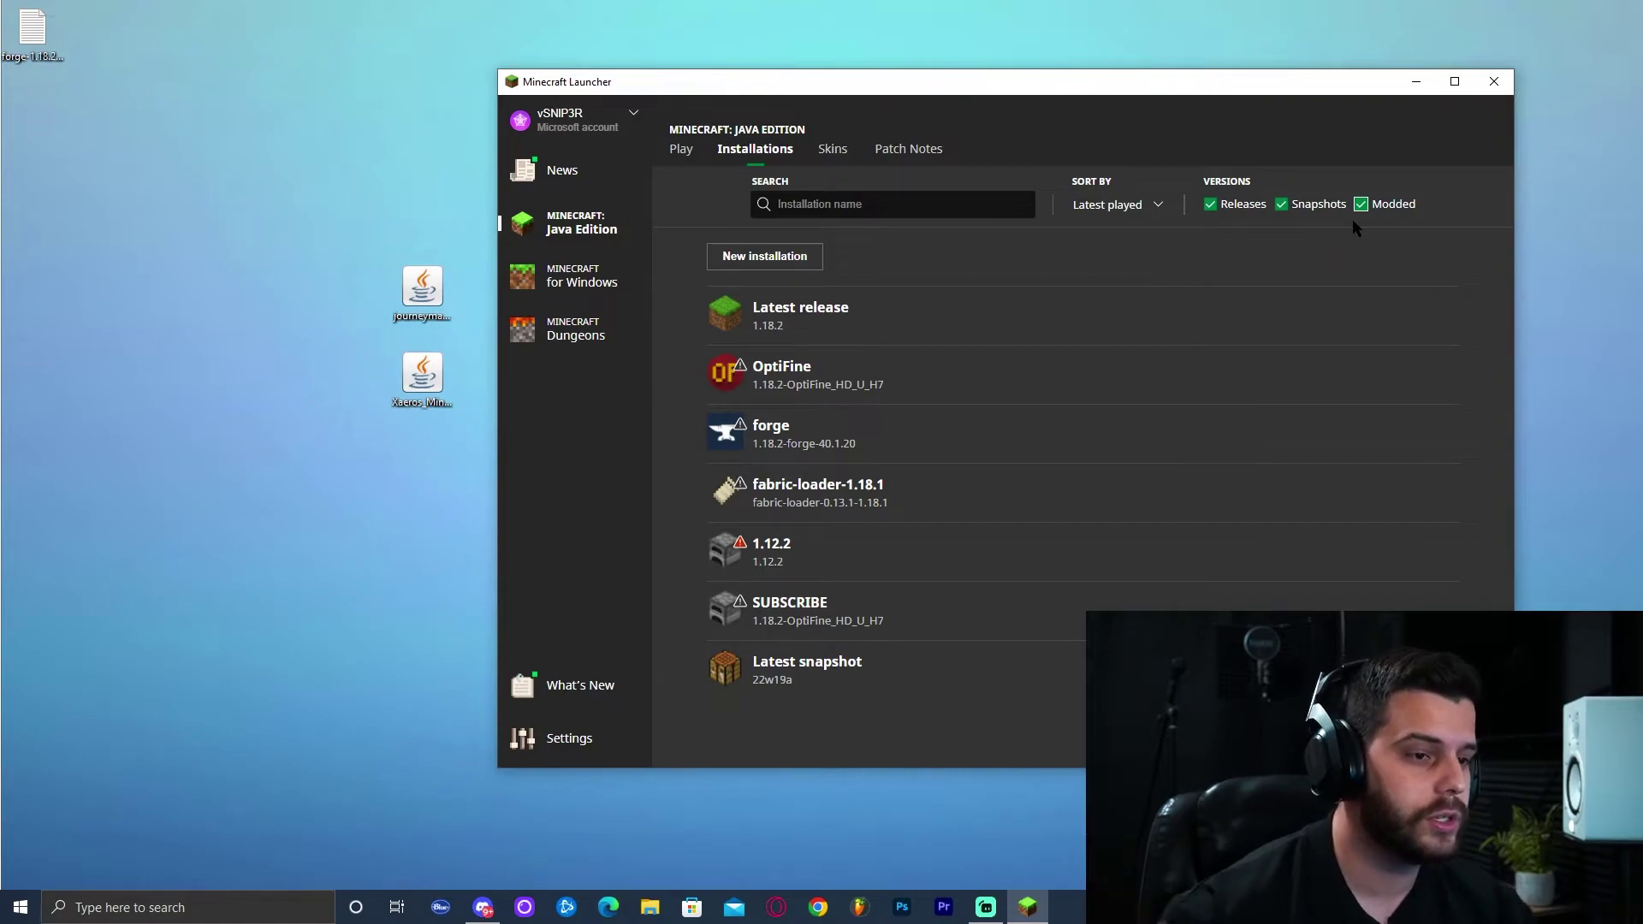
click(745, 259)
- Create installation 'map' on release 1.18.2-forge-40.1.20 and return to the Play page
click(981, 332)
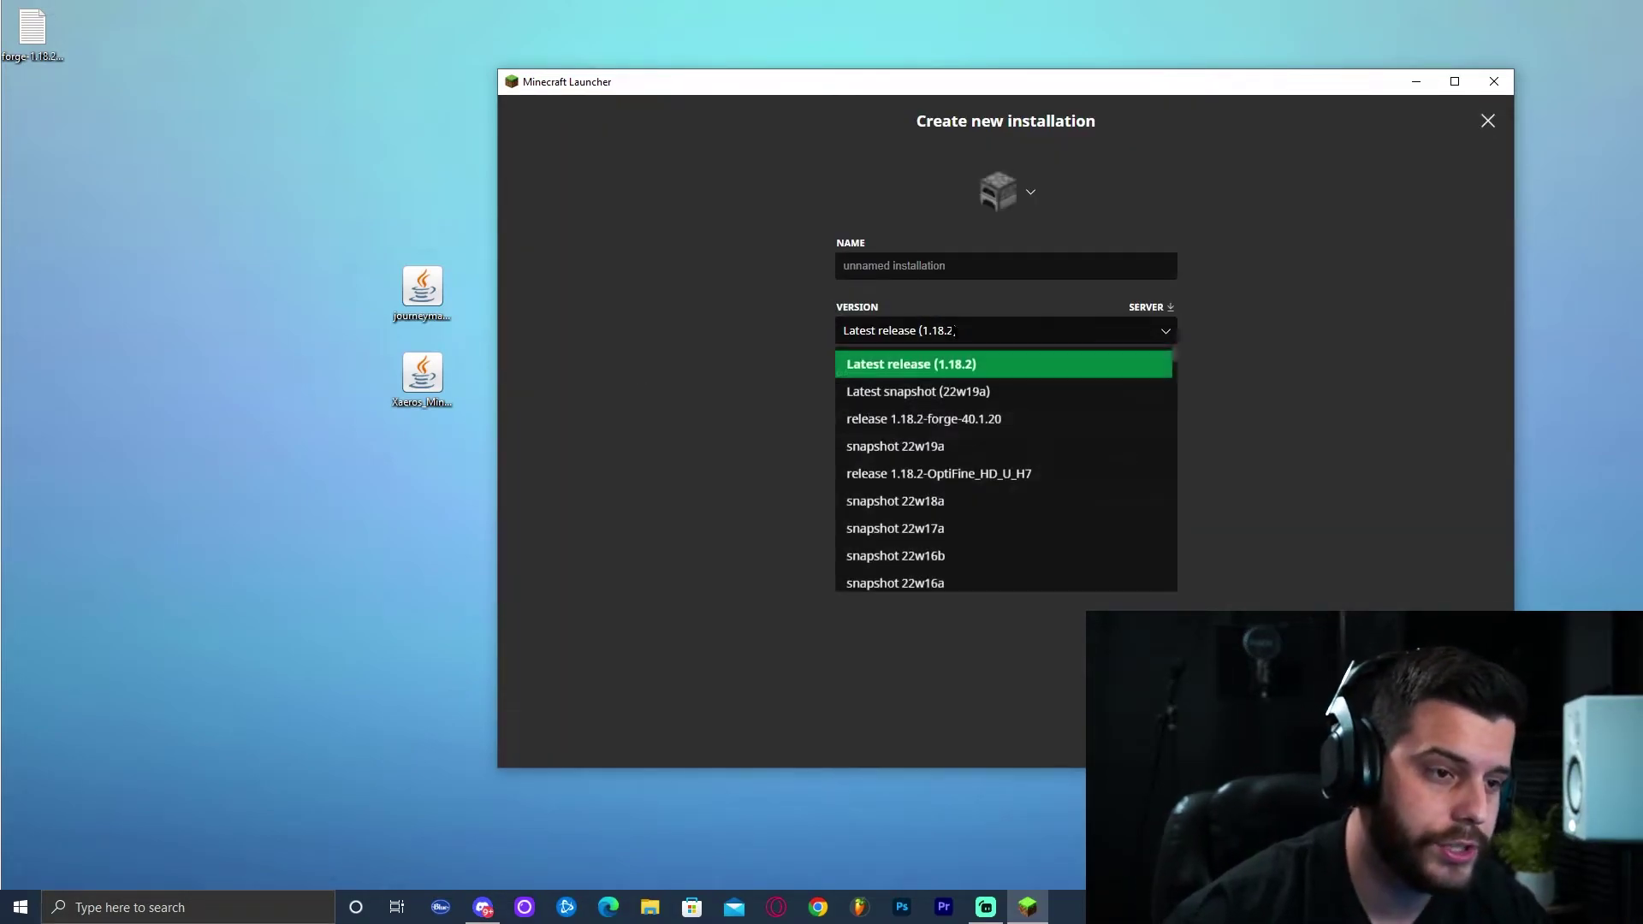
click(923, 421)
click(1011, 274)
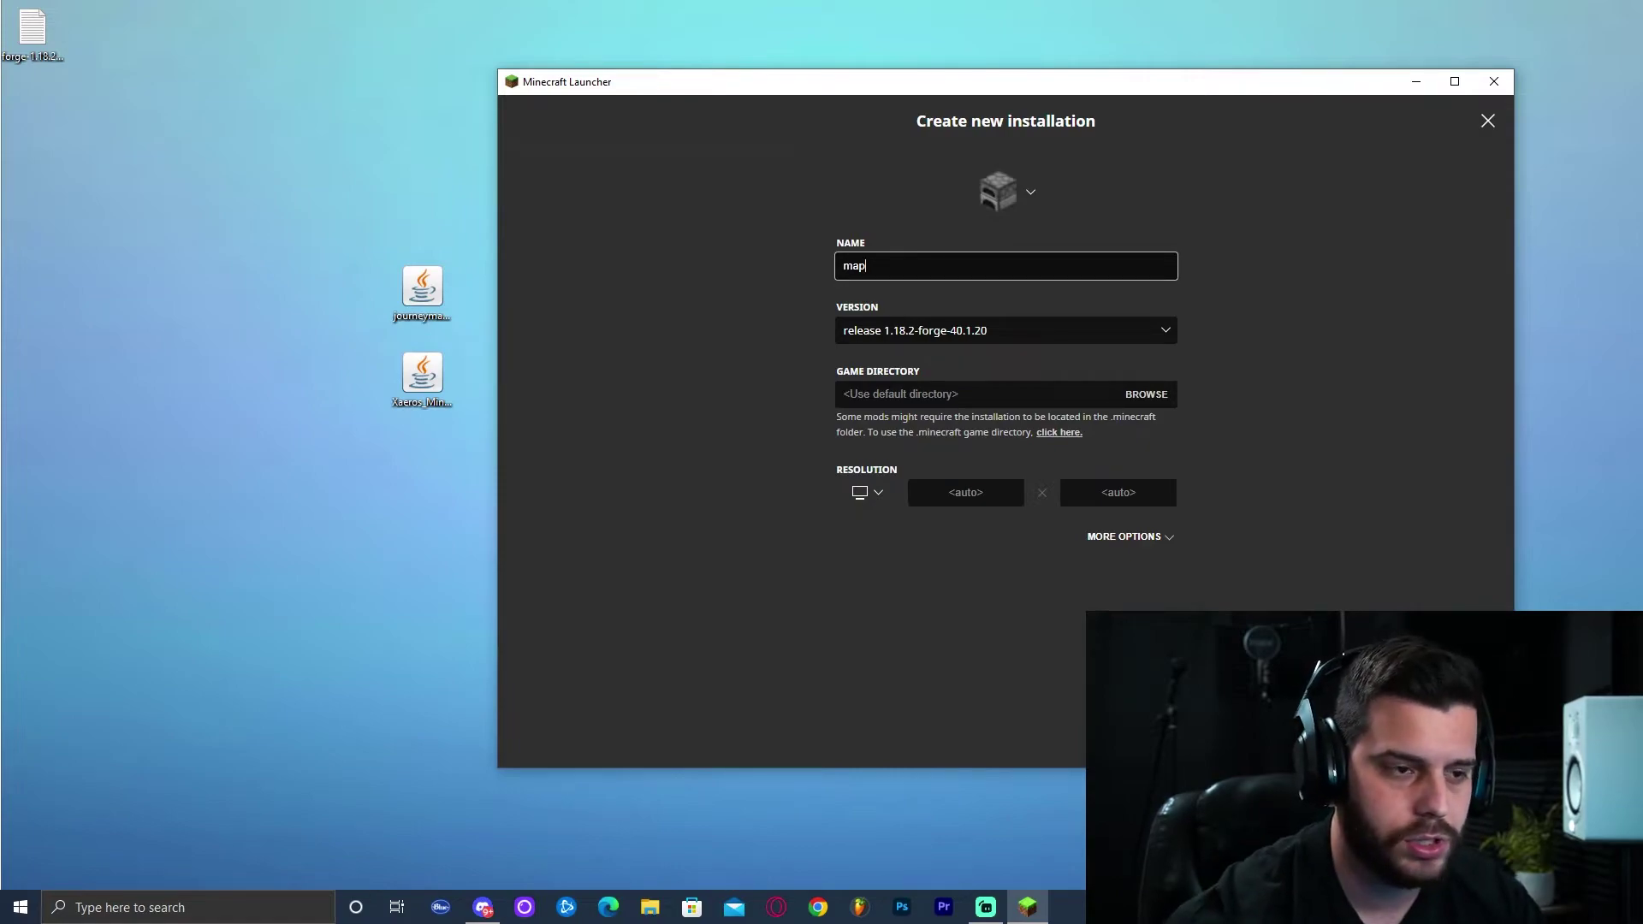
text(map)
key(Return)
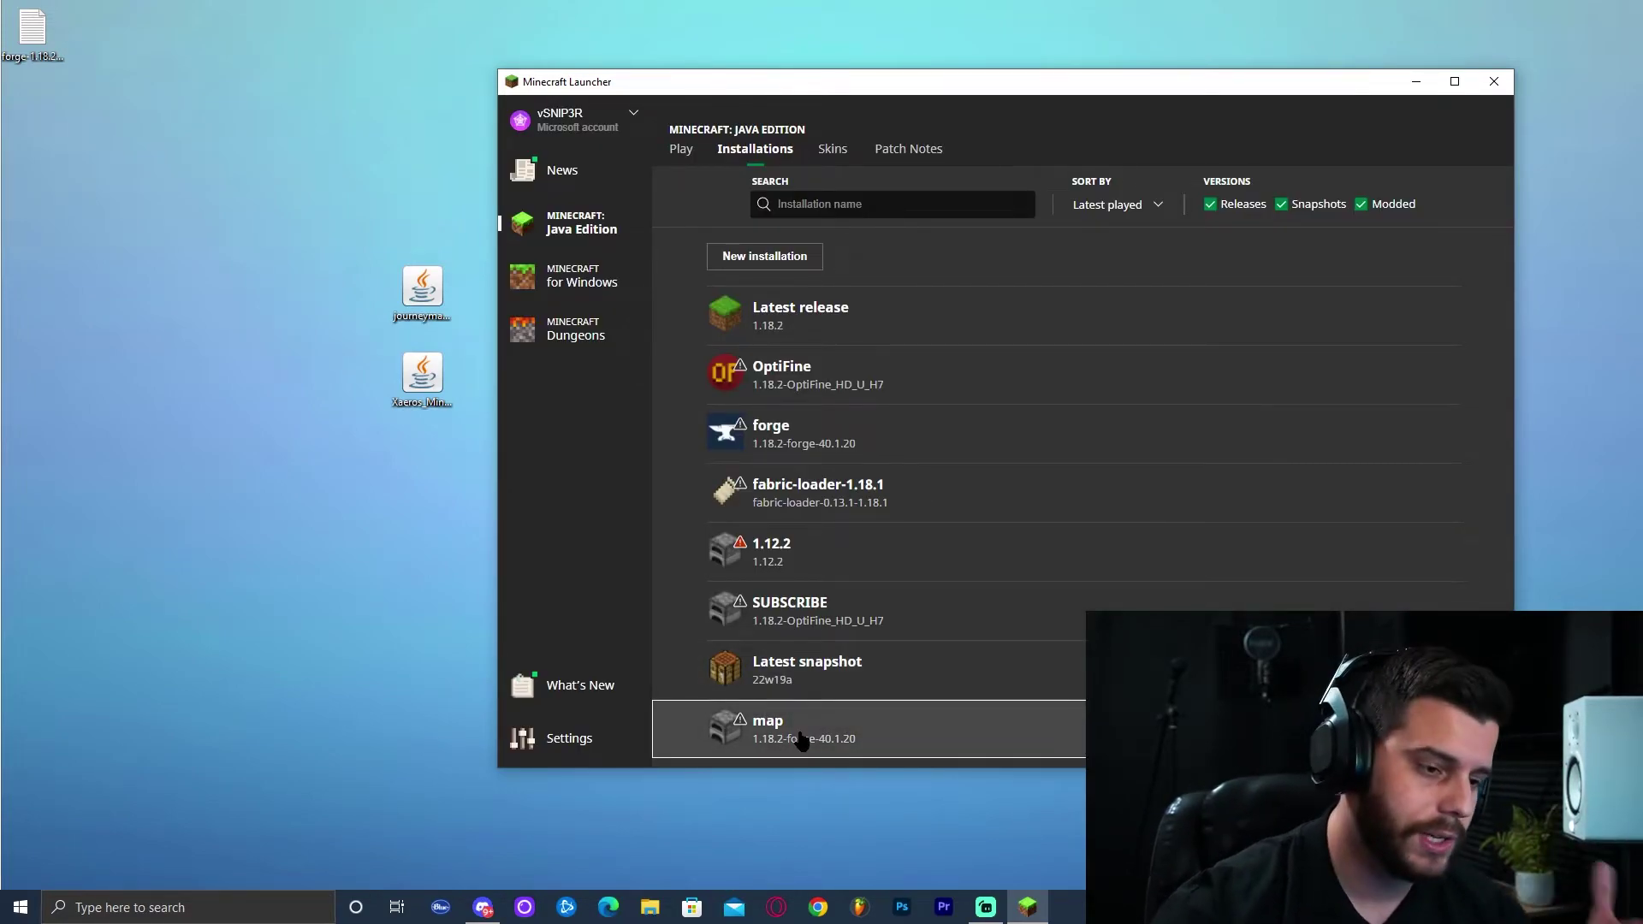
click(680, 149)
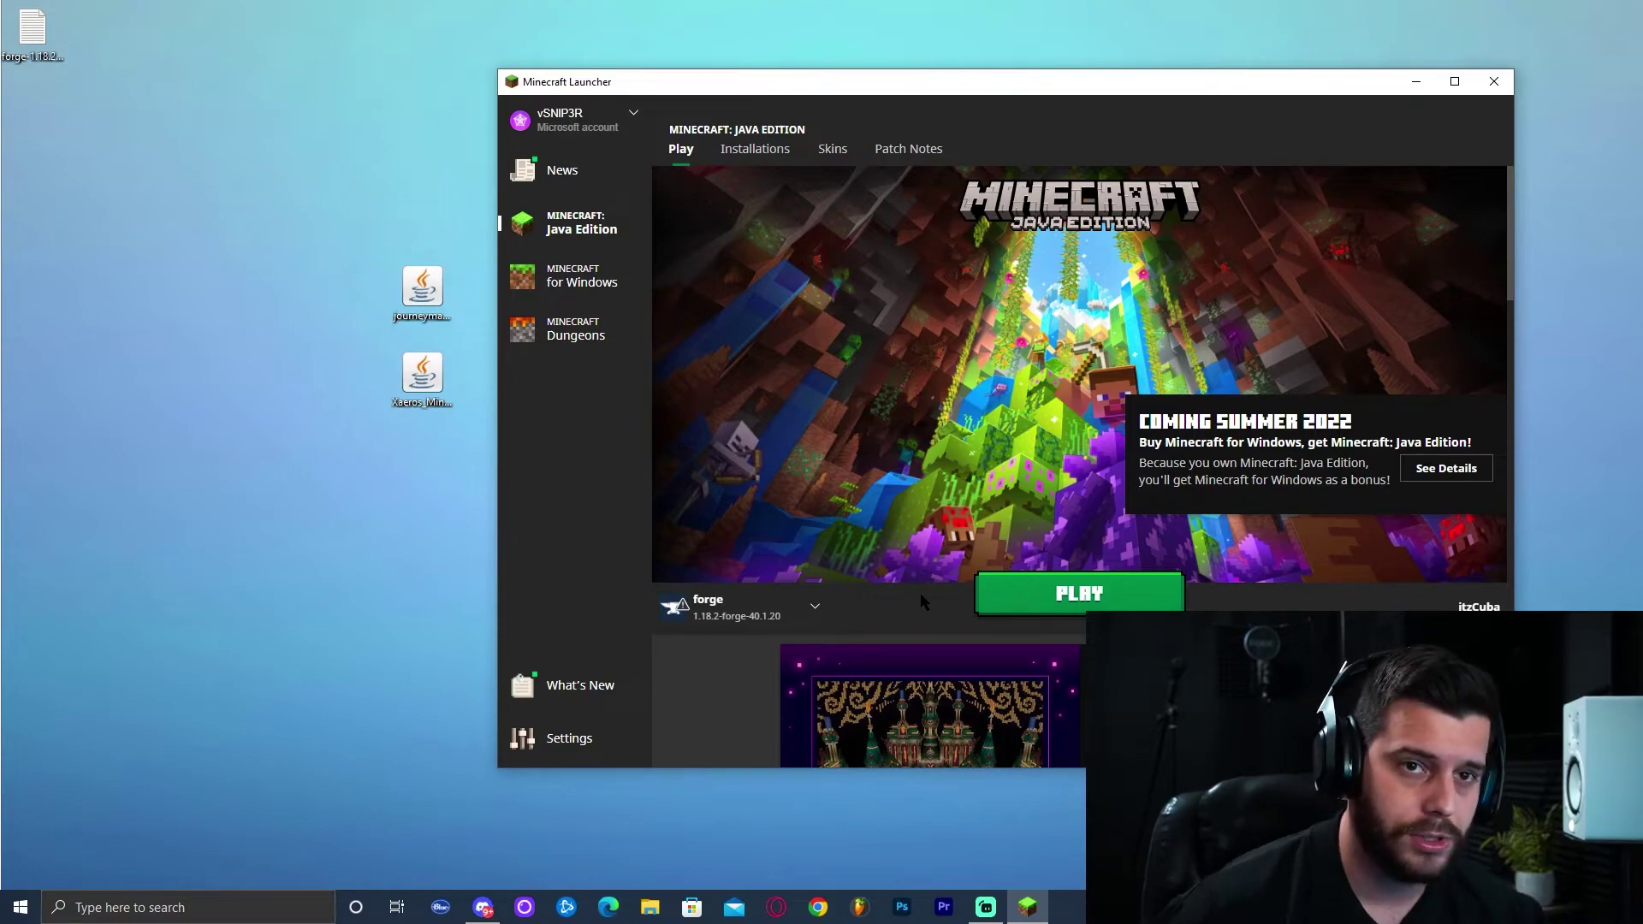
- Open the forge installation's .minecraft game folder from the Installations list
click(784, 150)
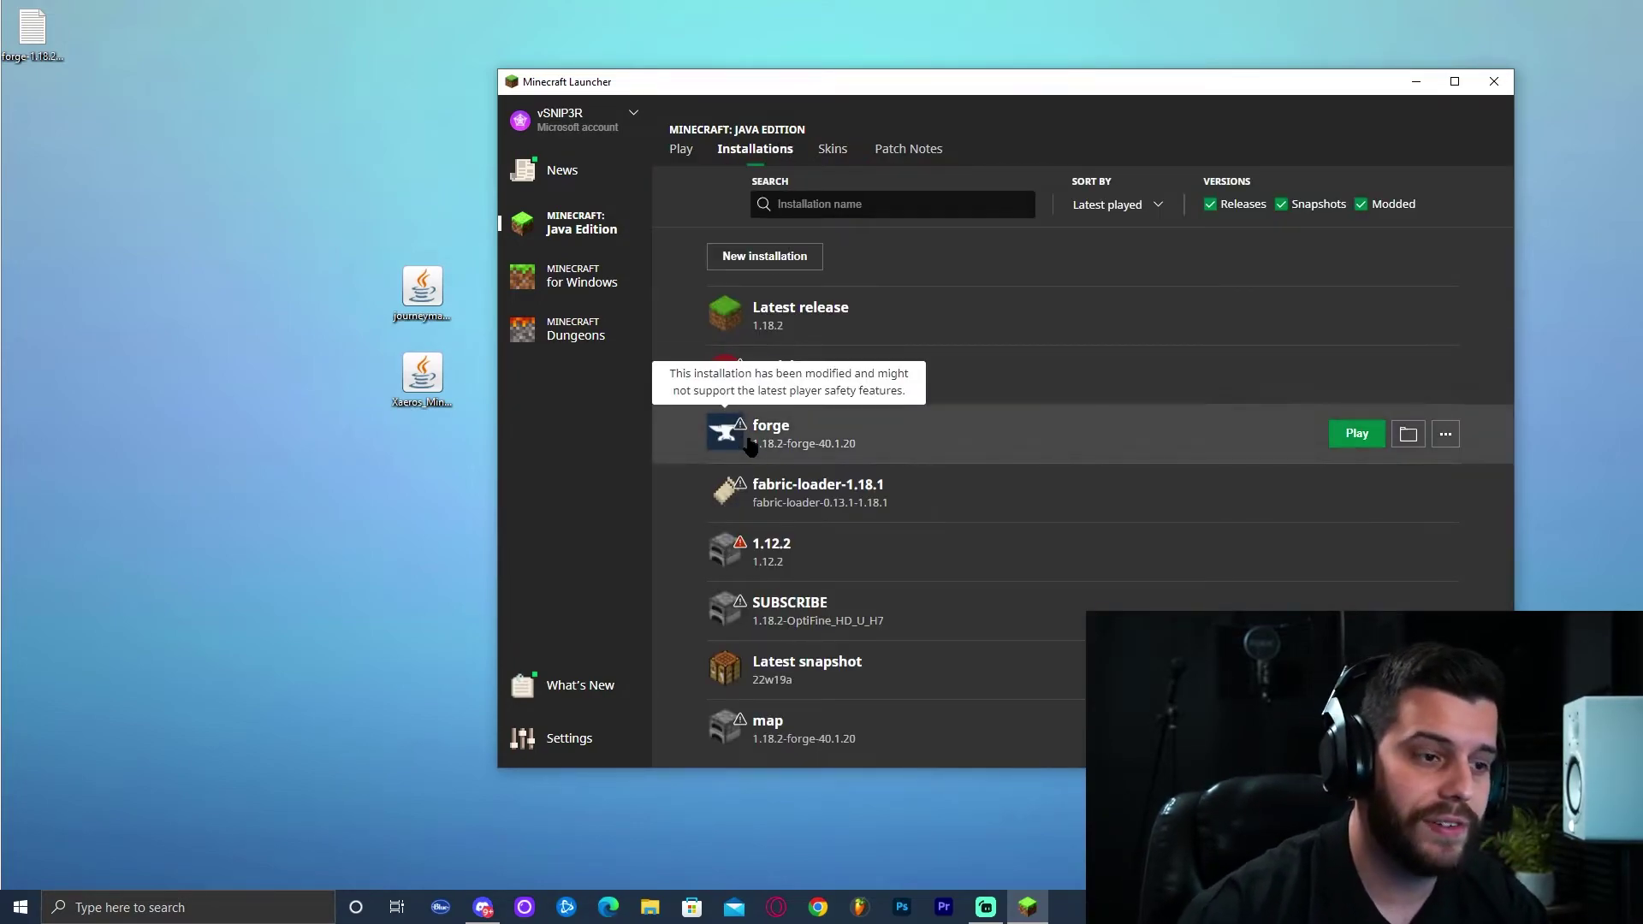
click(1406, 436)
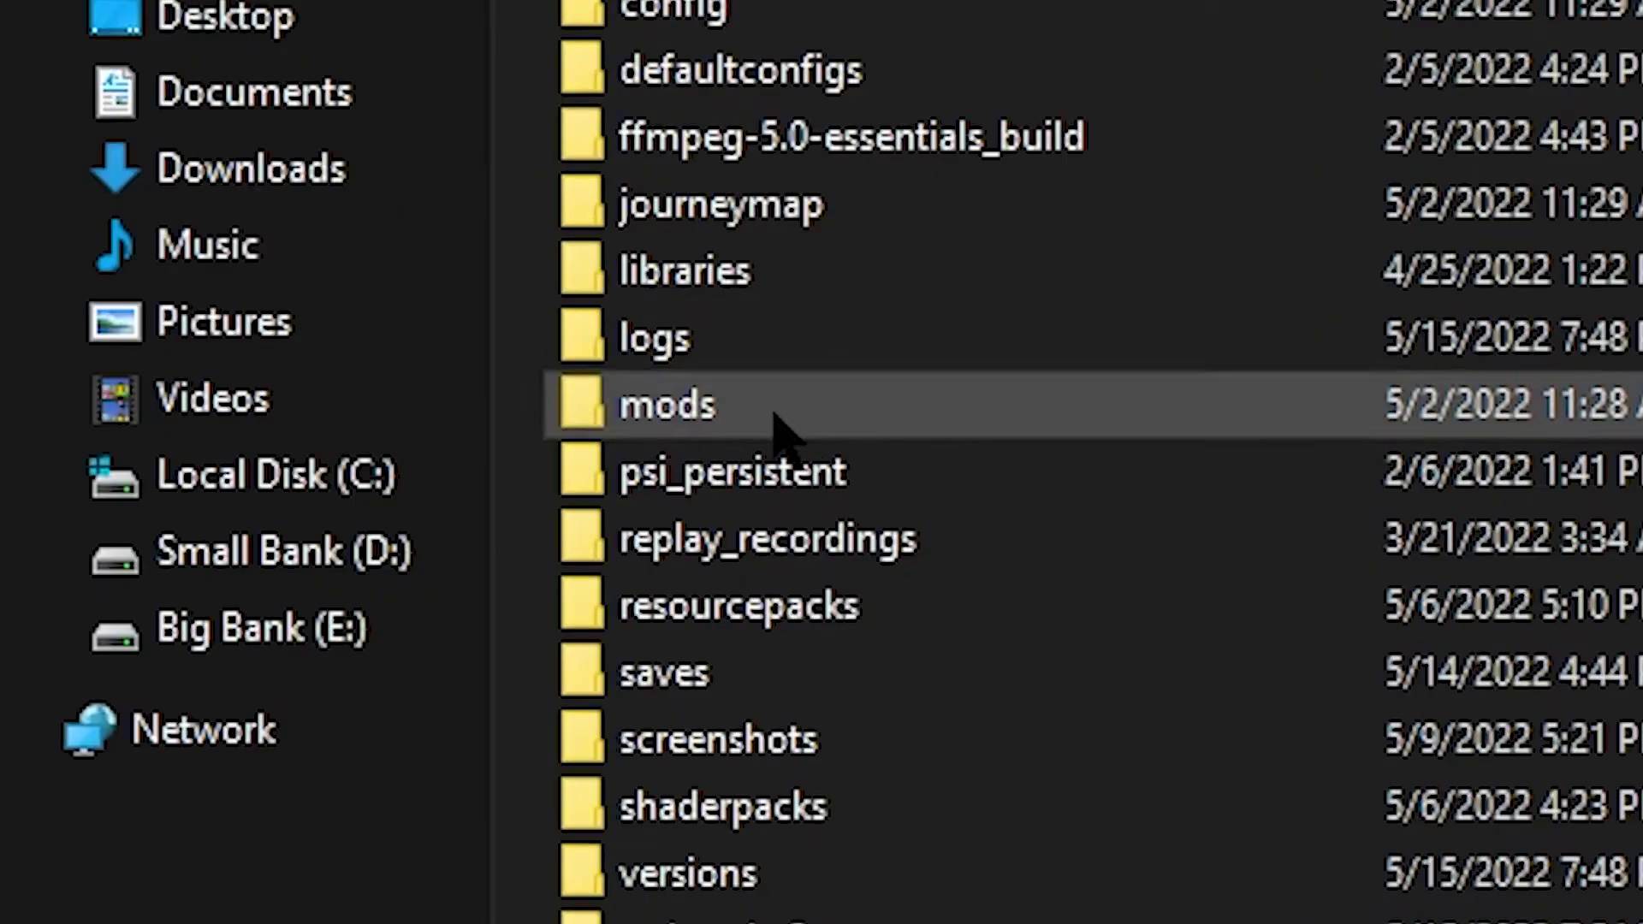
- Replace the old mods folder in .minecraft with a new empty mods folder
click(805, 458)
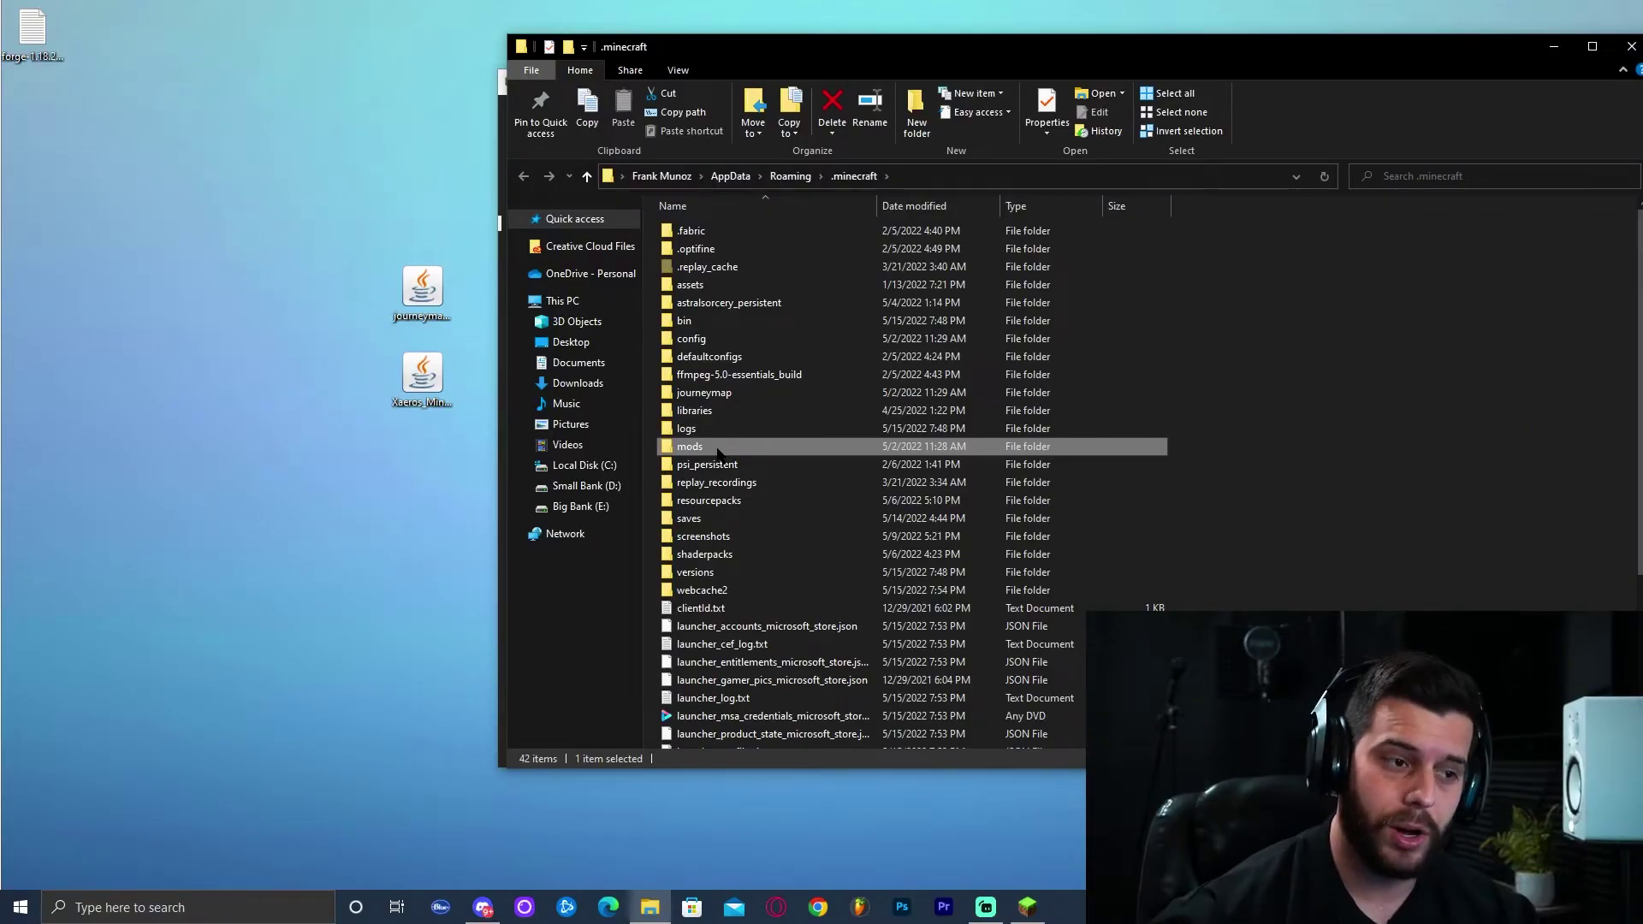
key(Delete)
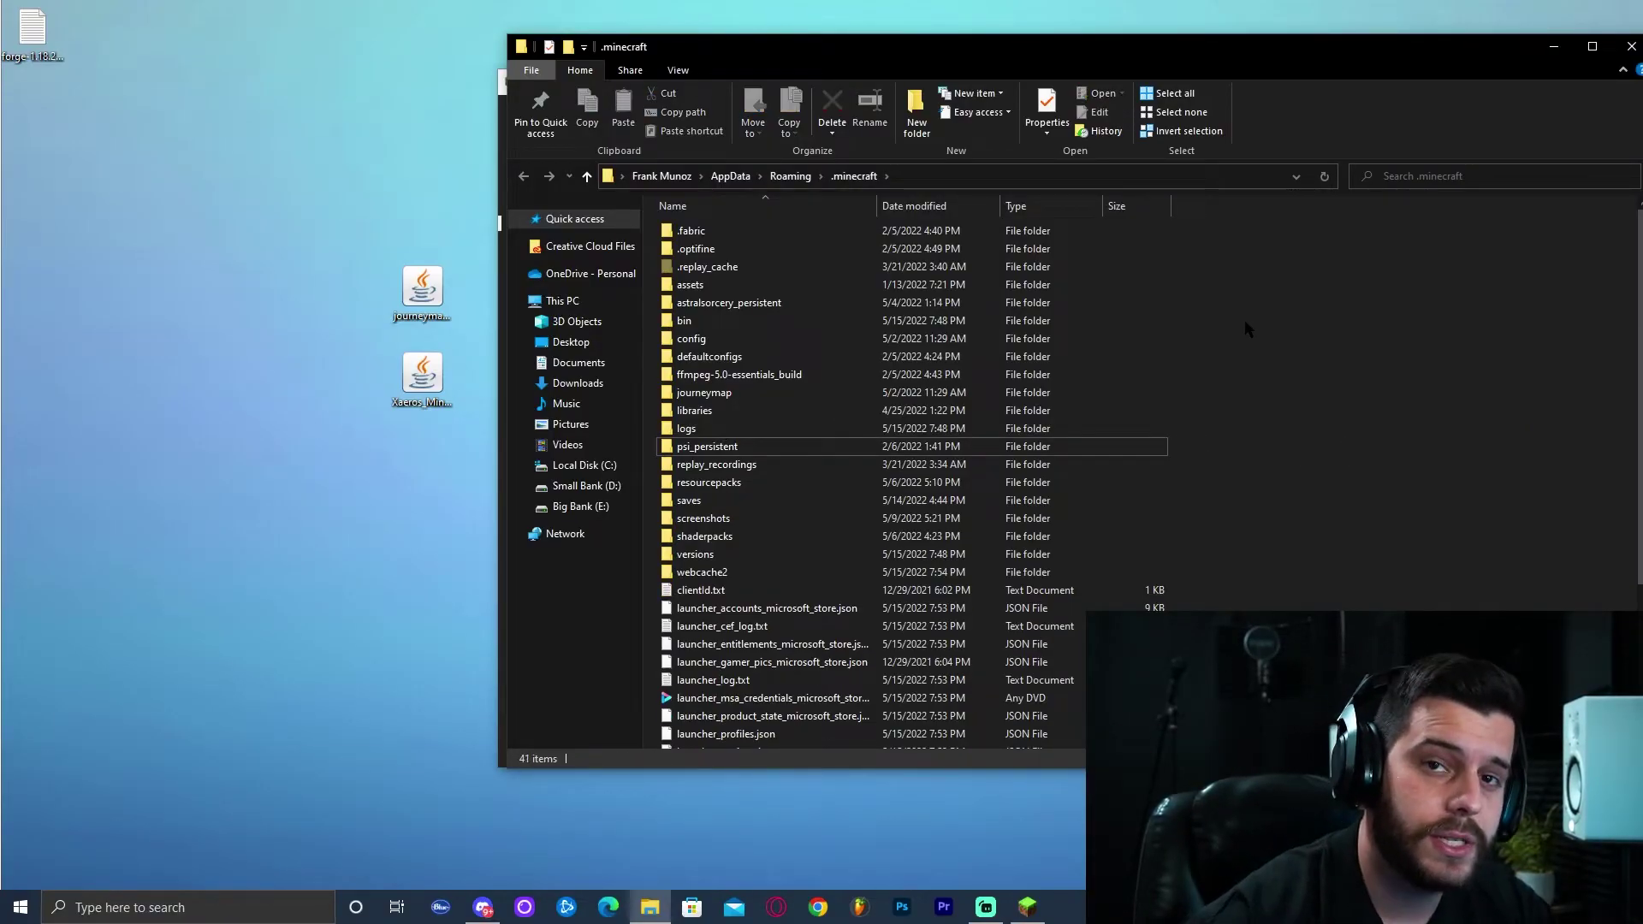
right_click(1270, 441)
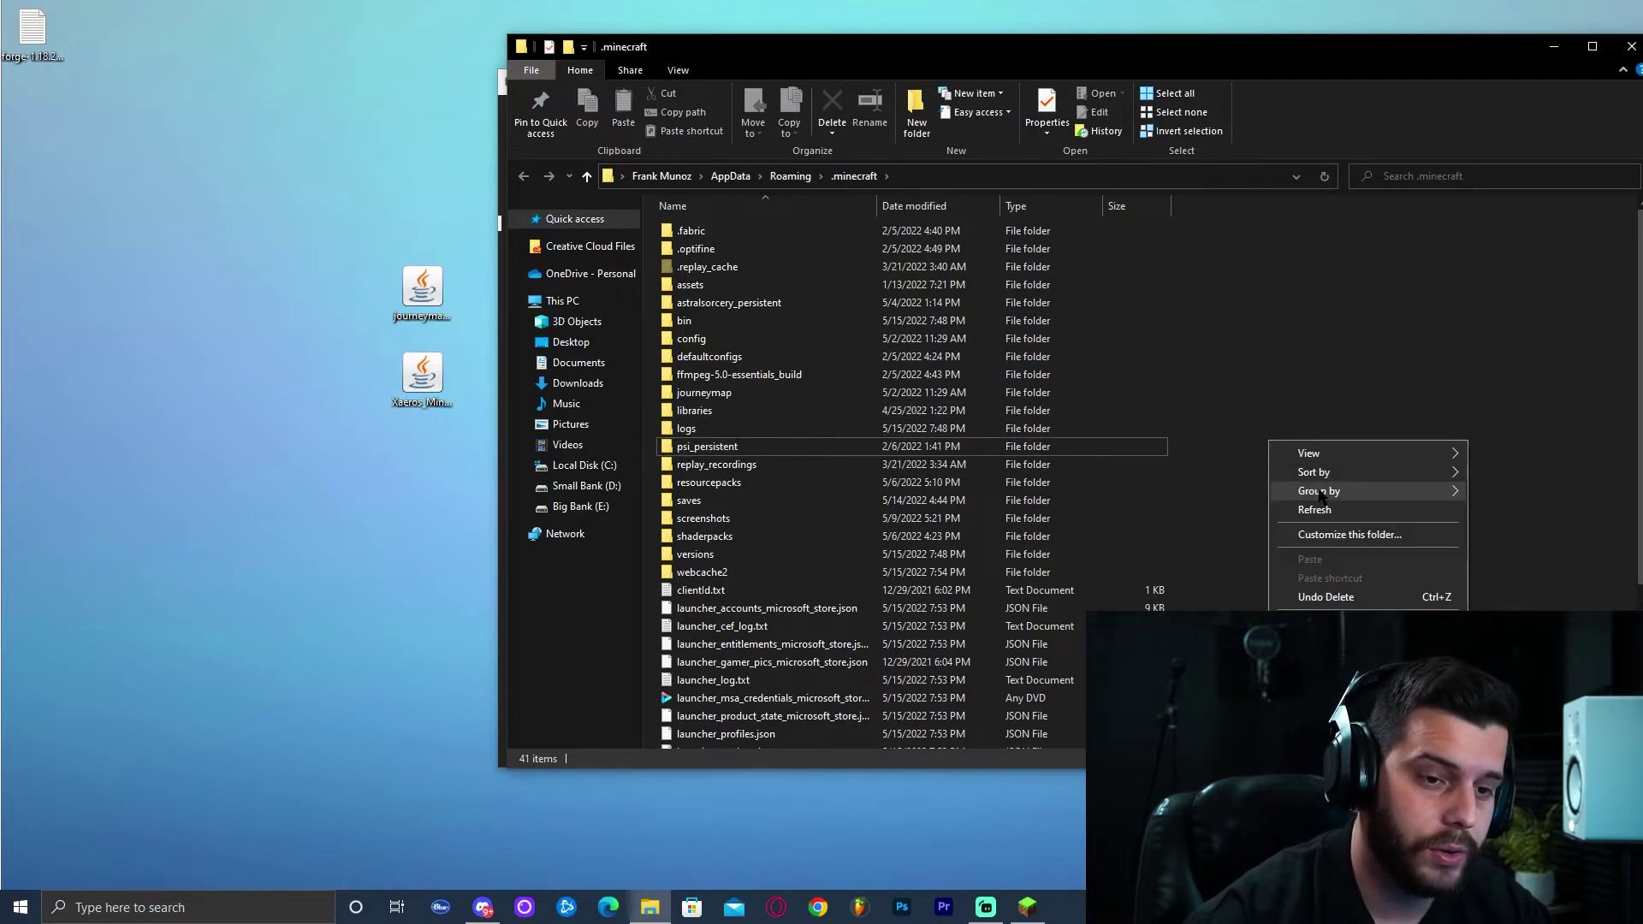
mouse_move(1322, 645)
click(1059, 647)
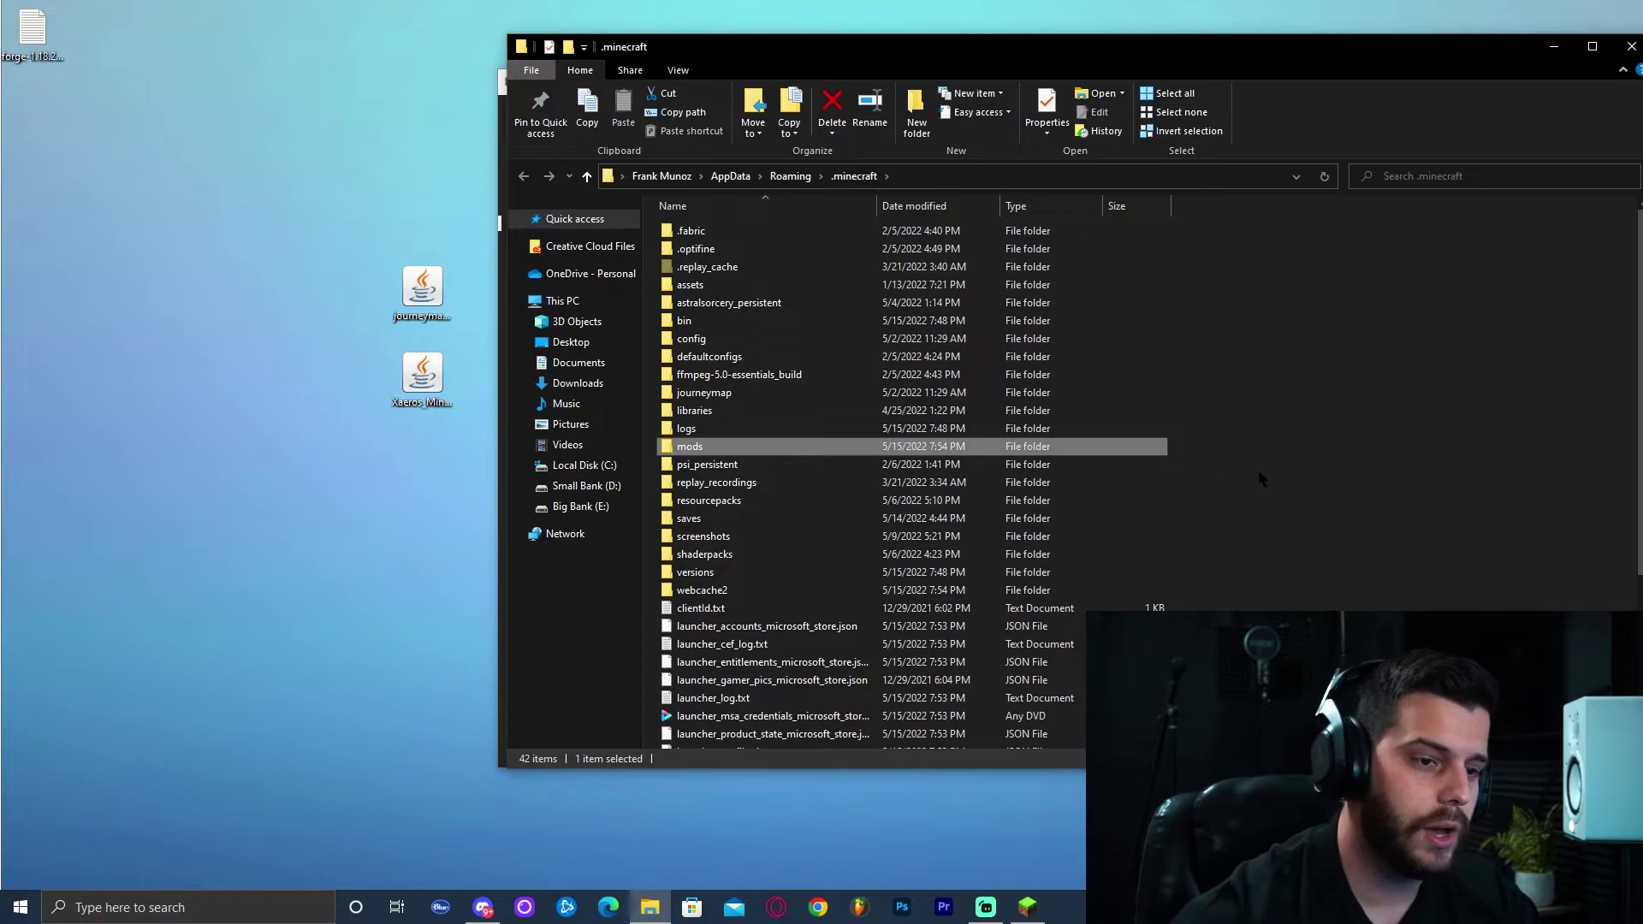
double_click(873, 446)
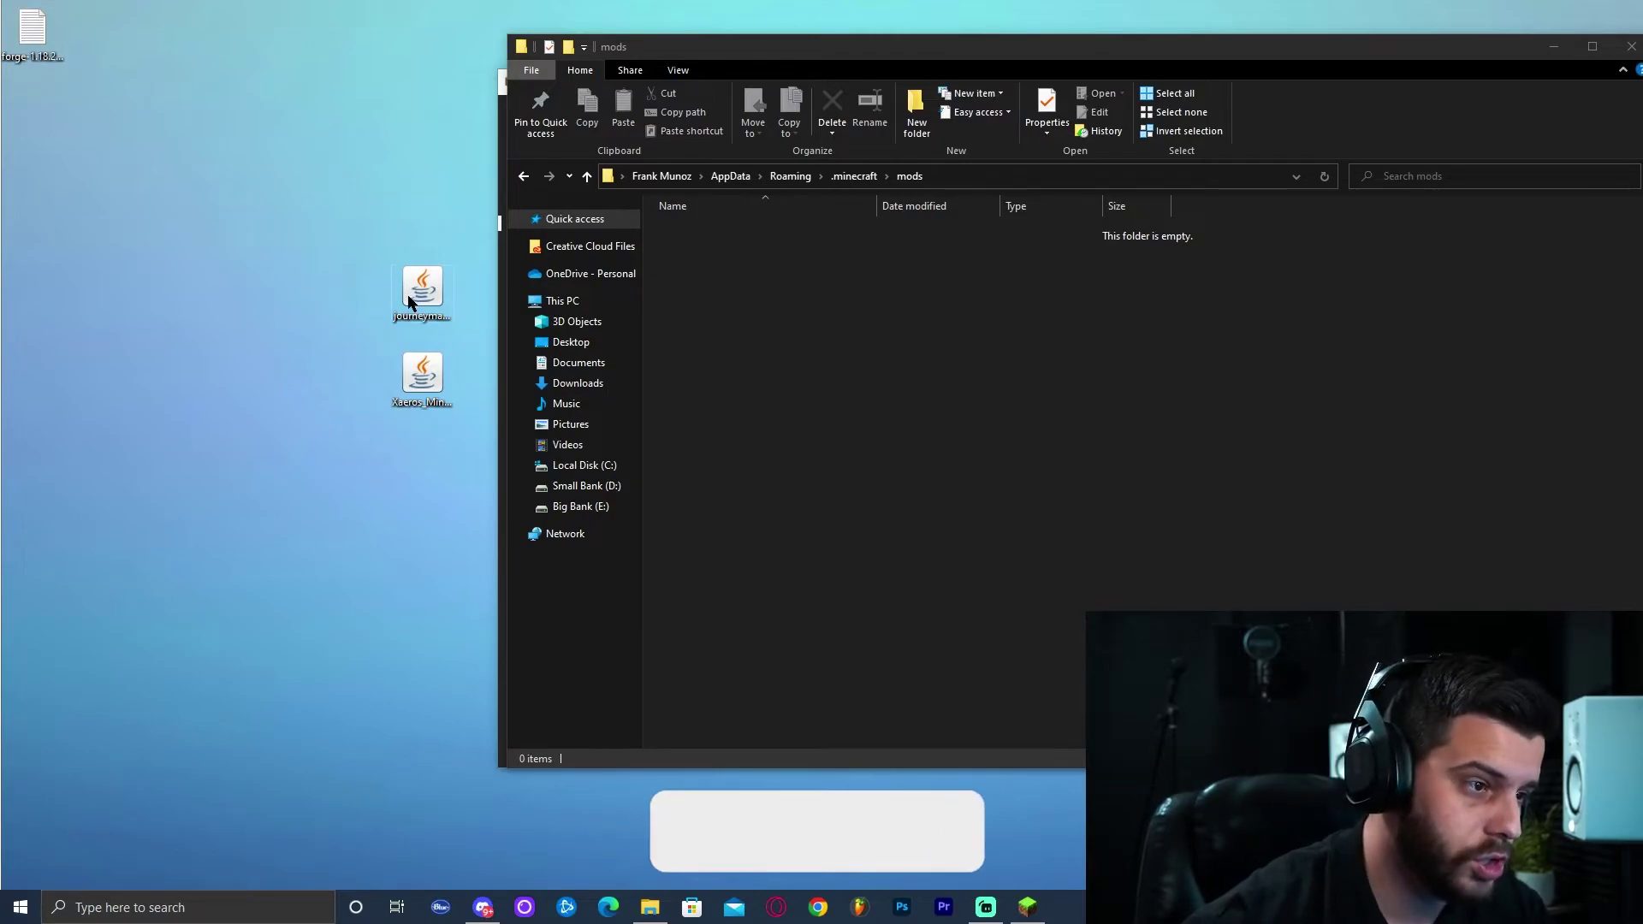
- Put journeymap-1.18.2-5.8.3-forge.jar into mods, close Explorer, and reposition the launcher
drag(409, 300, 841, 390)
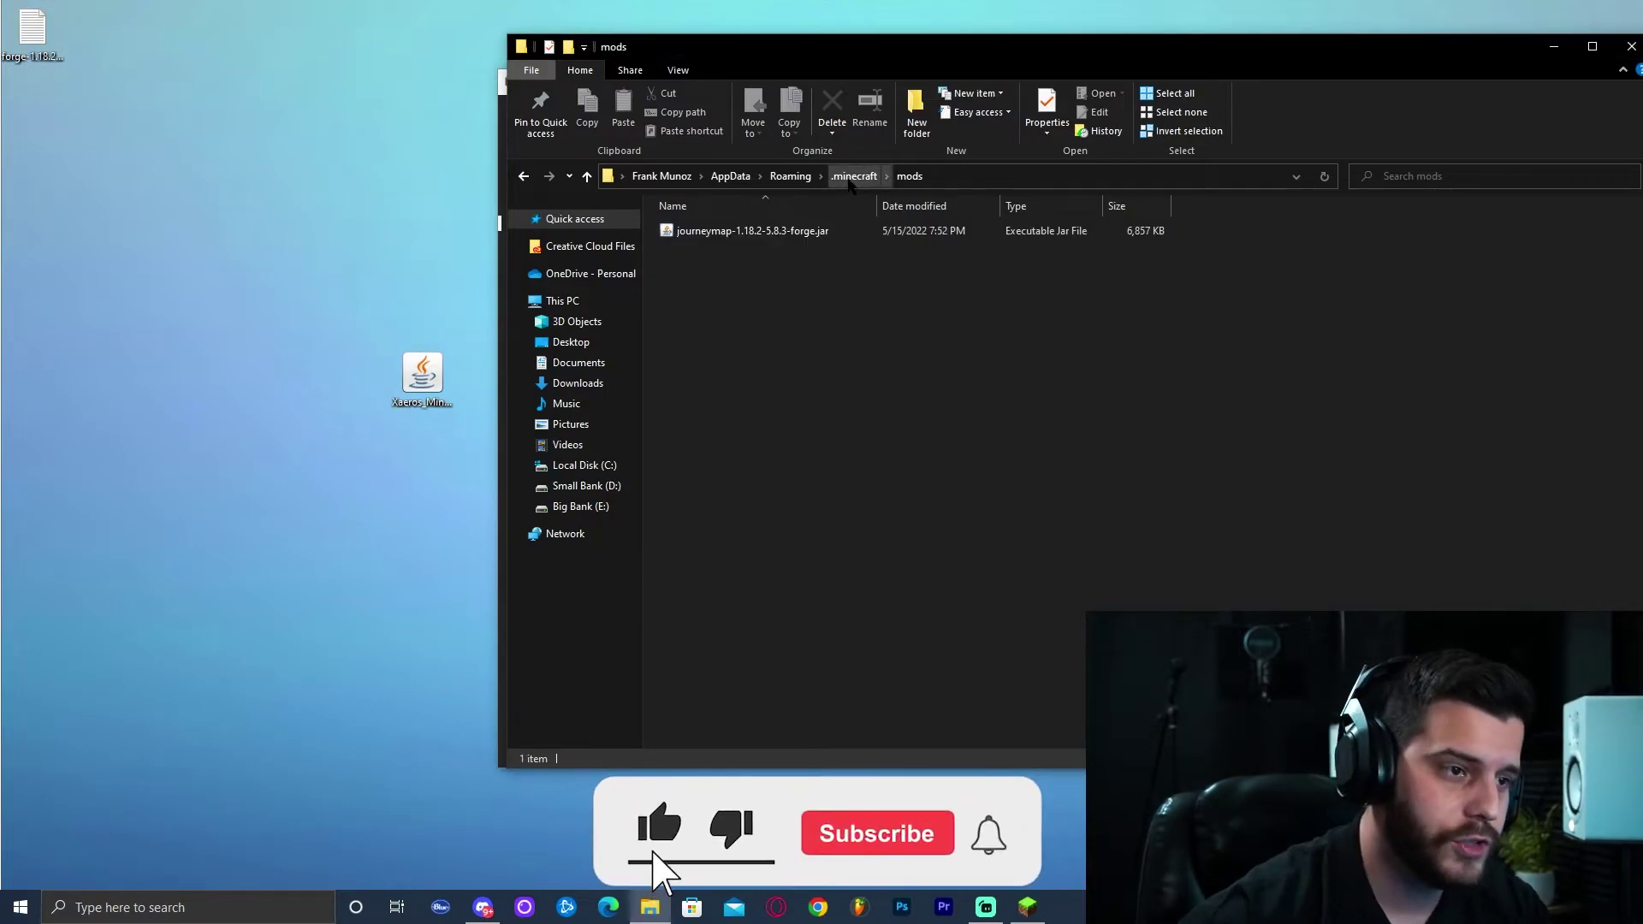
click(854, 177)
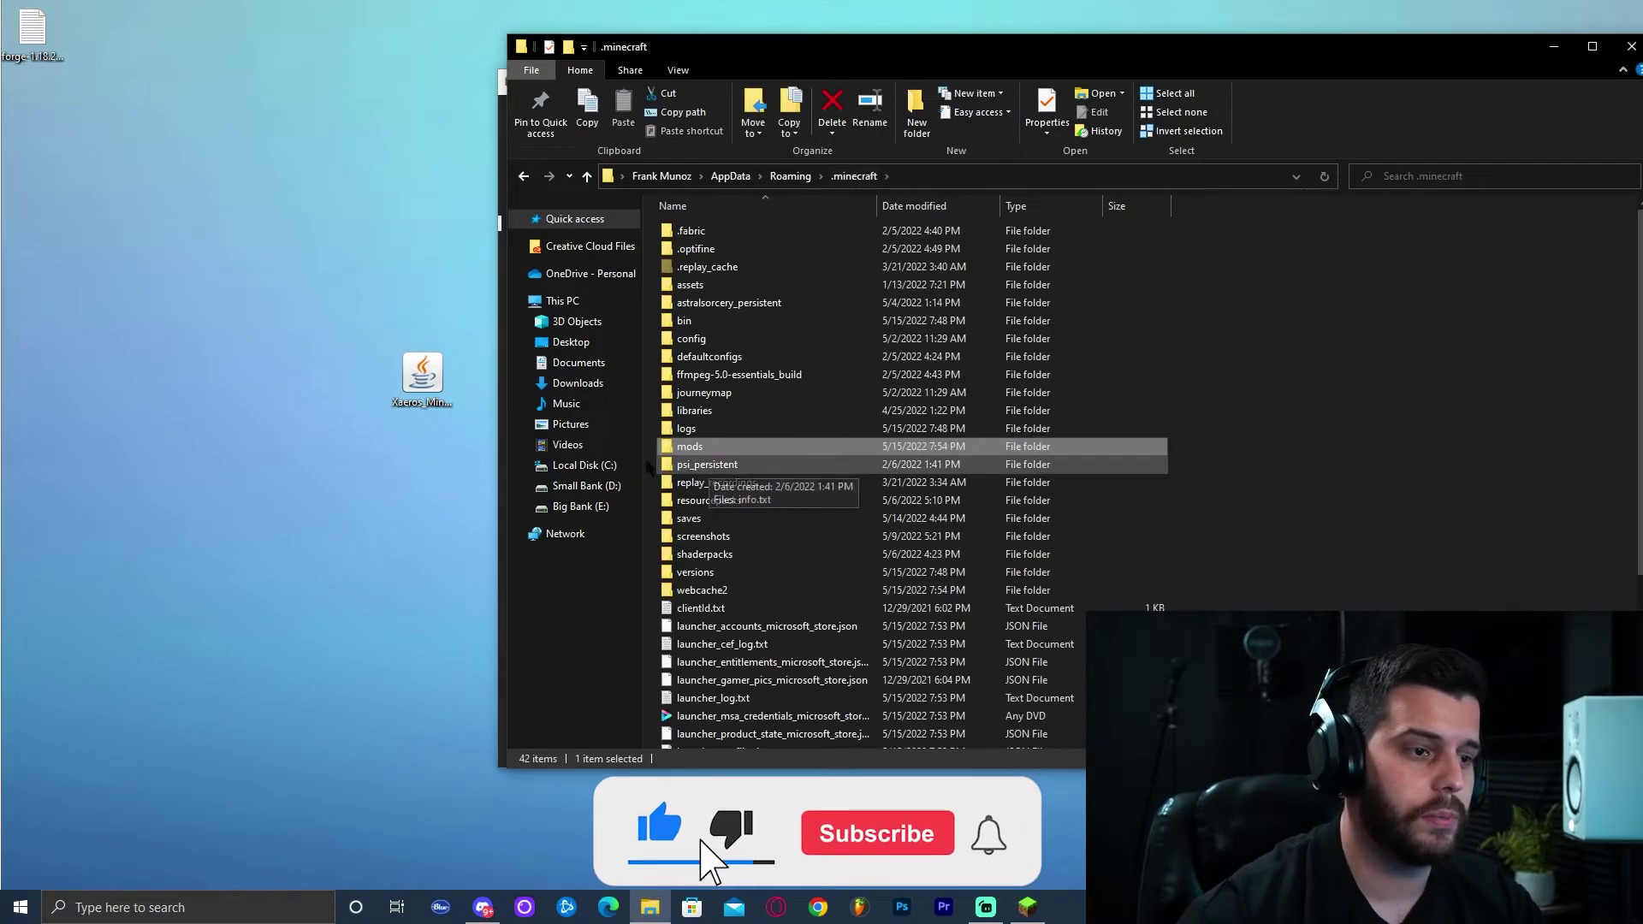
click(1630, 47)
drag(1262, 69, 1216, 43)
- Launch the forge 1.18.2 installation, accepting the modified-installation warning
mouse_move(1118, 396)
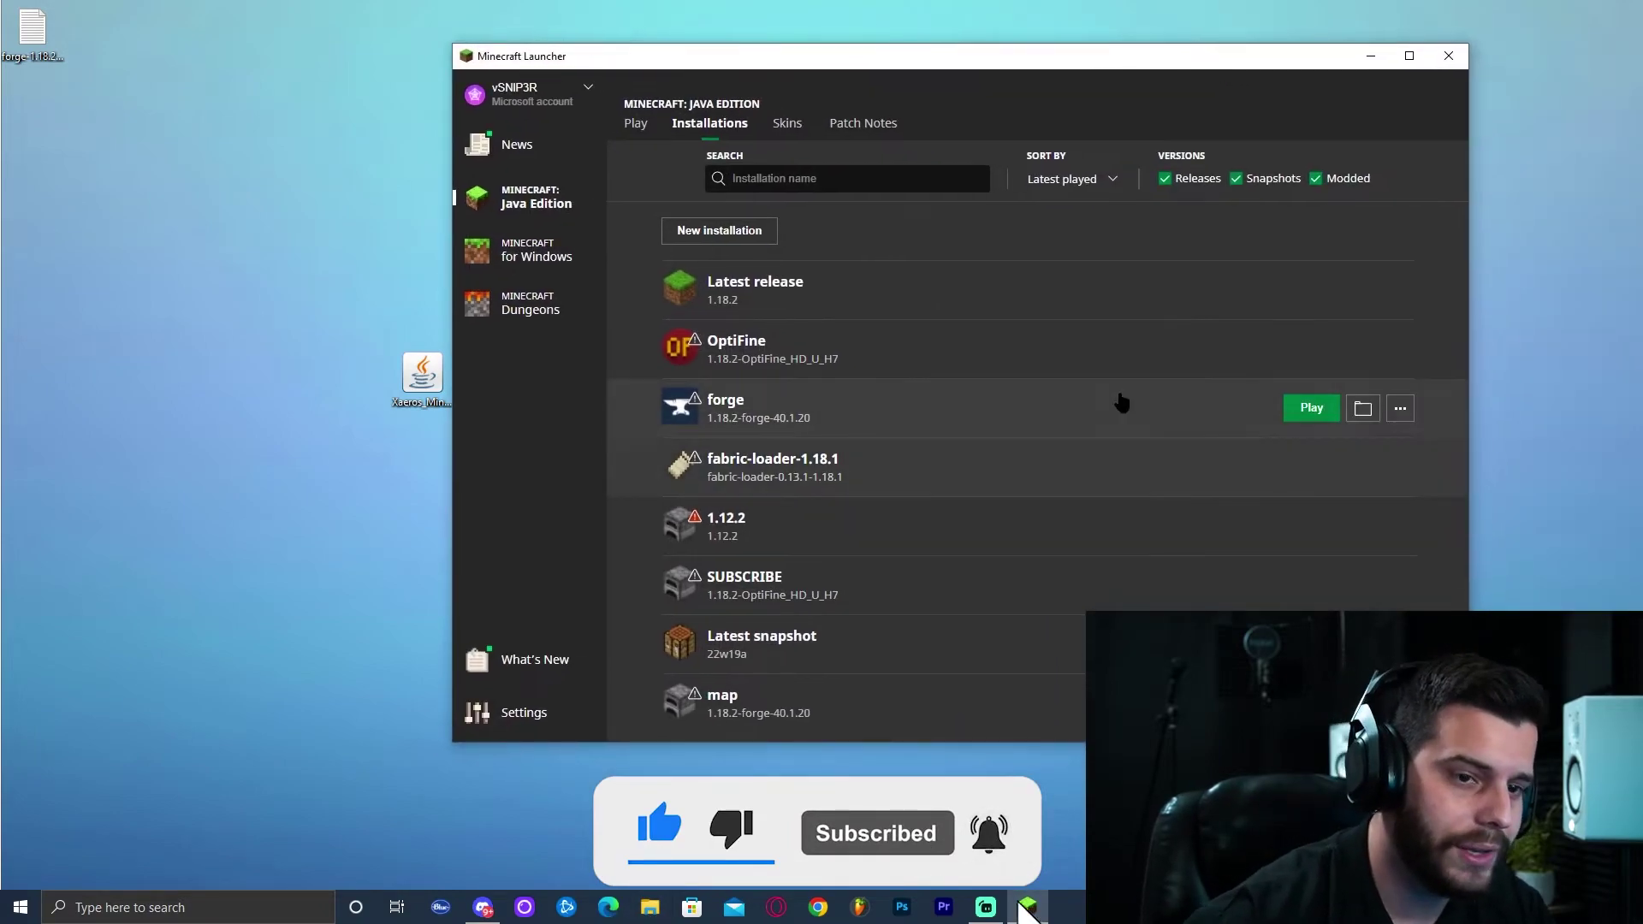
click(1311, 409)
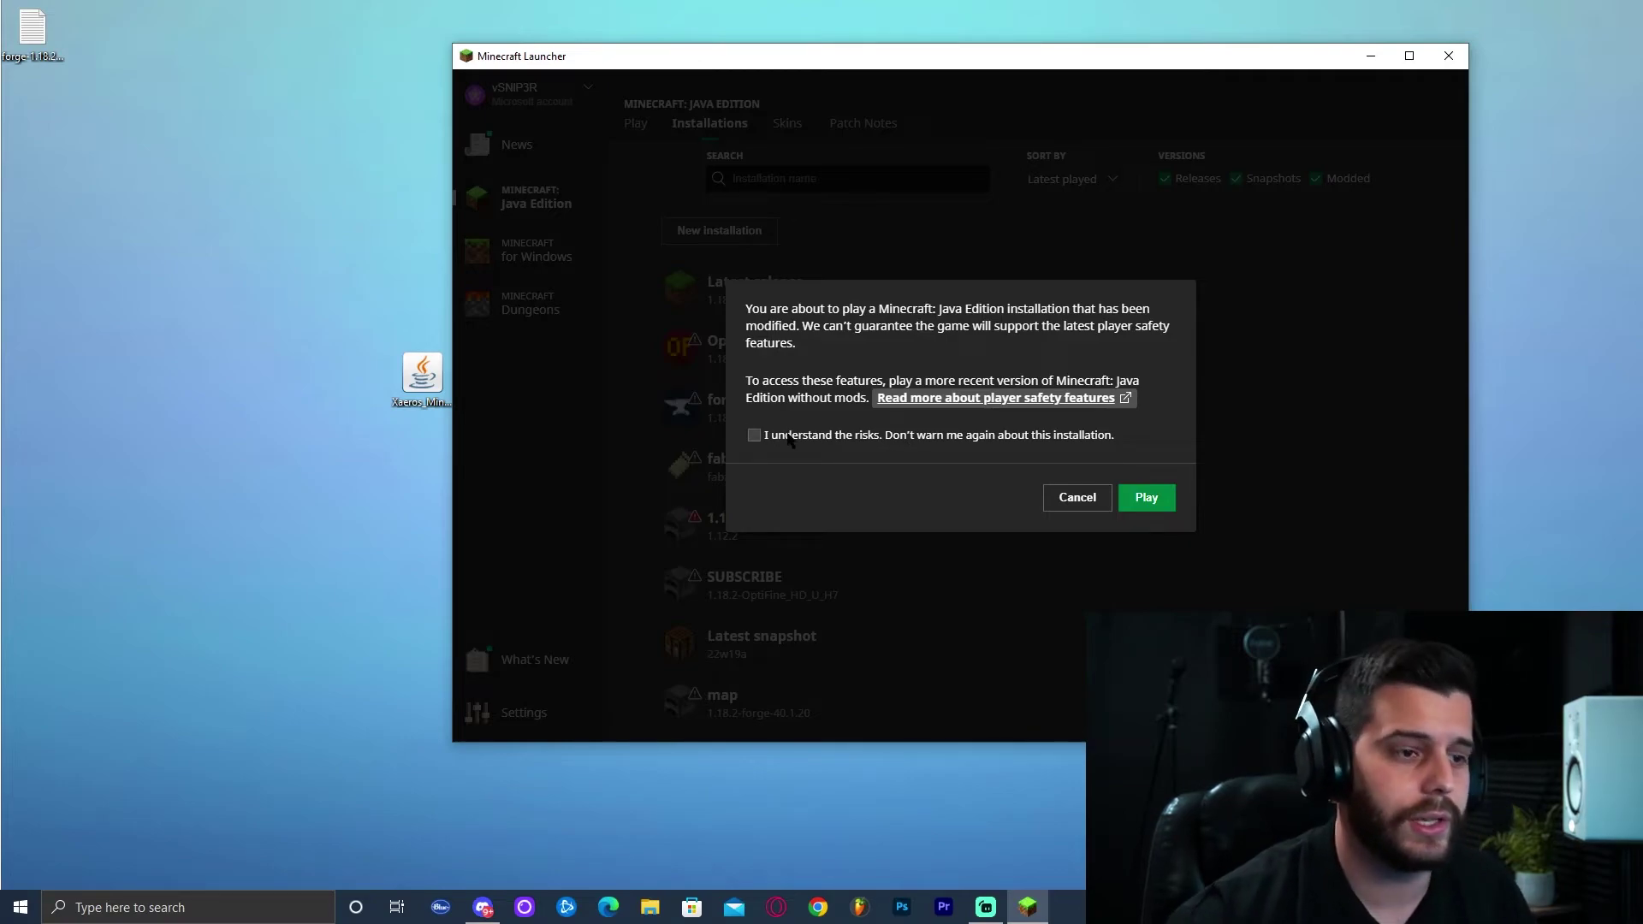
click(1144, 498)
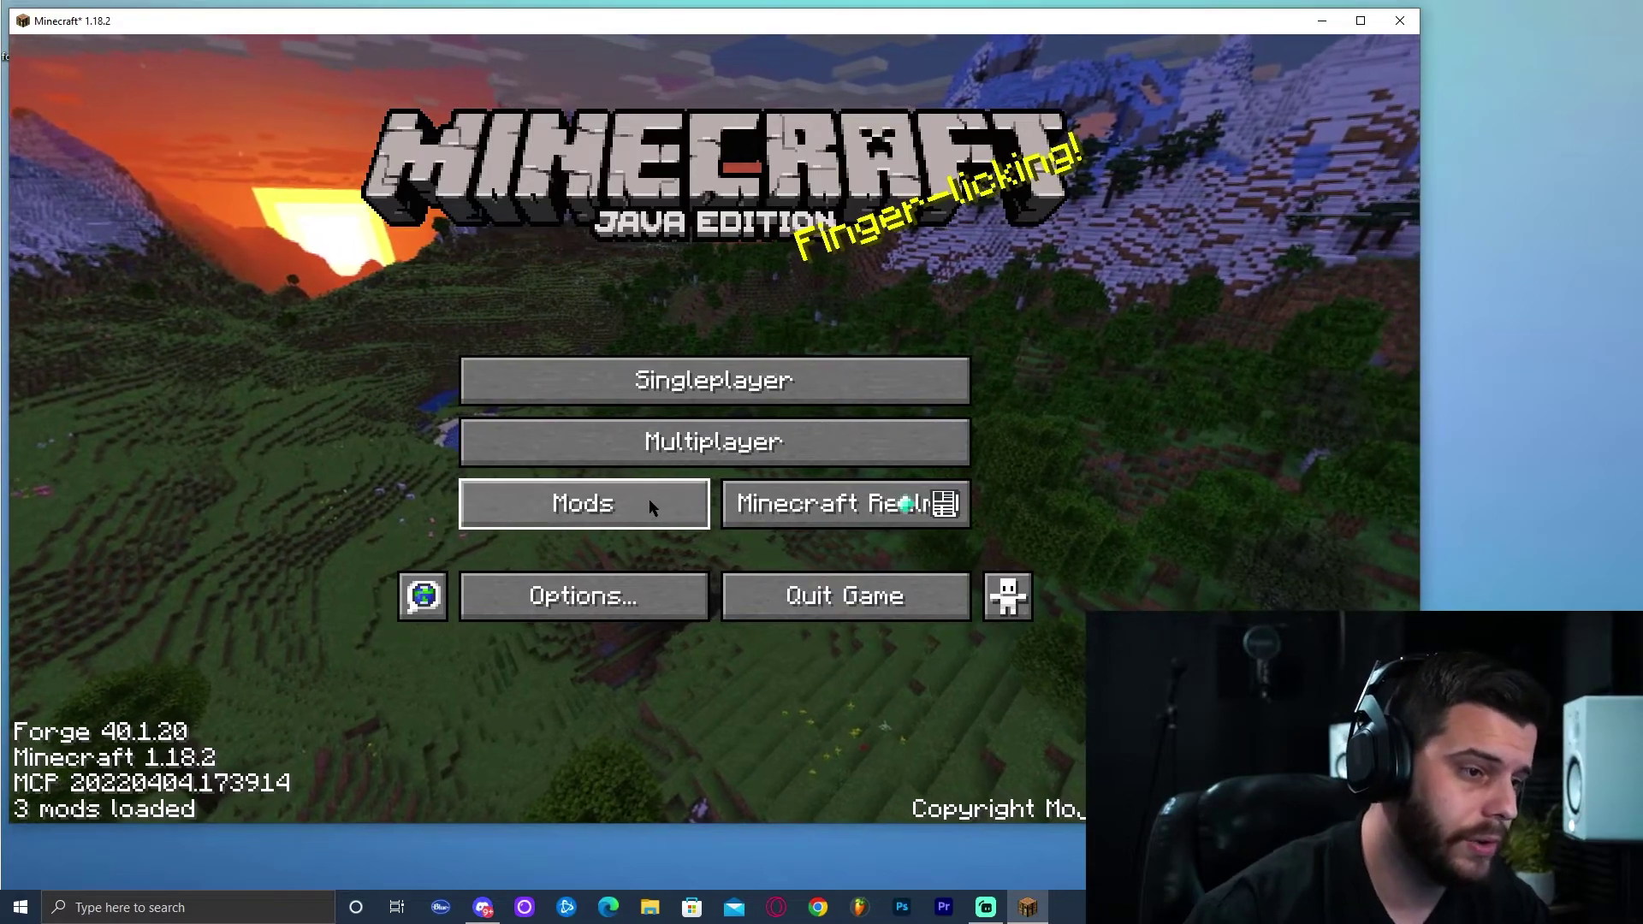
- Check Journeymap in the Mods list, then load a saved singleplayer world
click(604, 512)
click(178, 276)
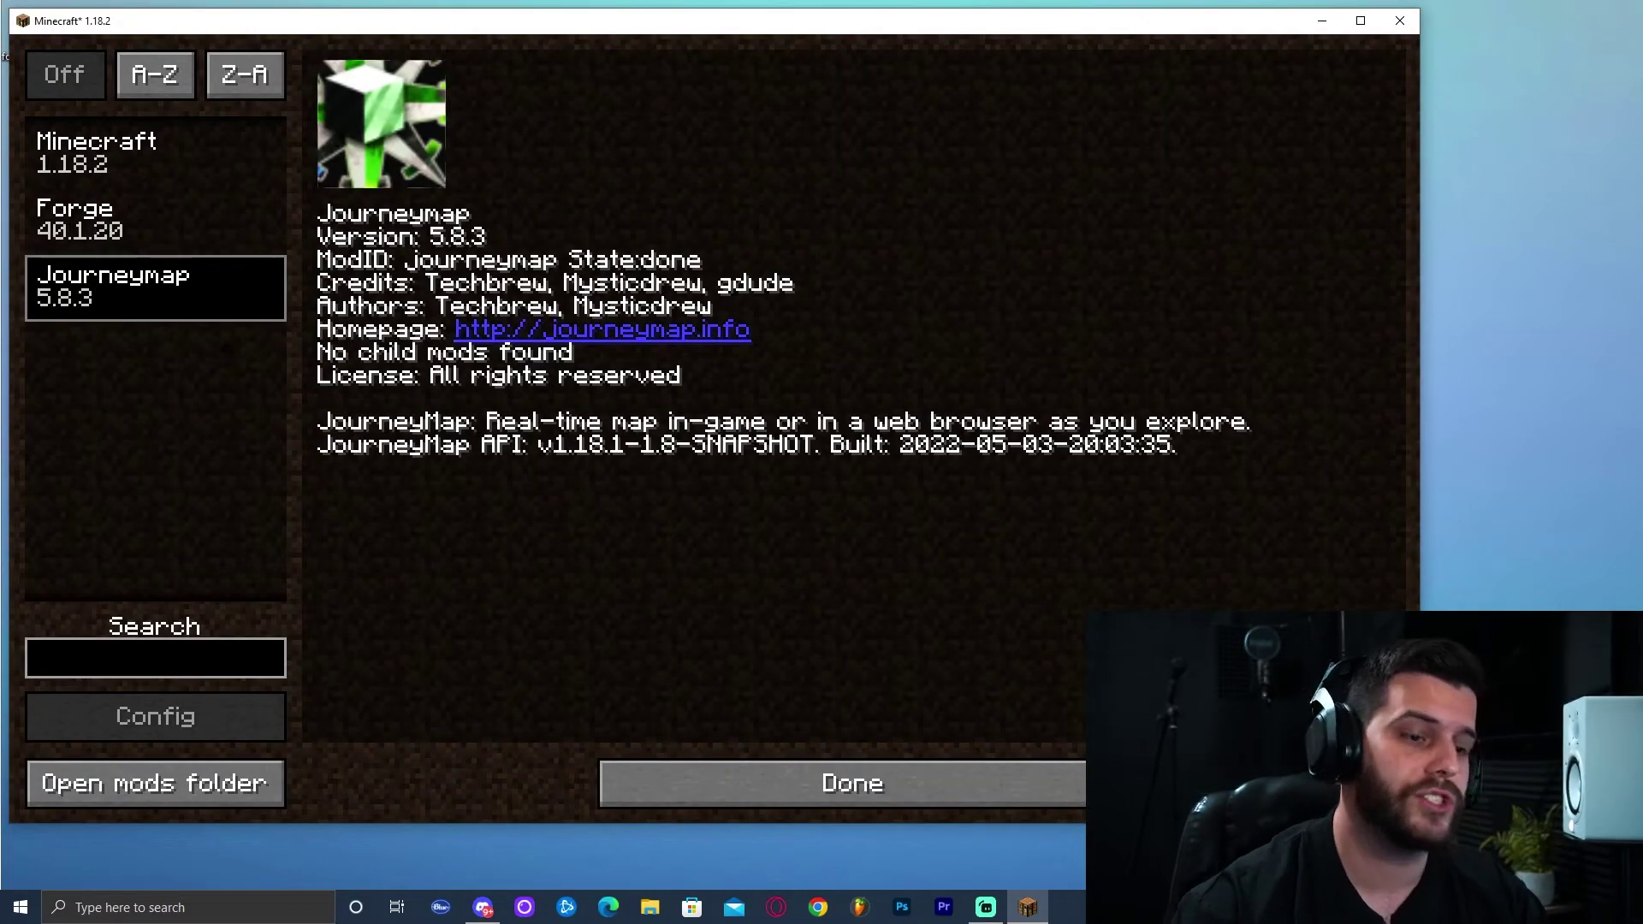
click(749, 763)
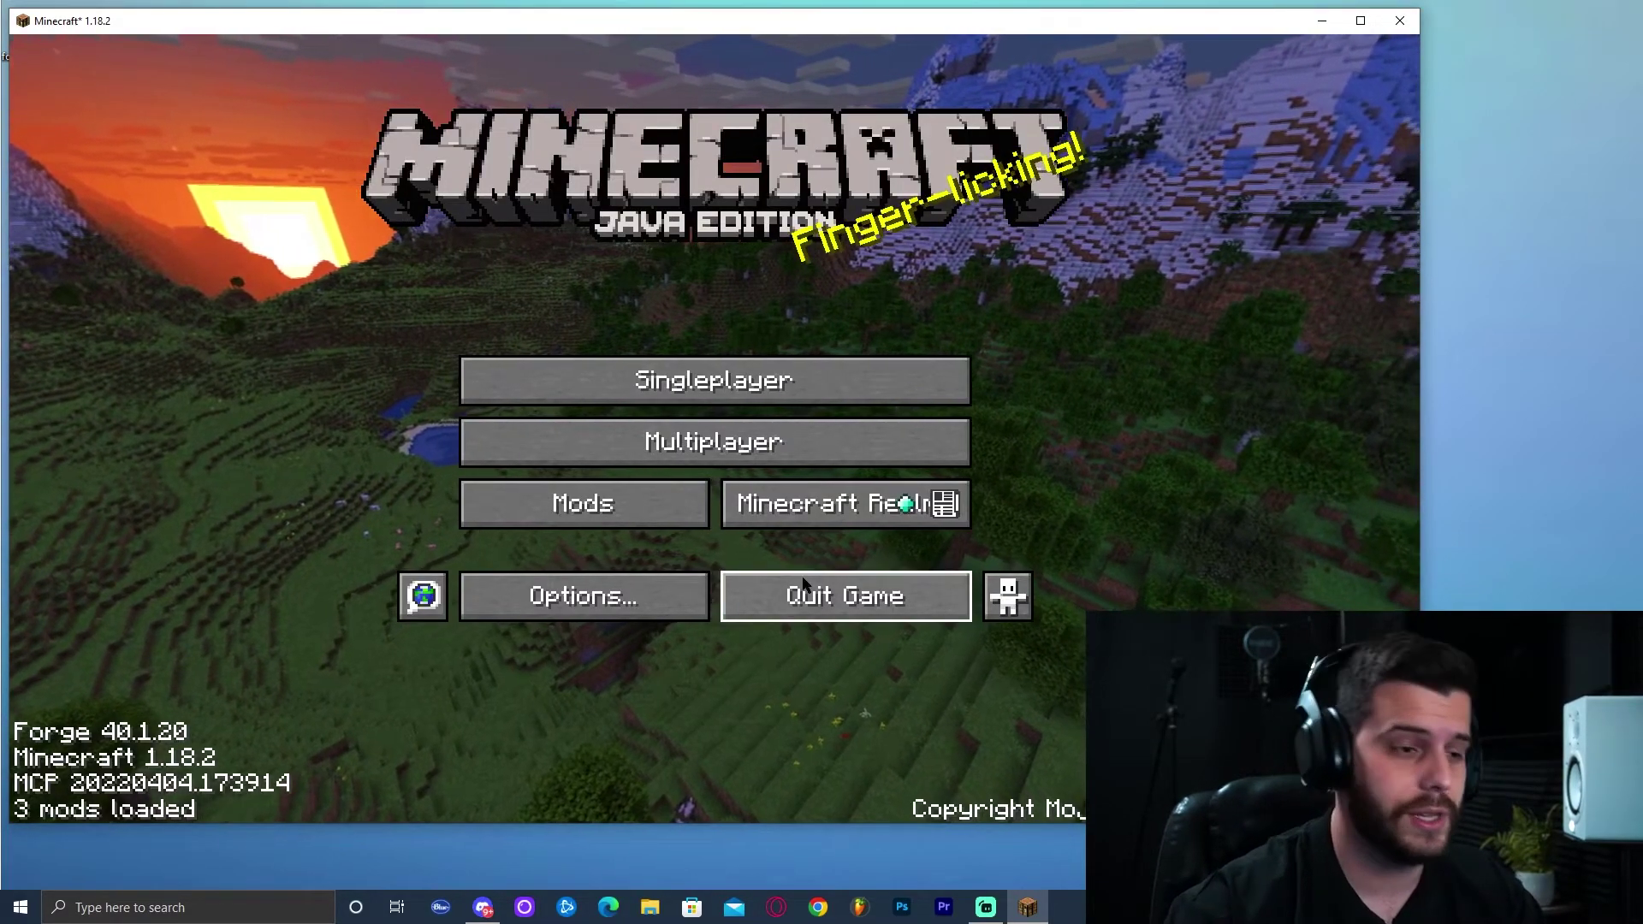
click(724, 382)
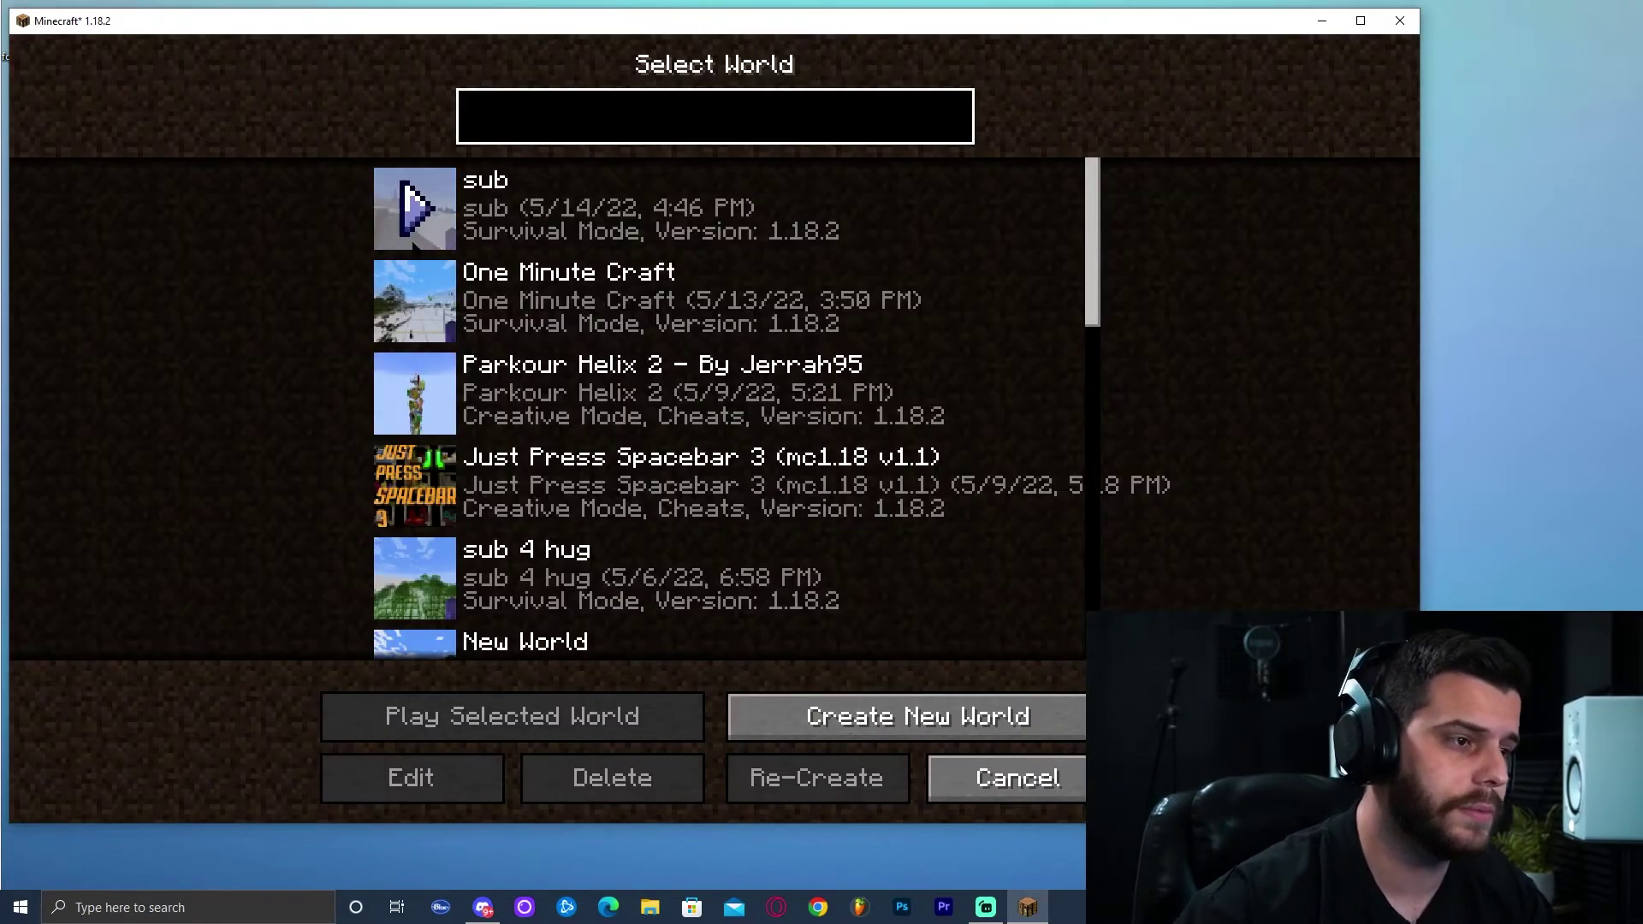
double_click(623, 330)
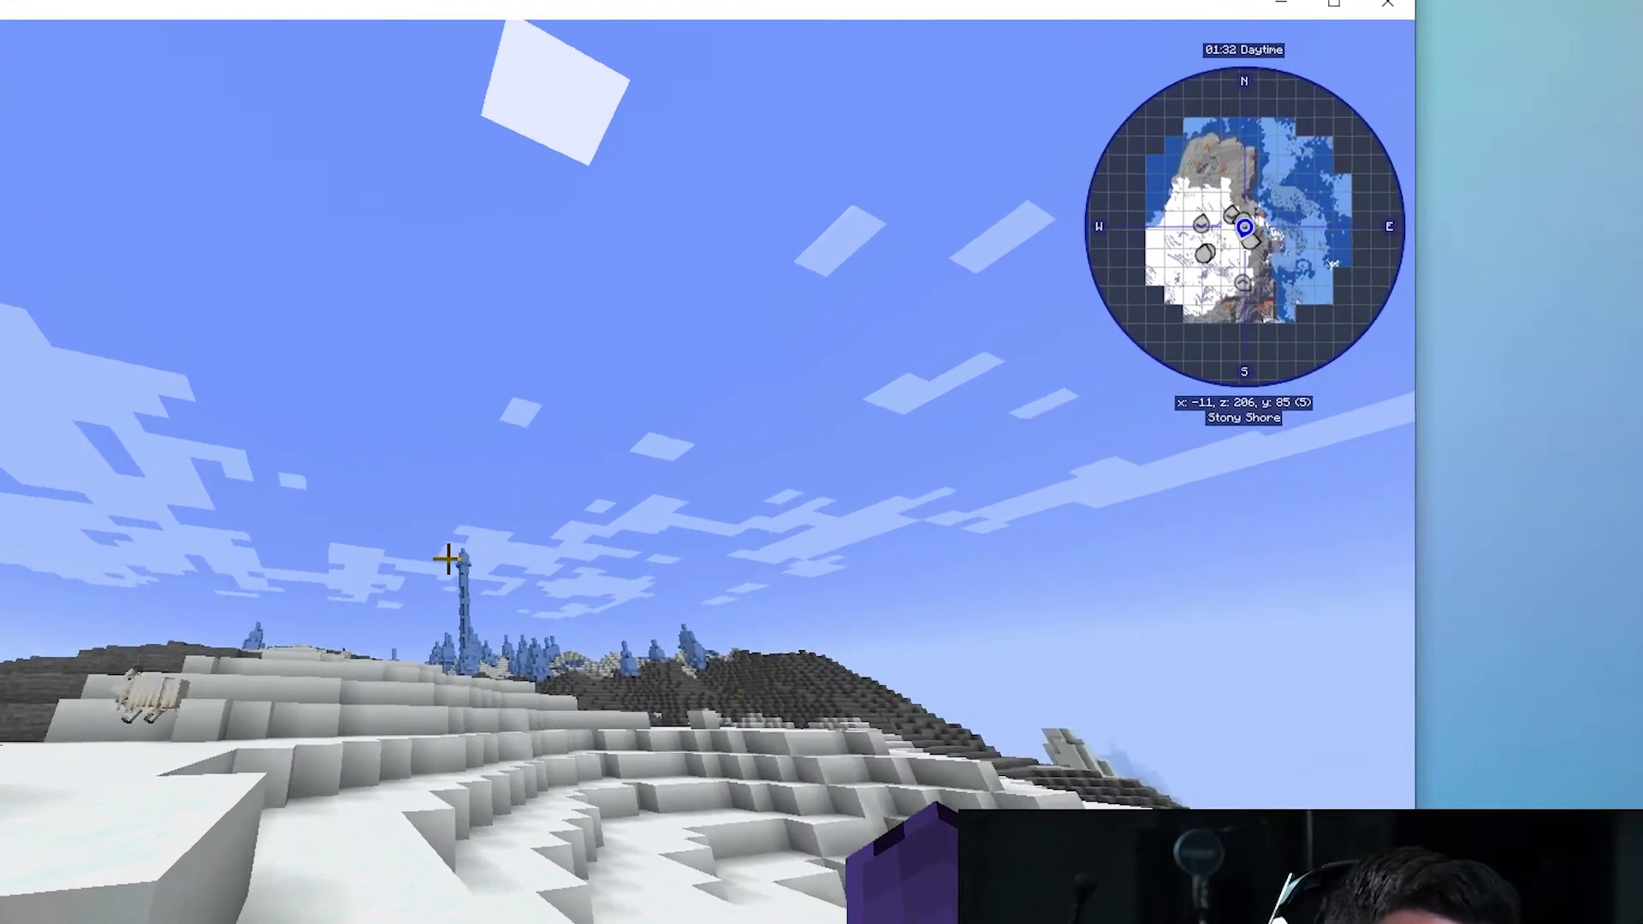
- Walk forward, then bring up JourneyMap's full-screen map with J and zoom around it
key(w)
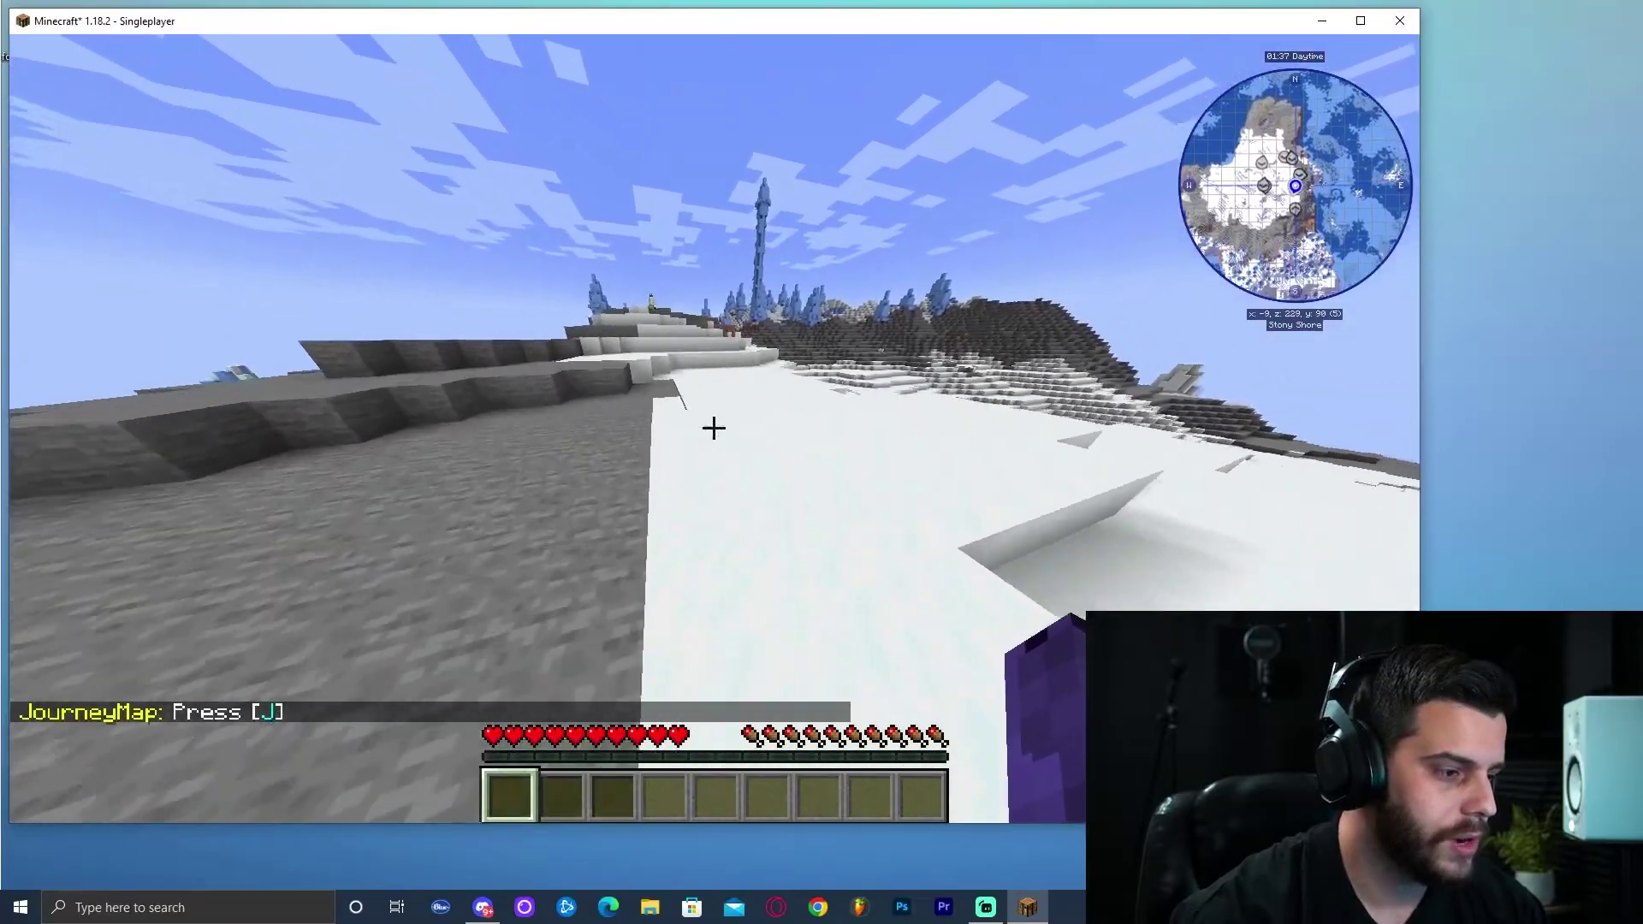
key(j)
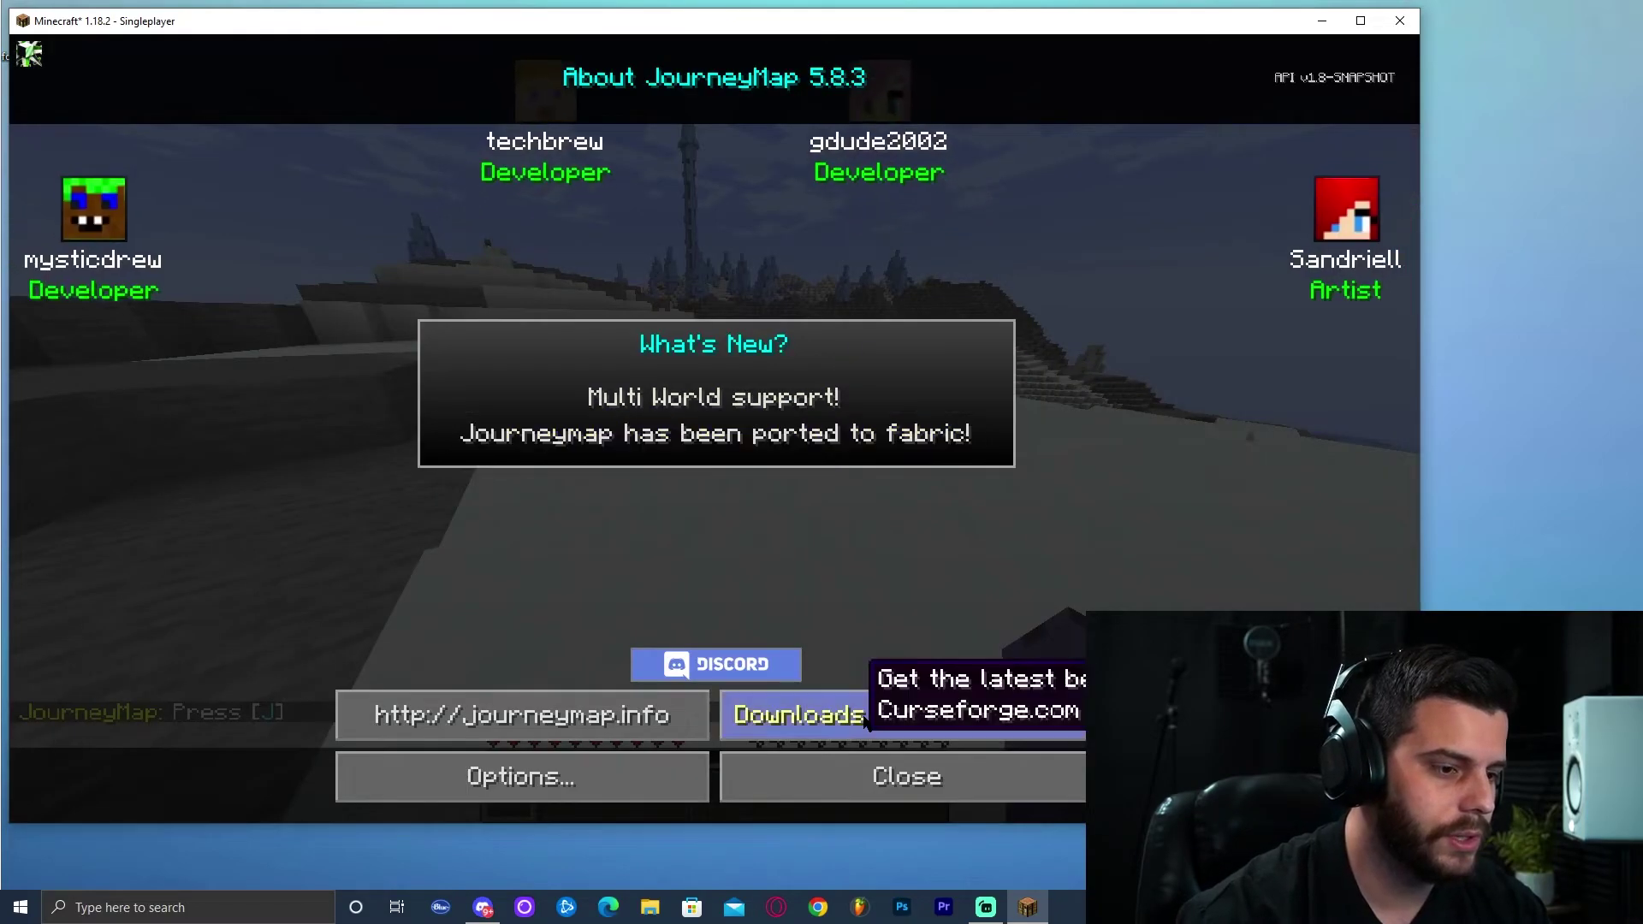
click(894, 780)
scroll(670, 366, up, 2)
scroll(629, 530, down, 2)
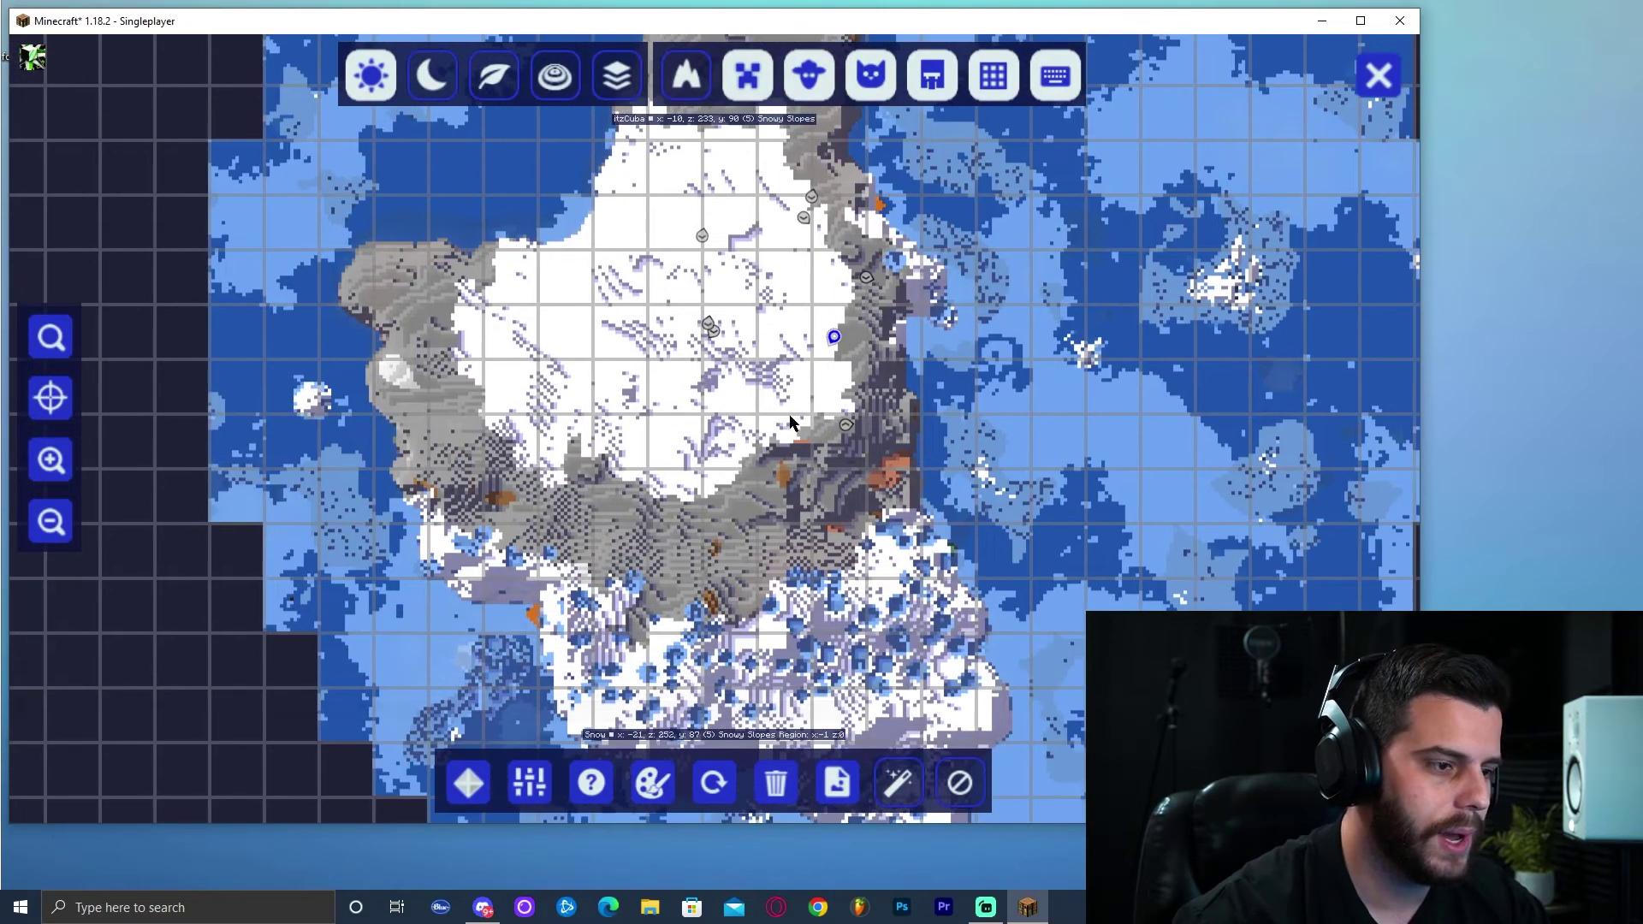
scroll(755, 359, up, 1)
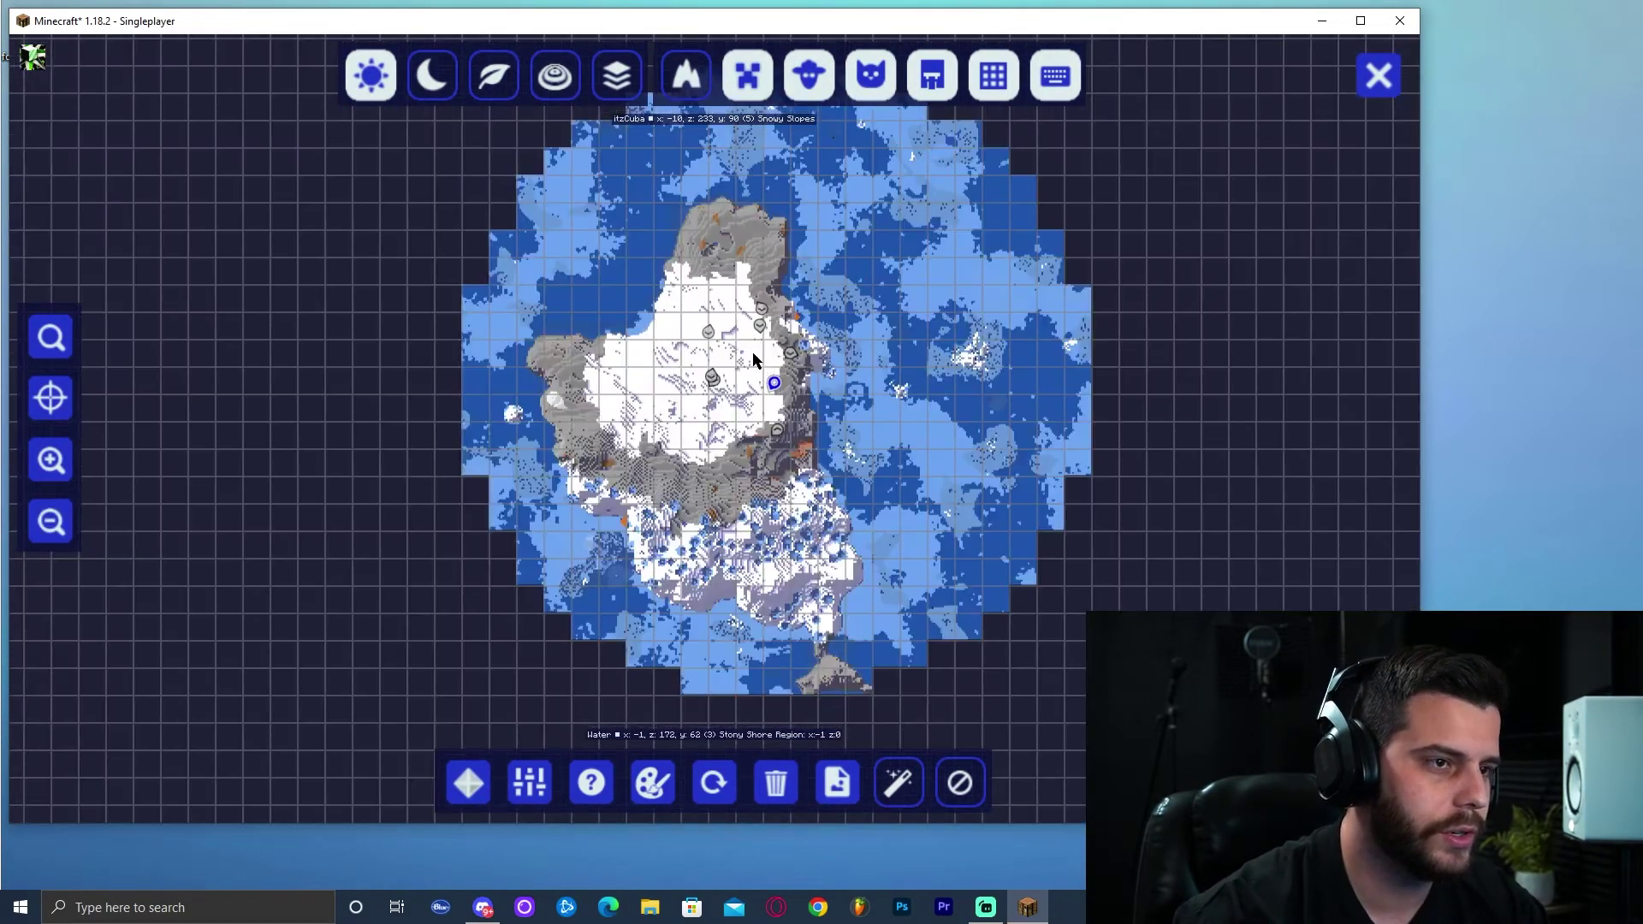
scroll(774, 360, up, 2)
- Create a waypoint named 'HOme' at the chosen spot on the snowy island map and save it
double_click(710, 382)
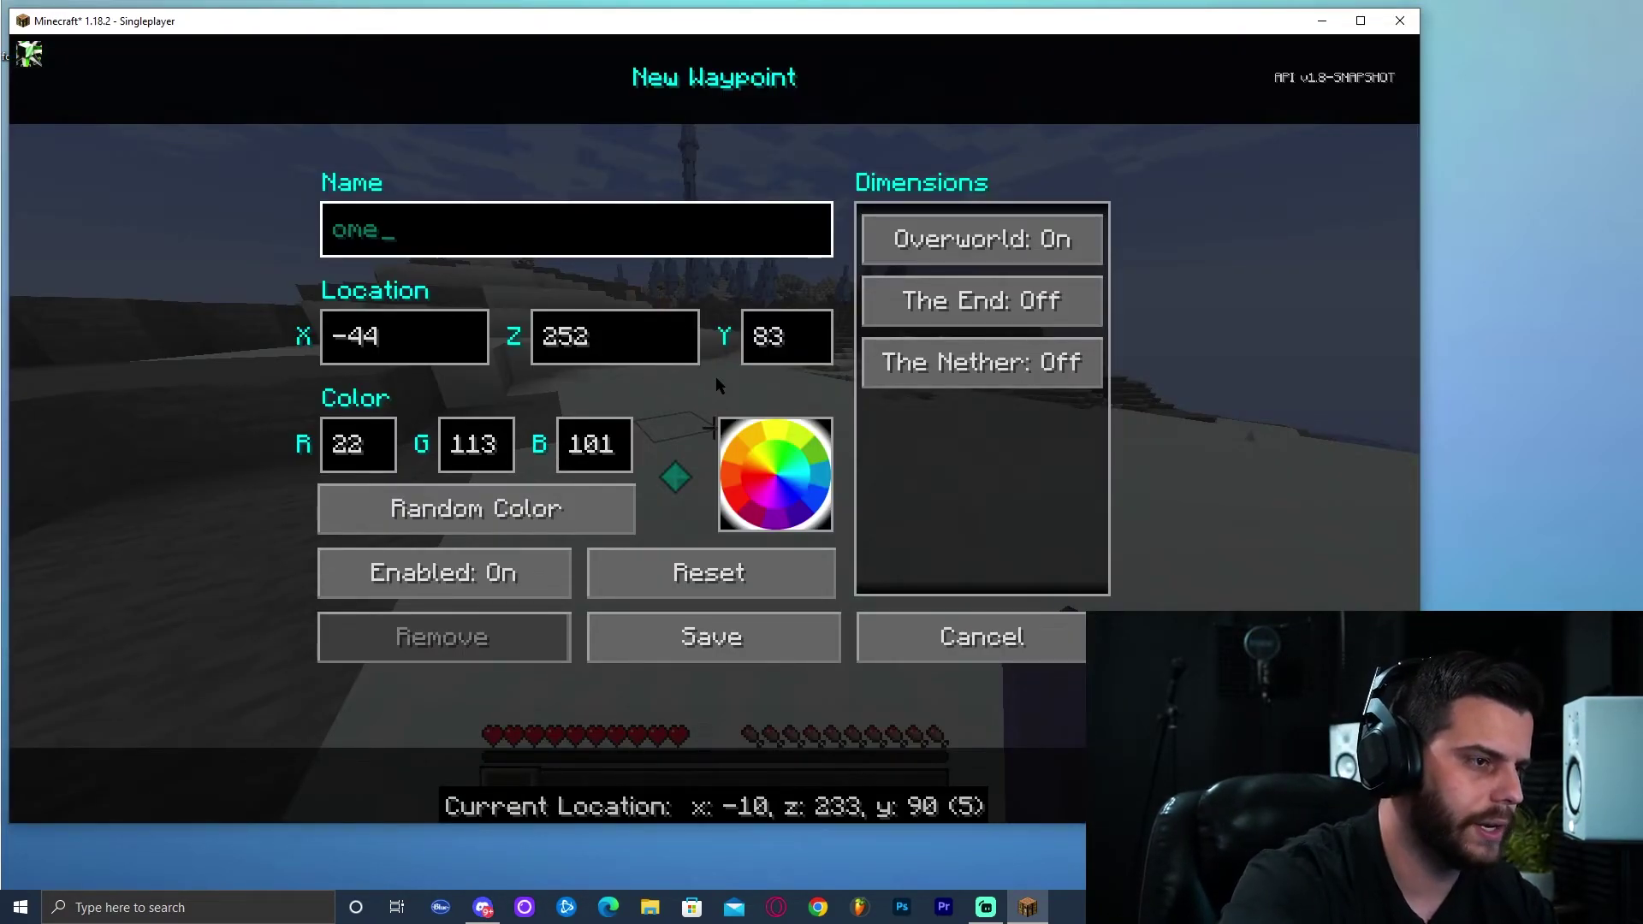
key(BackSpace)
key(BackSpace)
key(BackSpace)
text(HOme)
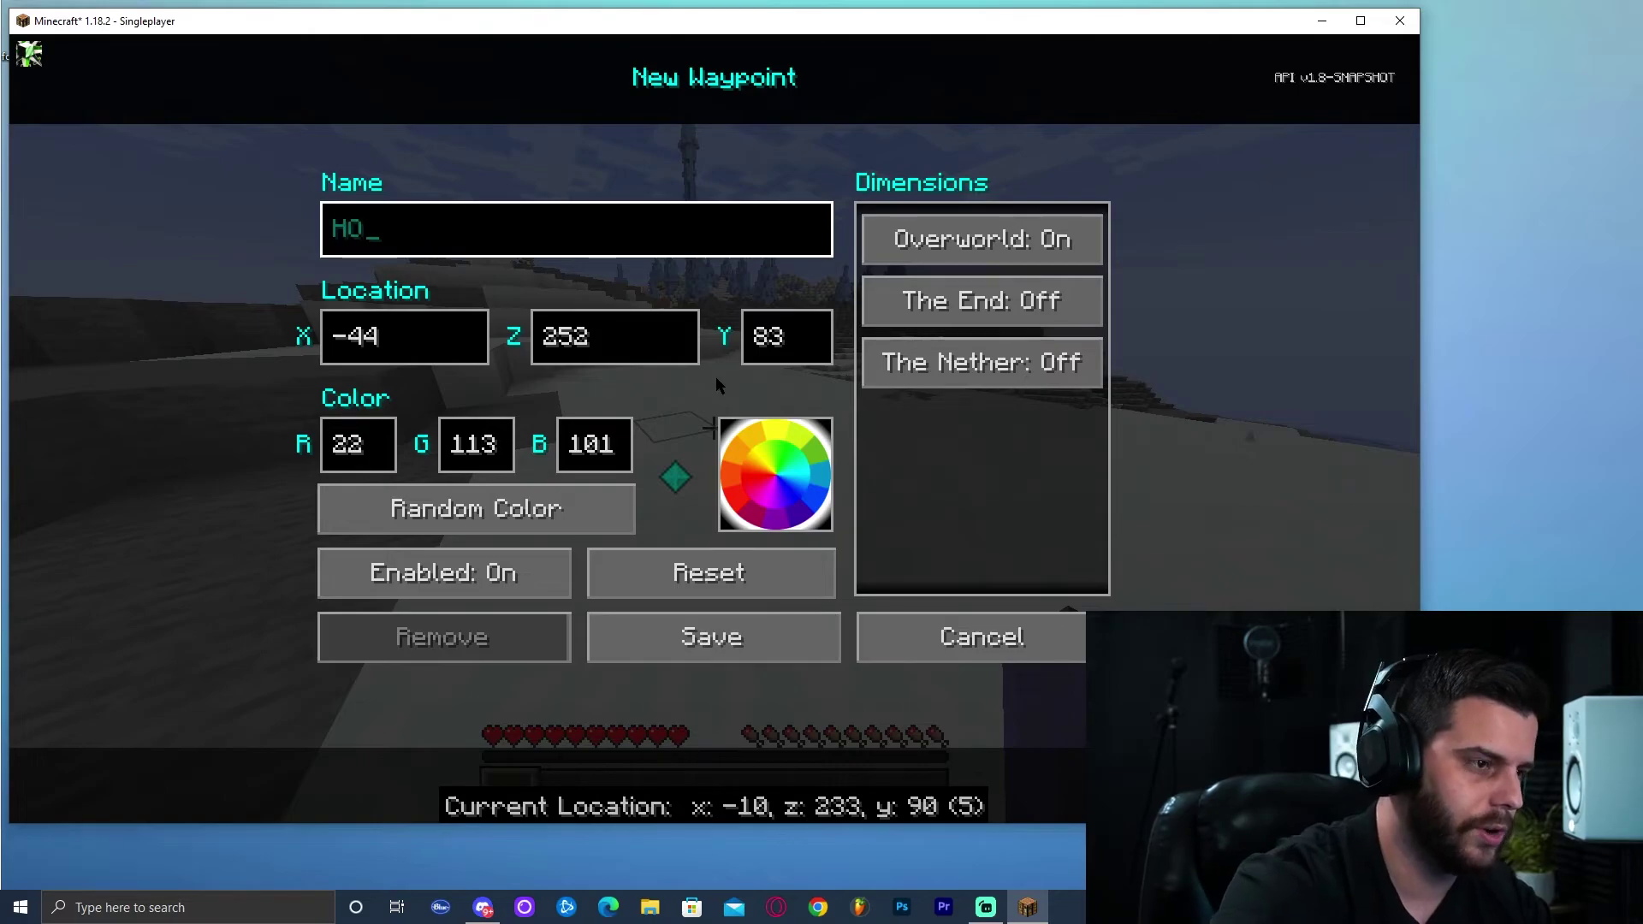
click(709, 643)
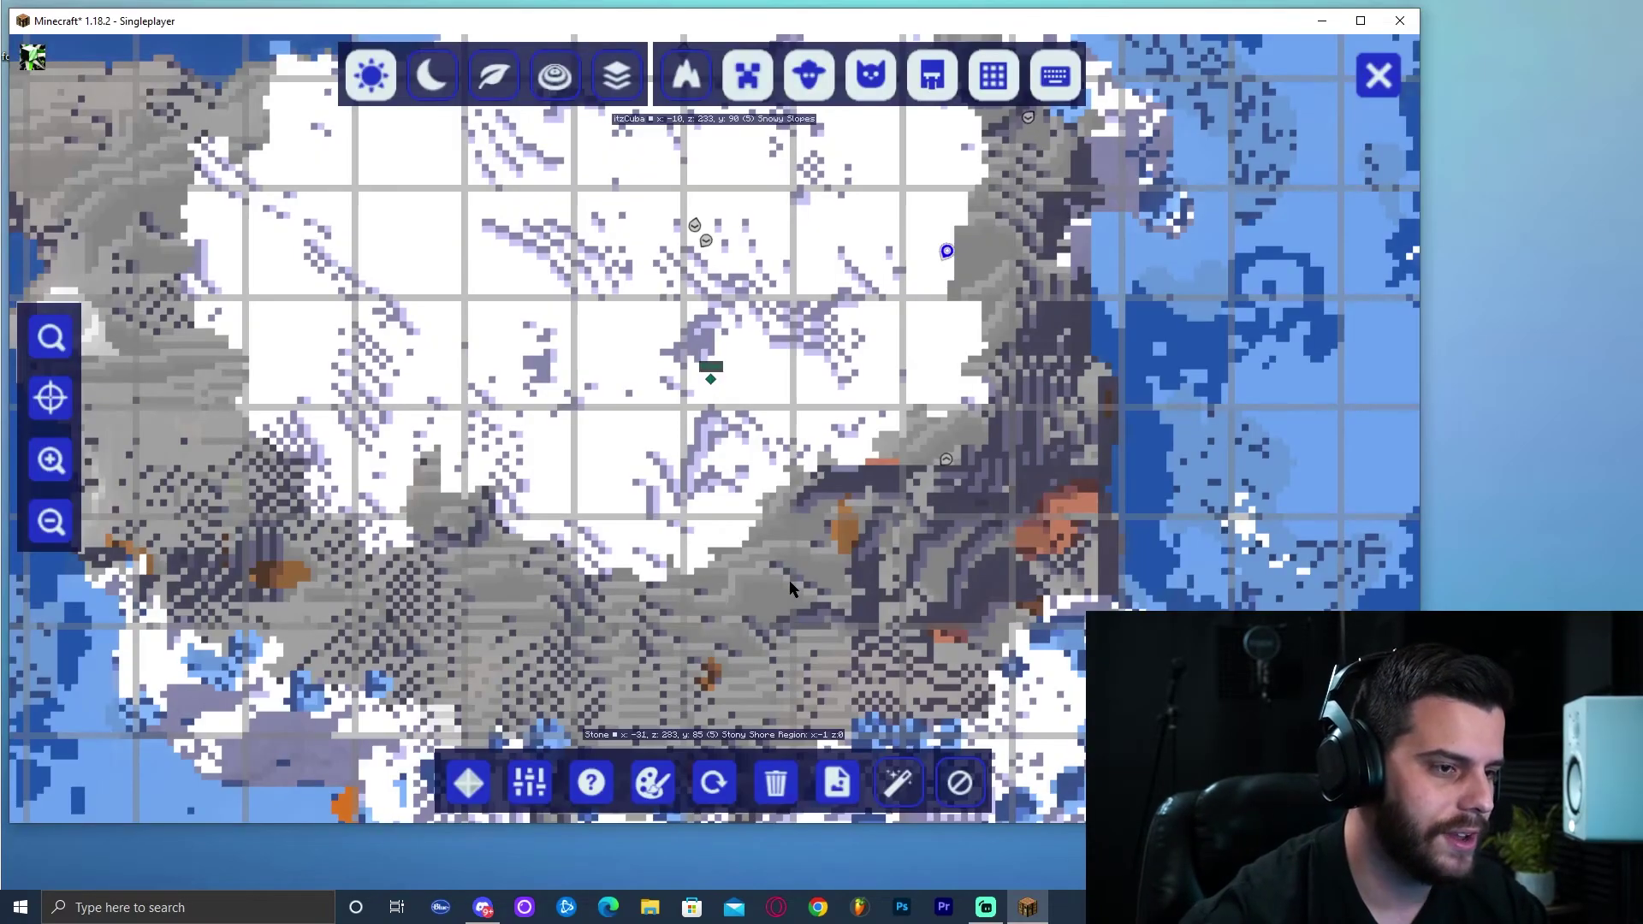
- Return to the world, walk across the snowy slope to view the HOme beacon, then reopen the map
key(Escape)
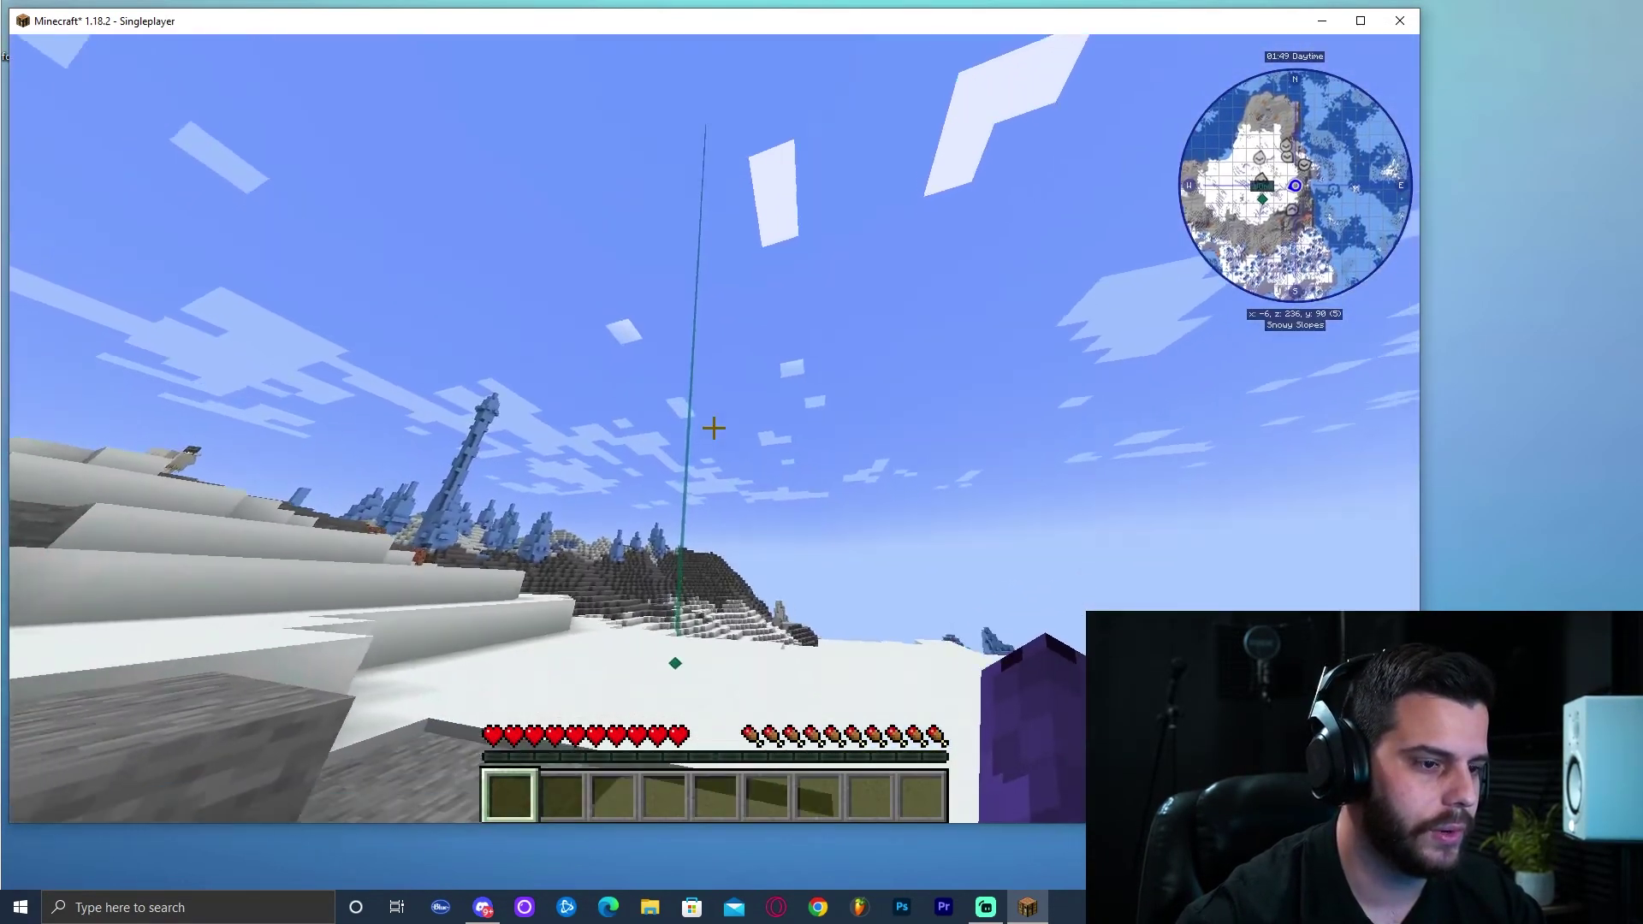
key(w)
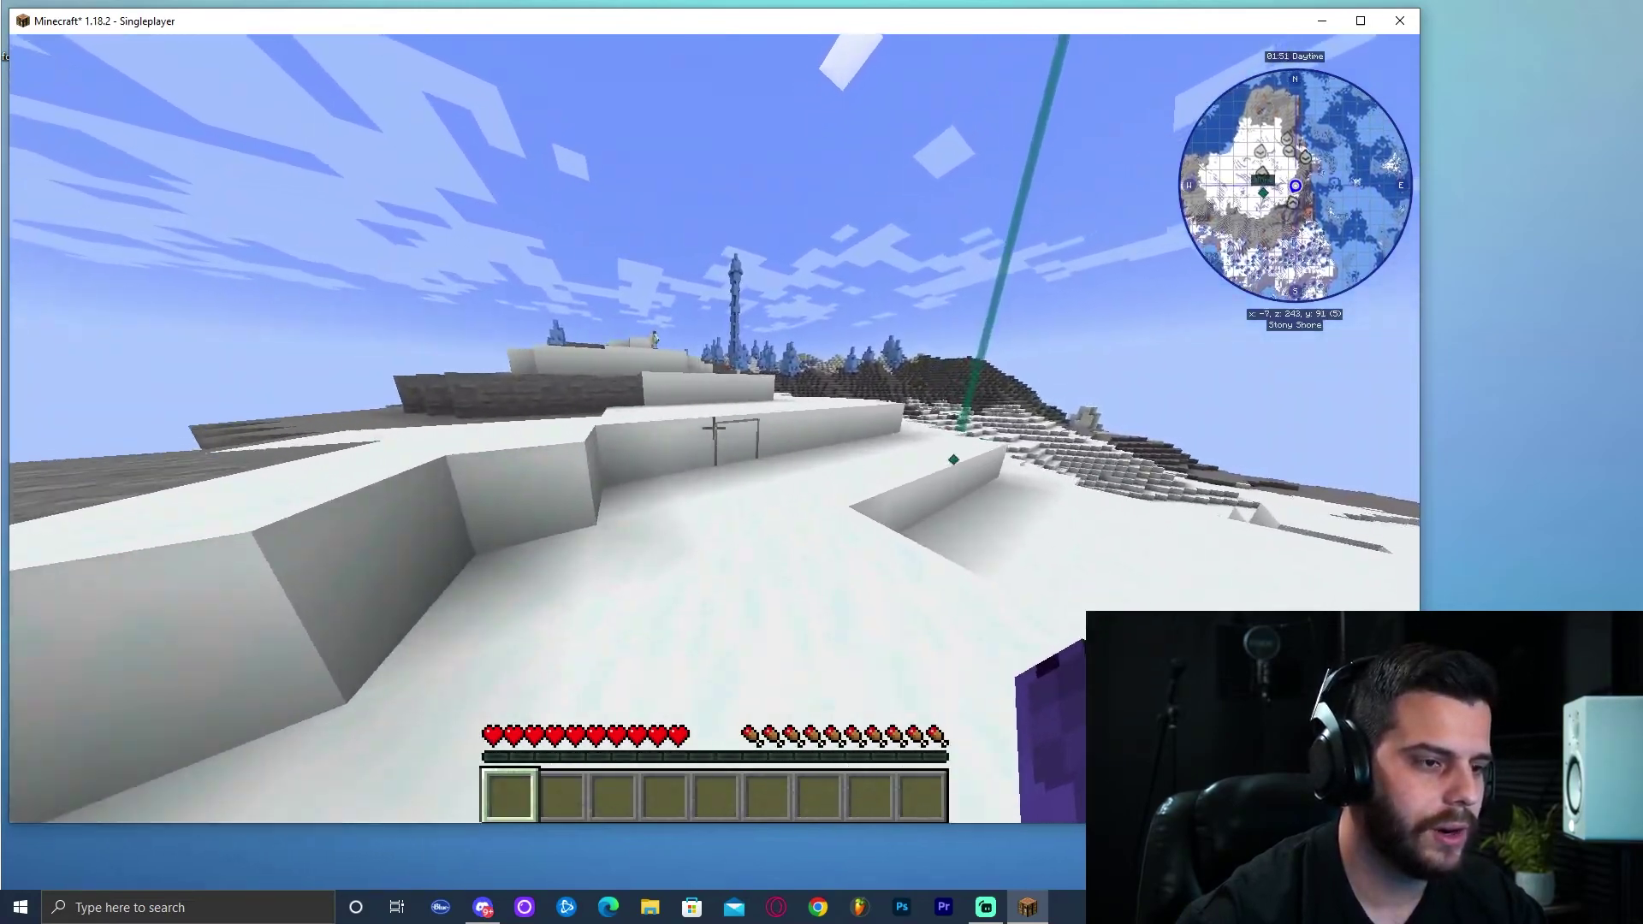
key(w)
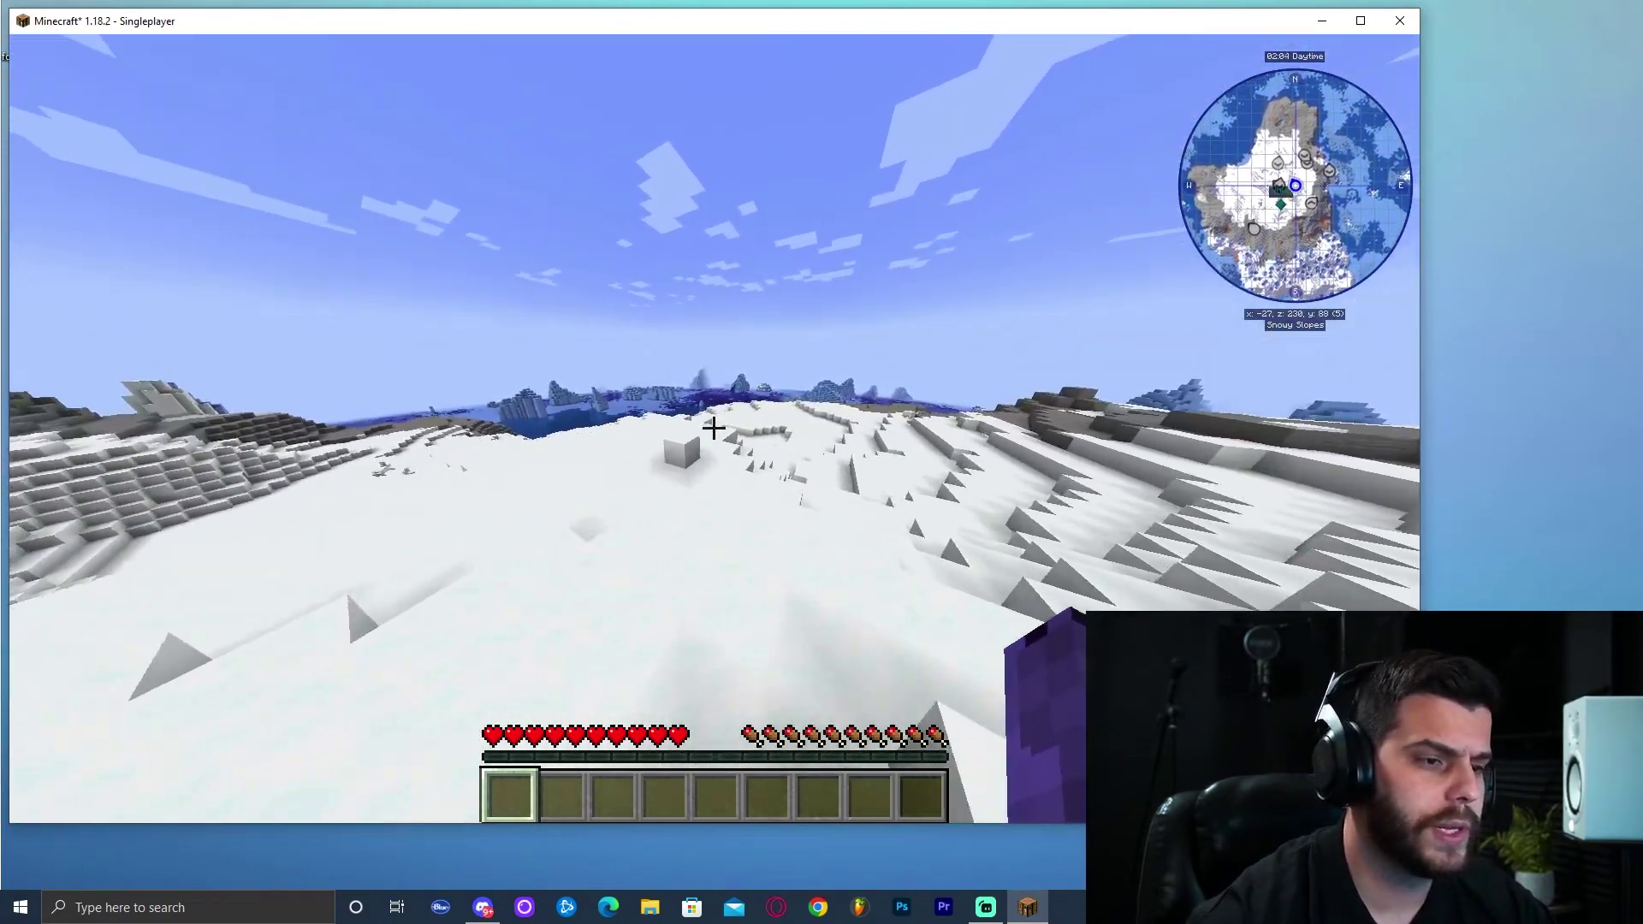
key(w)
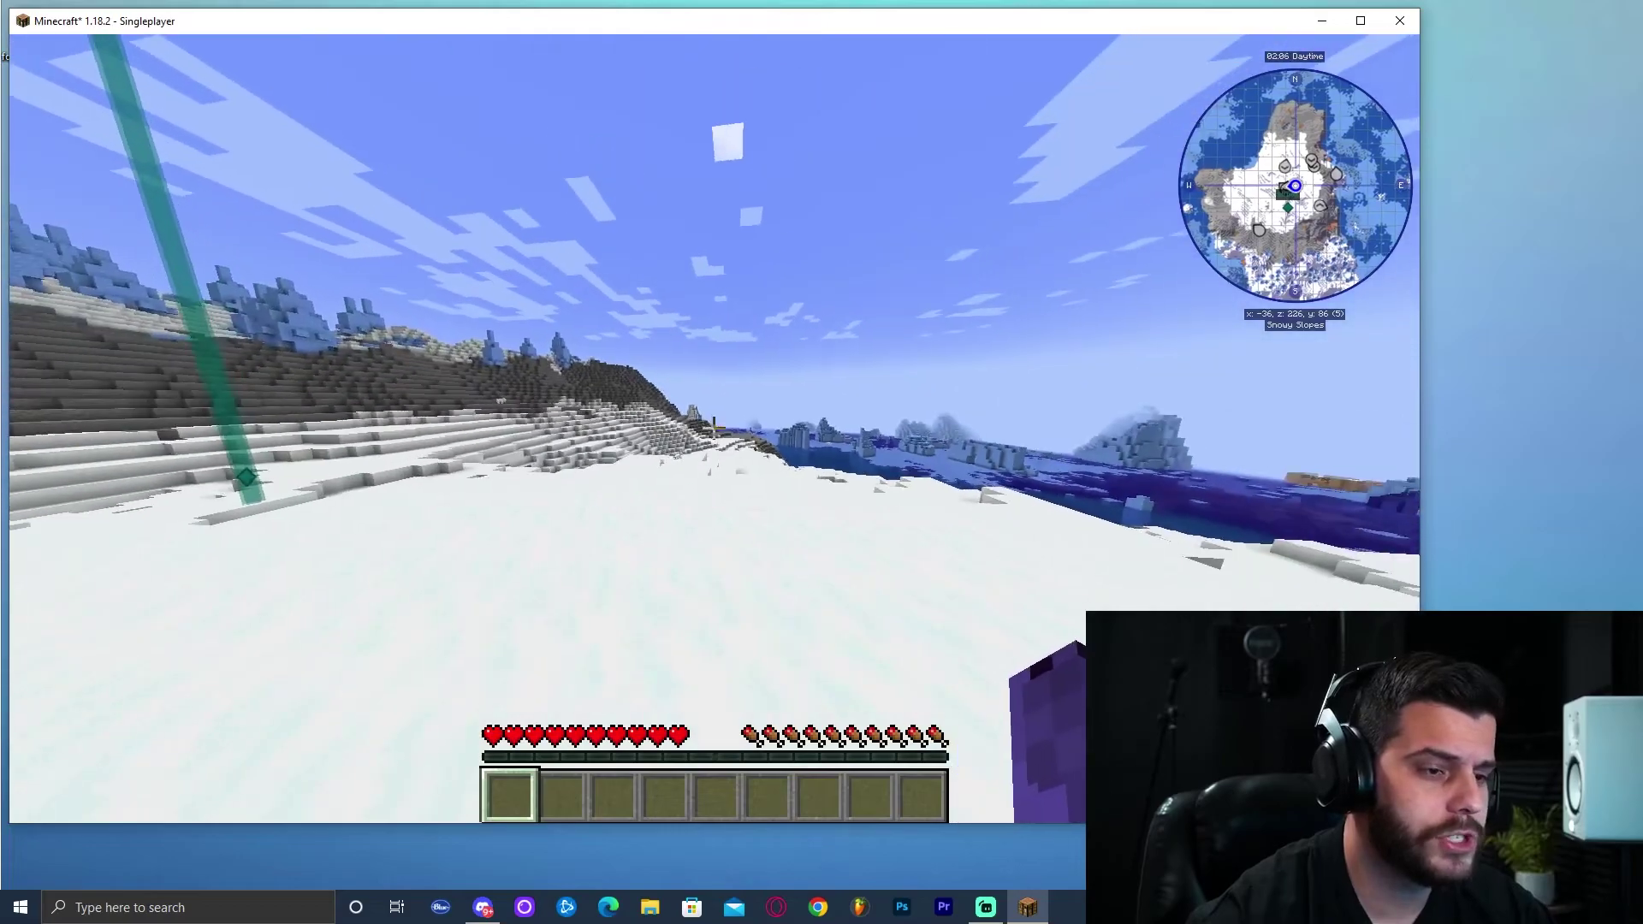
key(w)
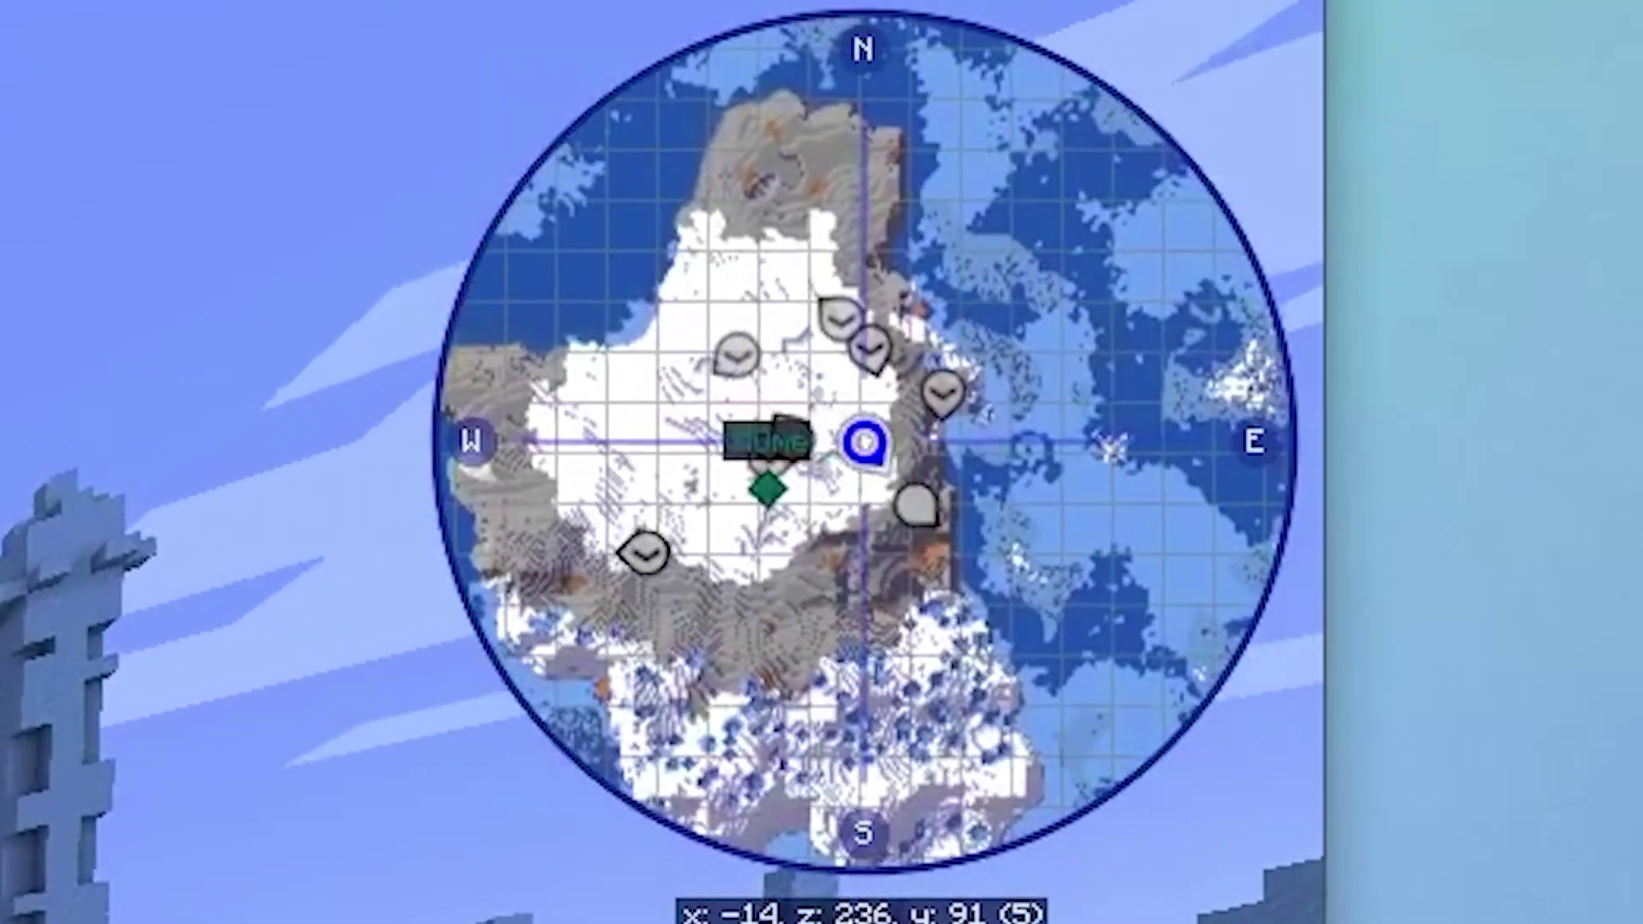
key(w)
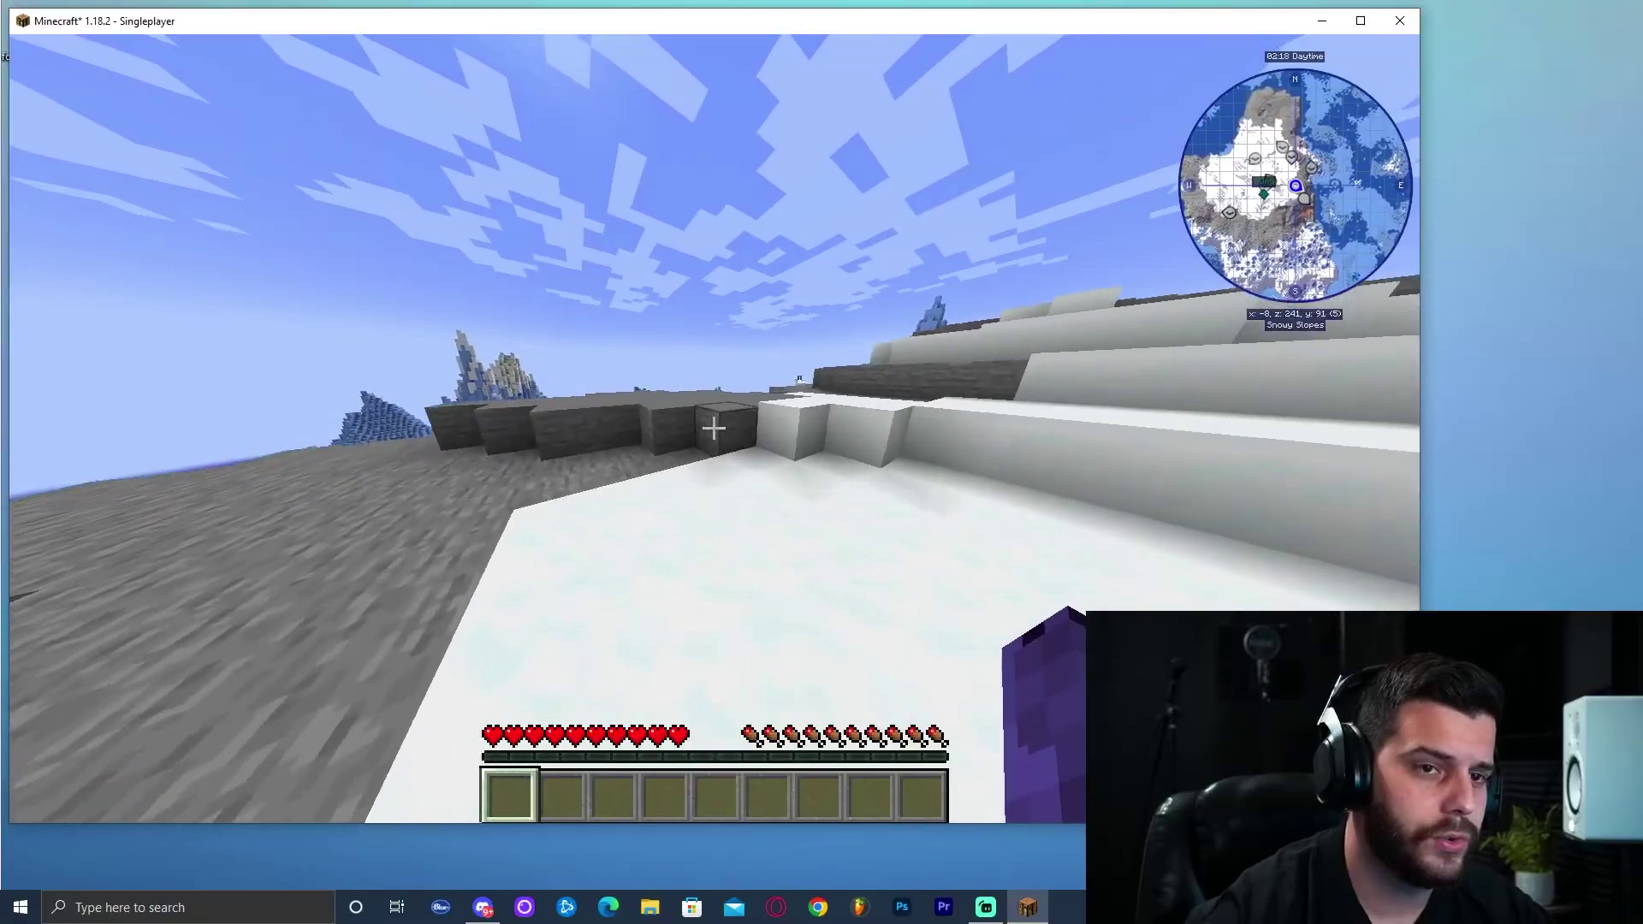
key(w)
key(m)
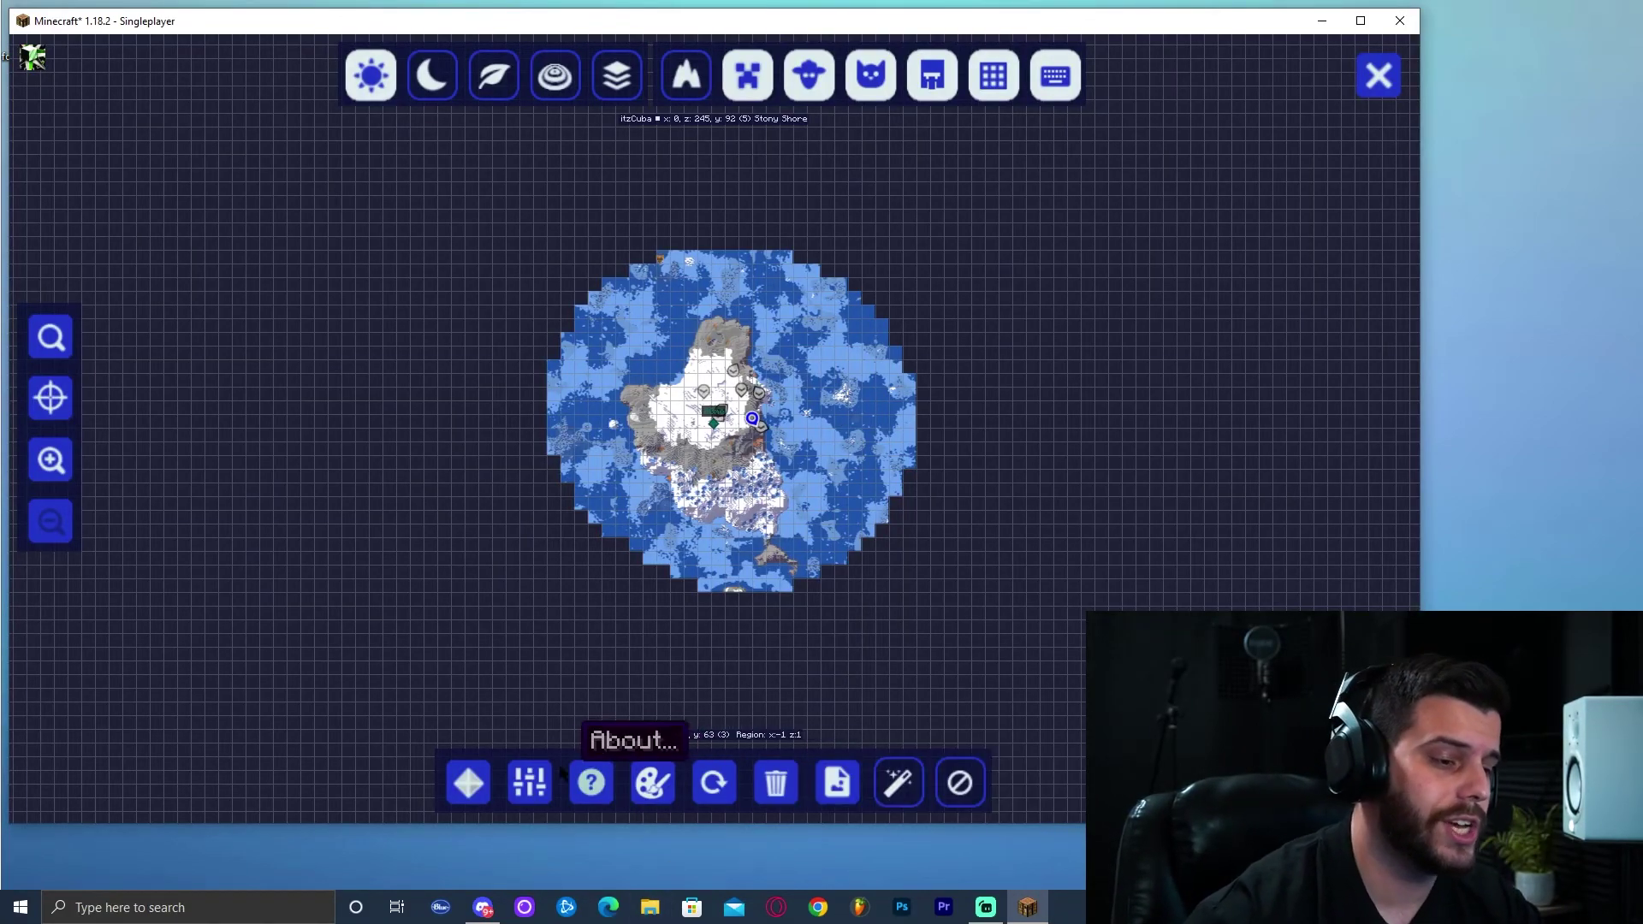
- Close JourneyMap's options and full-screen map, then switch the camera to third-person view
click(531, 780)
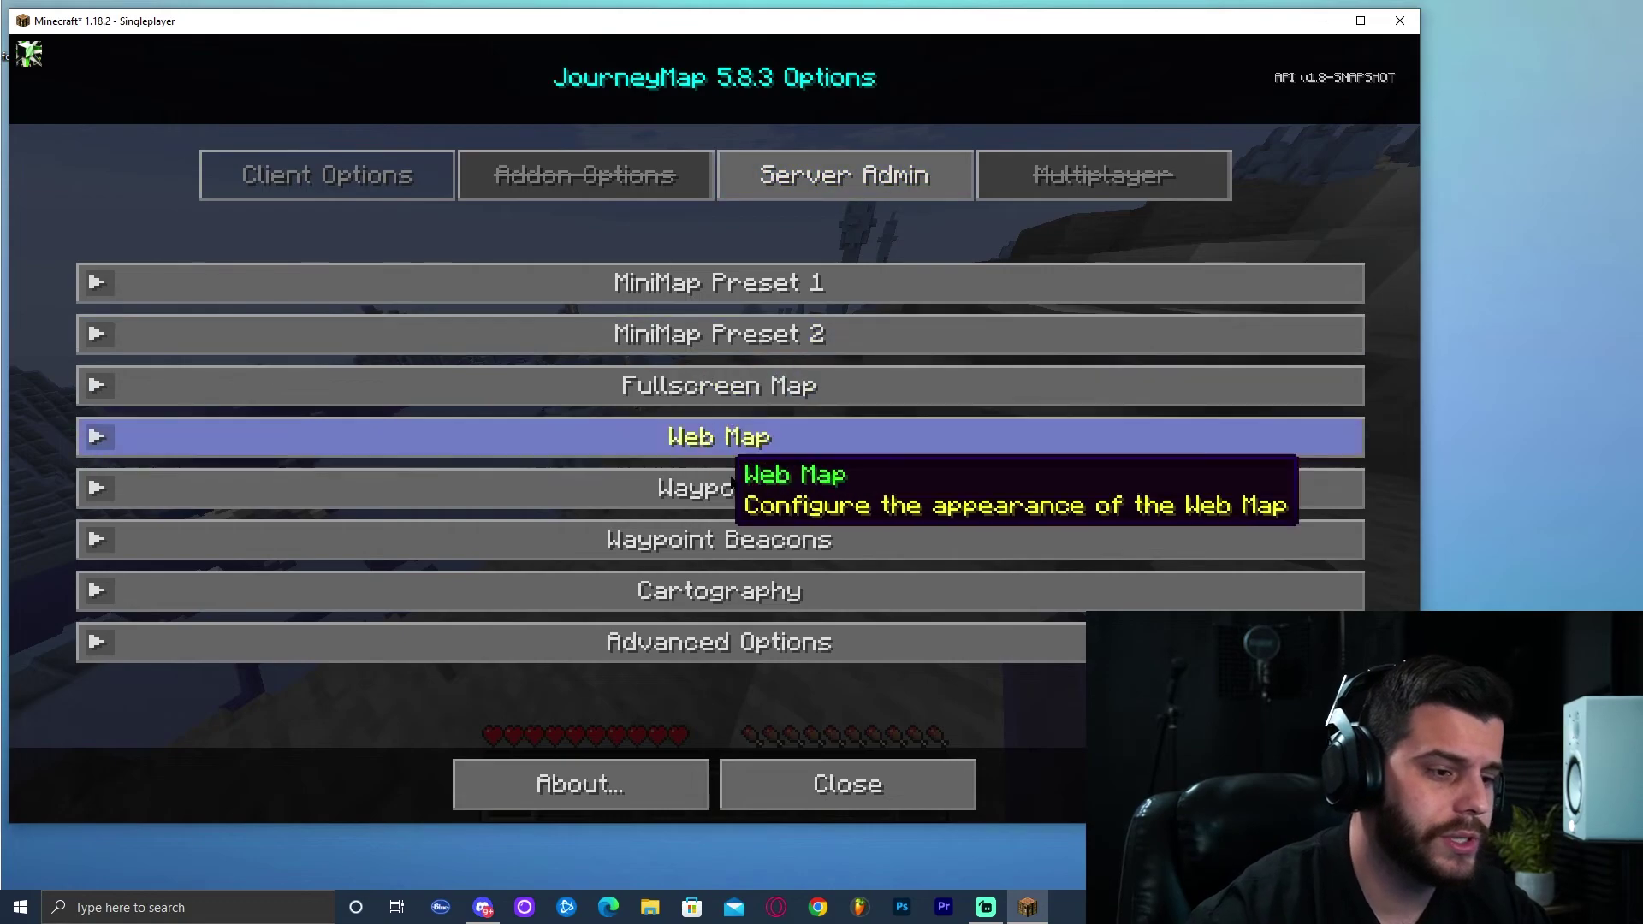
click(837, 786)
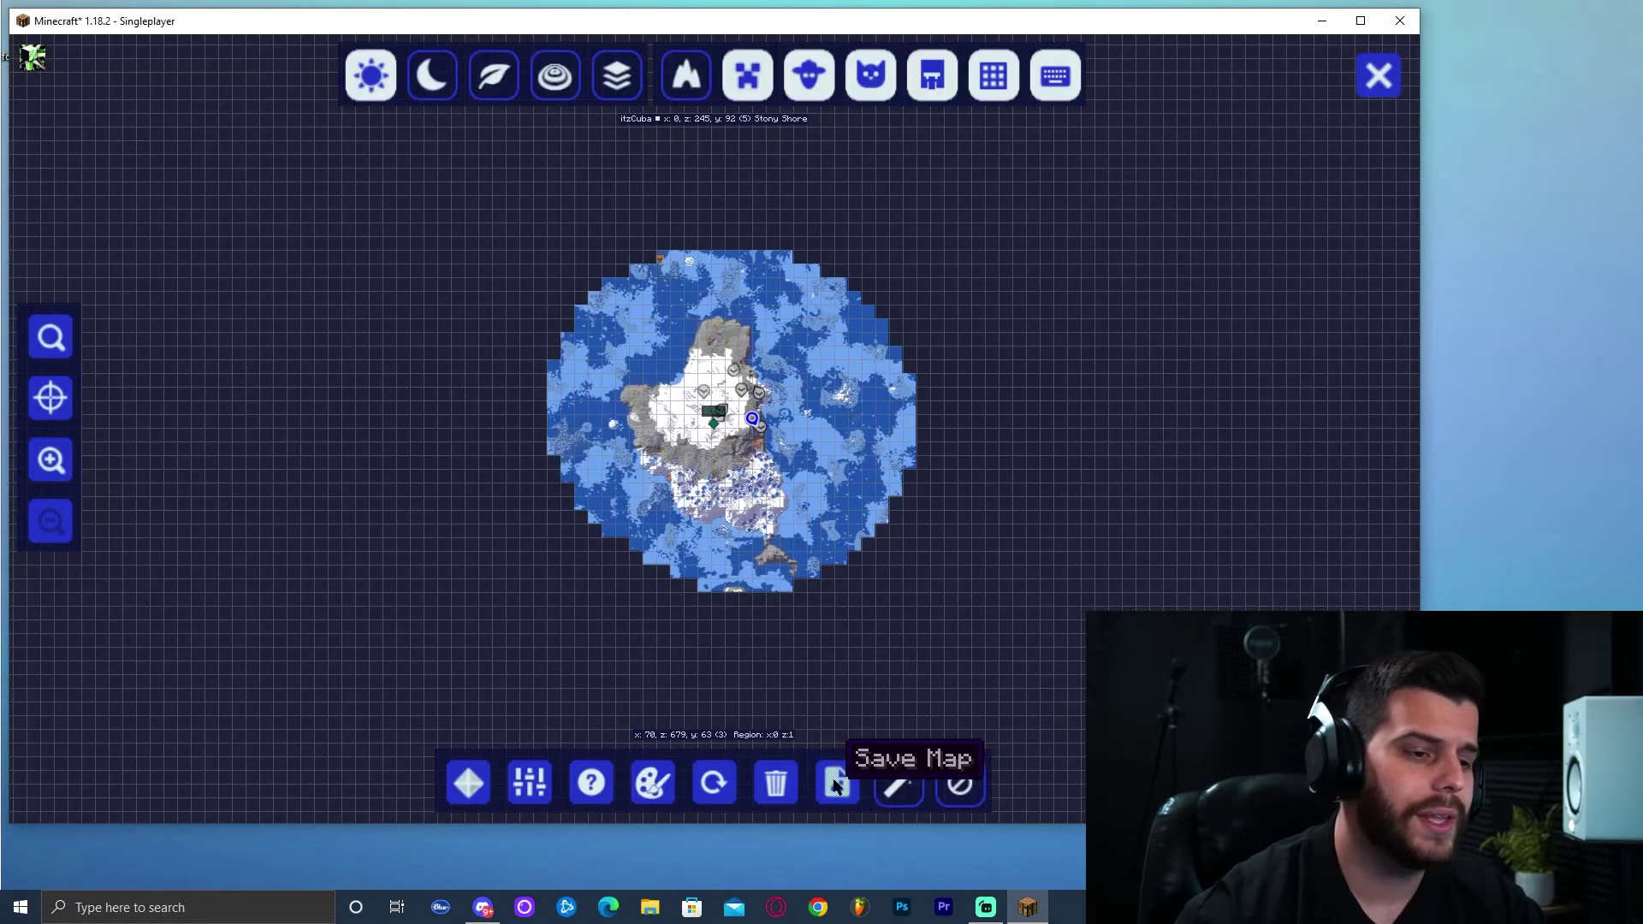
click(1375, 98)
key(F5)
key(F5)
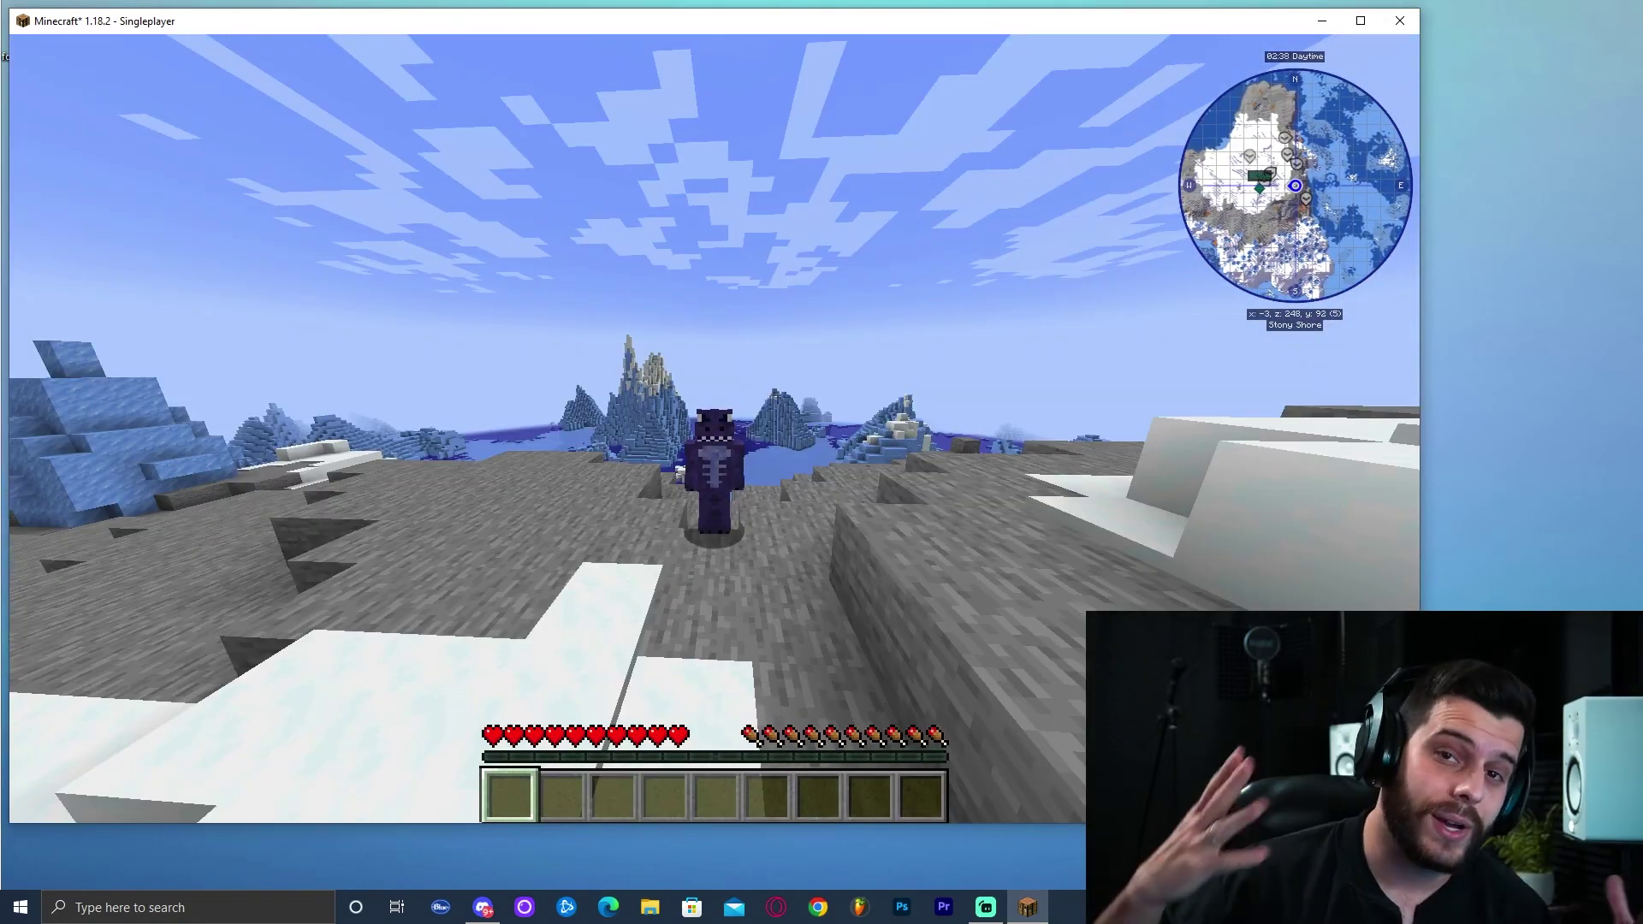